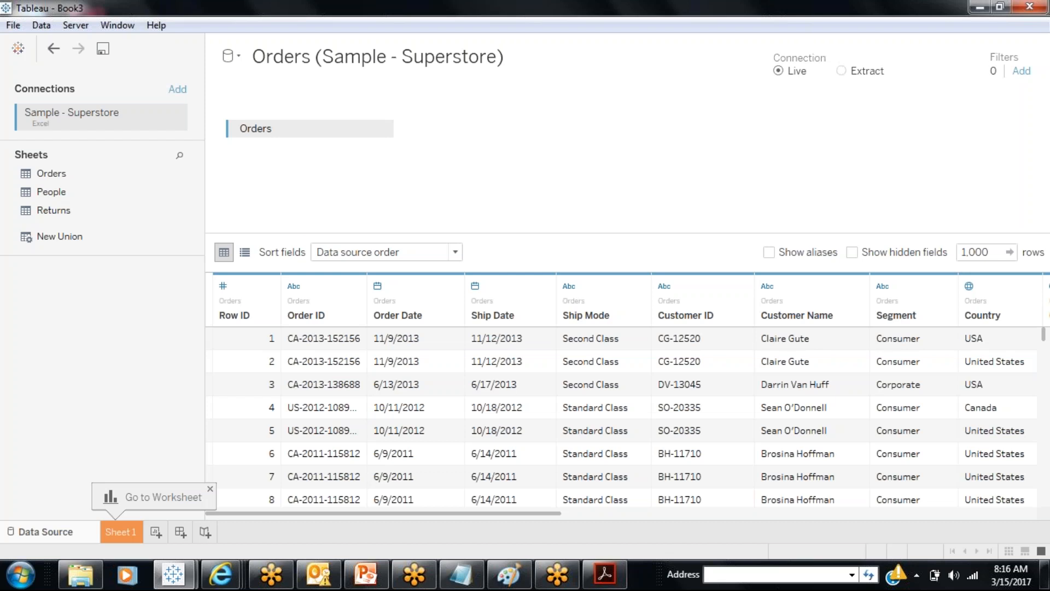
- On Sheet 1, start a new String parameter whose allowable values are a list filled from the Sub-Category field
click(120, 535)
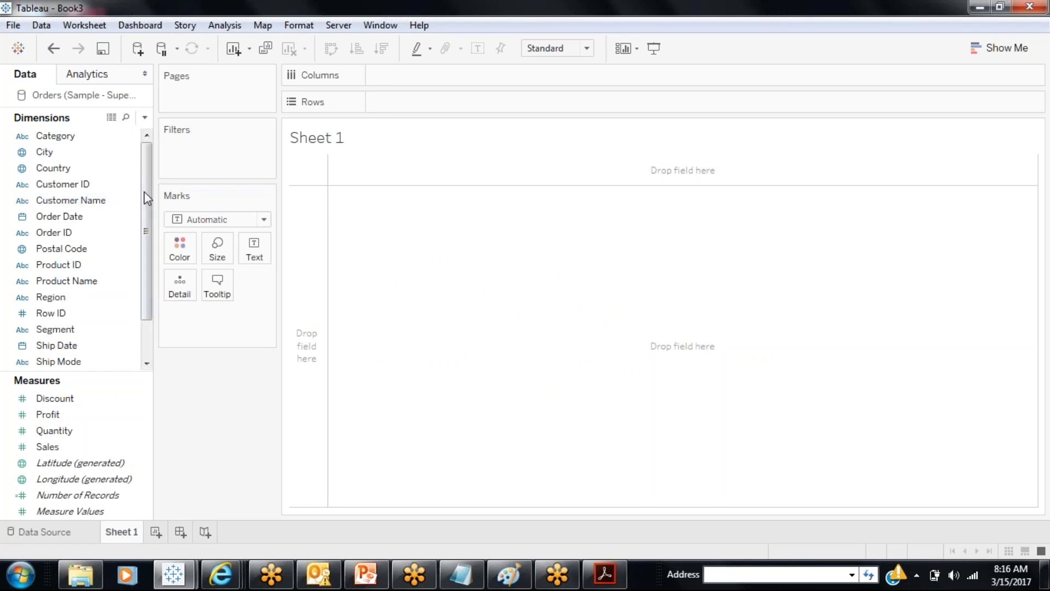
drag(143, 192, 143, 273)
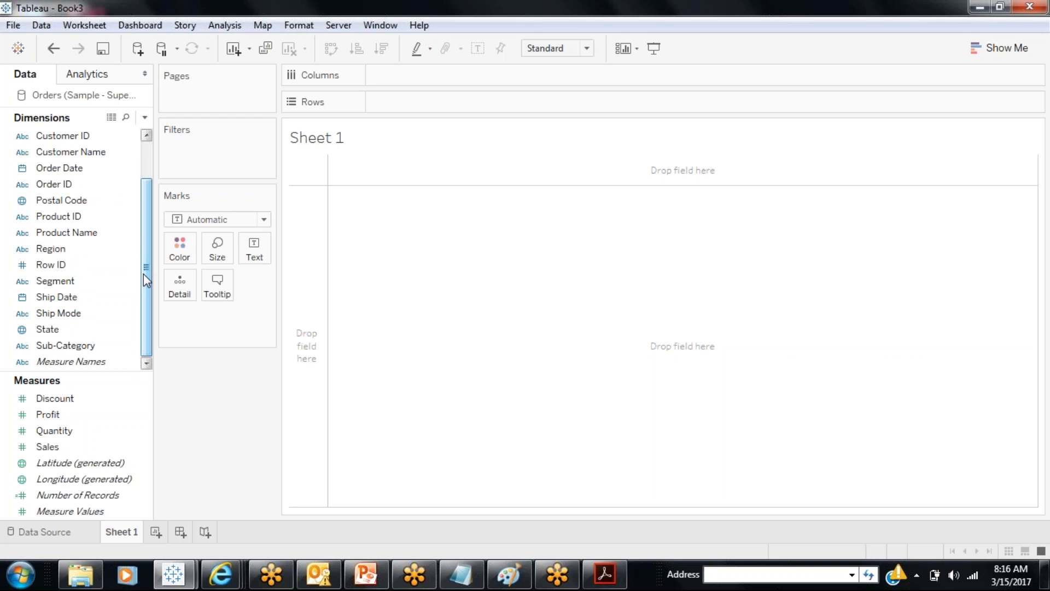
click(145, 118)
click(89, 152)
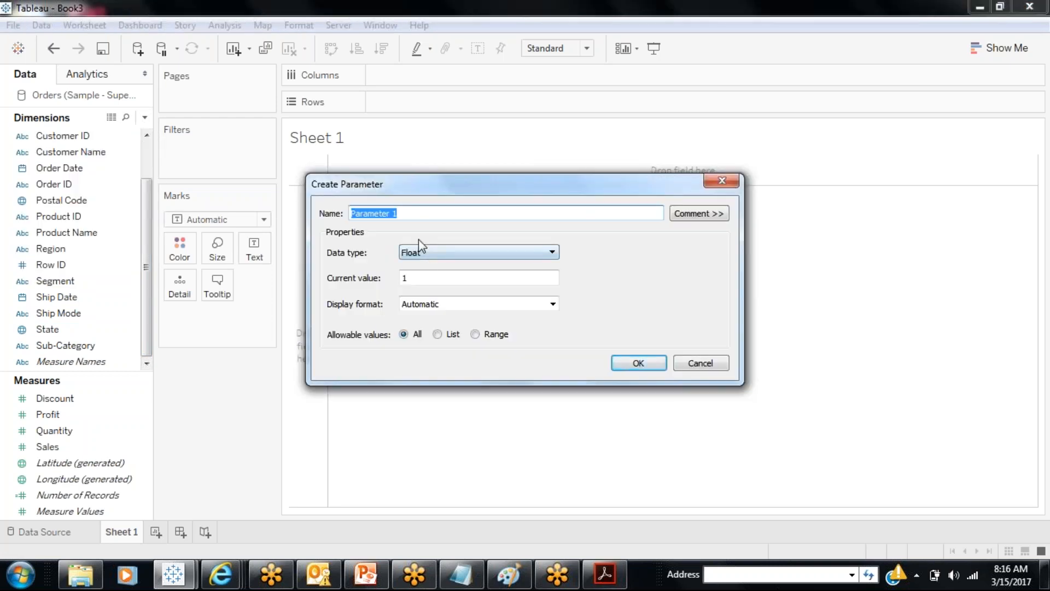
click(418, 251)
click(419, 291)
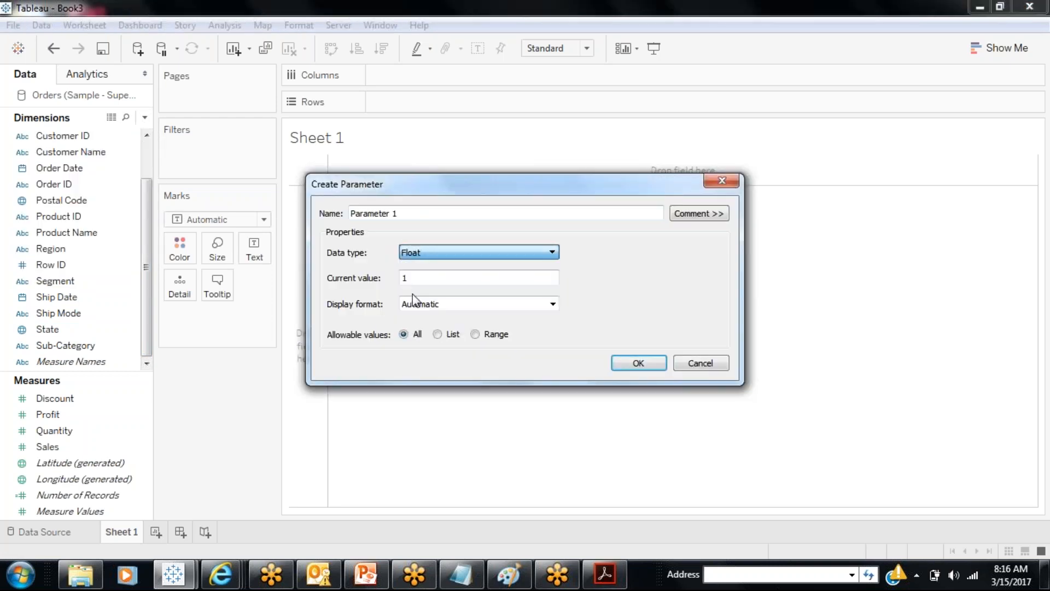
click(438, 335)
click(717, 404)
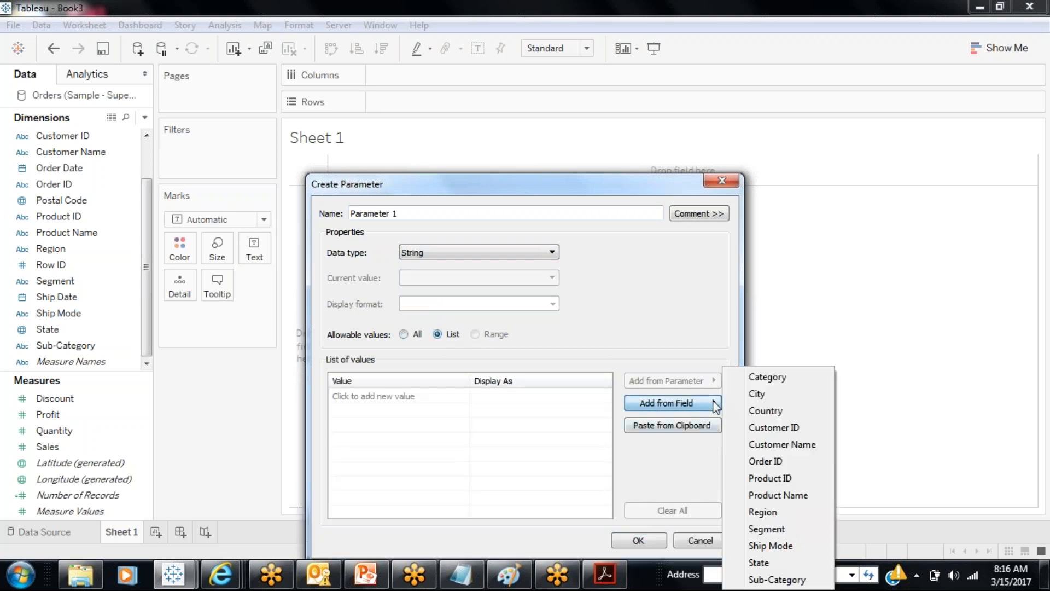
click(755, 582)
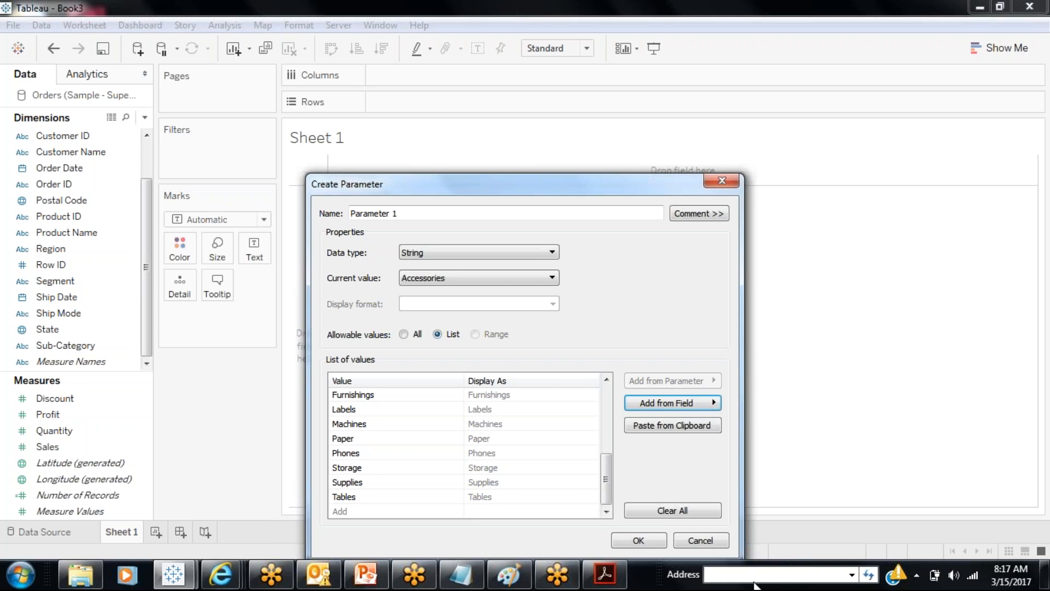
click(755, 581)
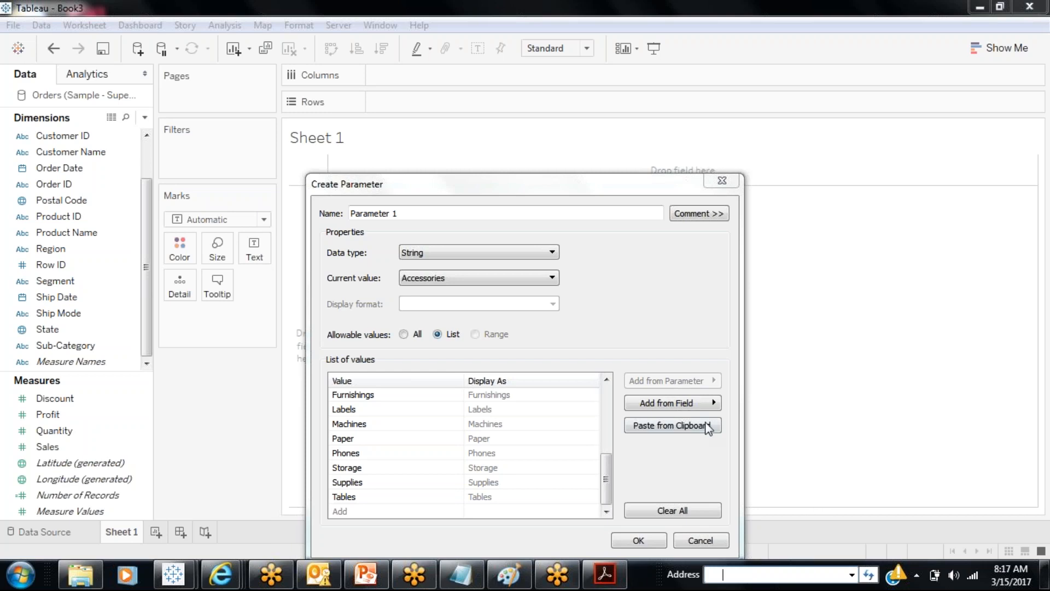
click(714, 406)
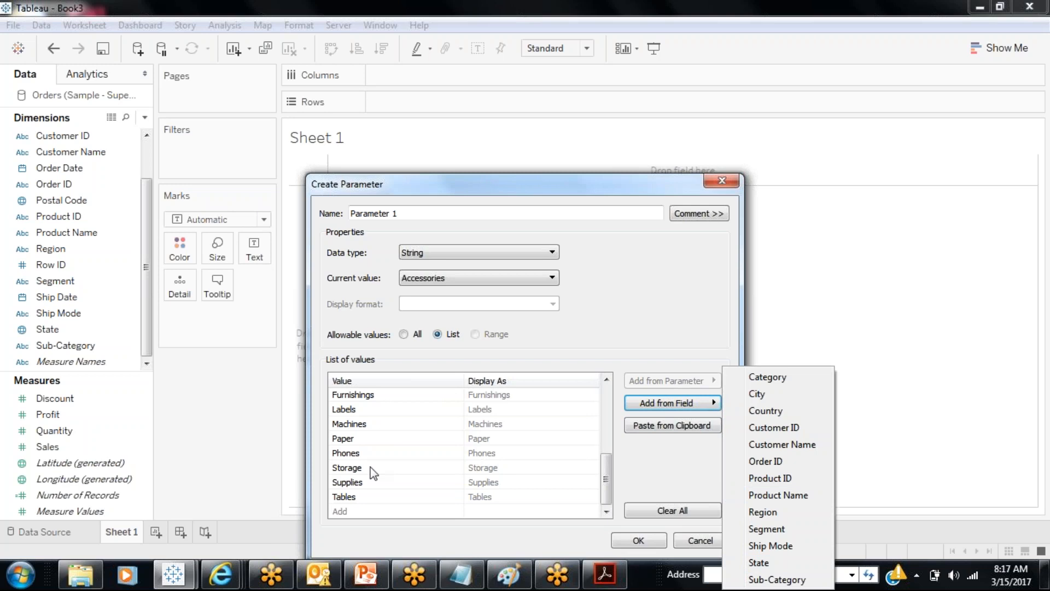
- Name the new parameter SubCategory and save it
click(399, 215)
drag(399, 213, 350, 213)
text(SubCategory)
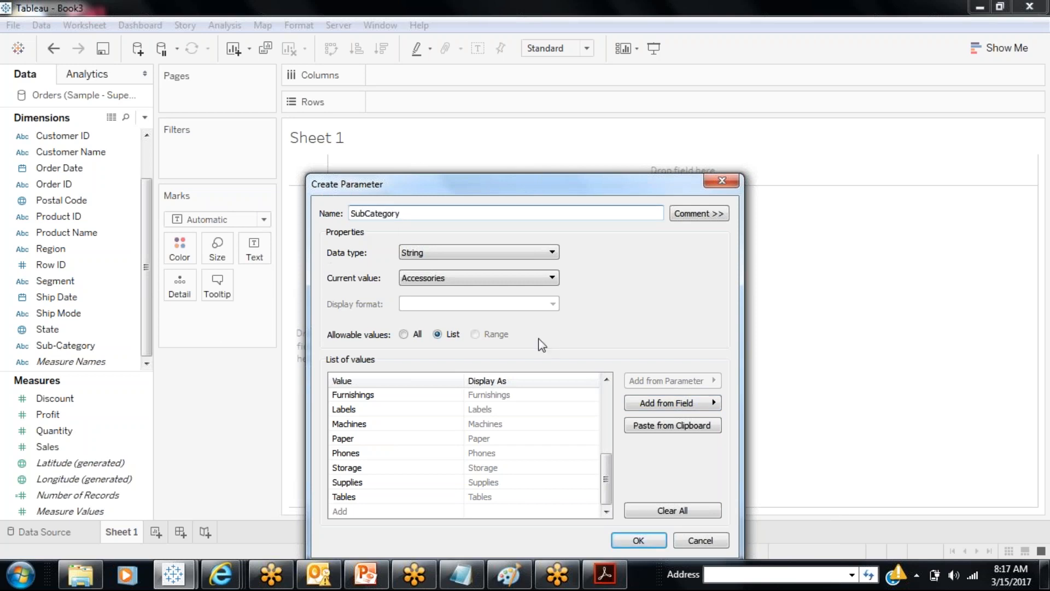
click(638, 540)
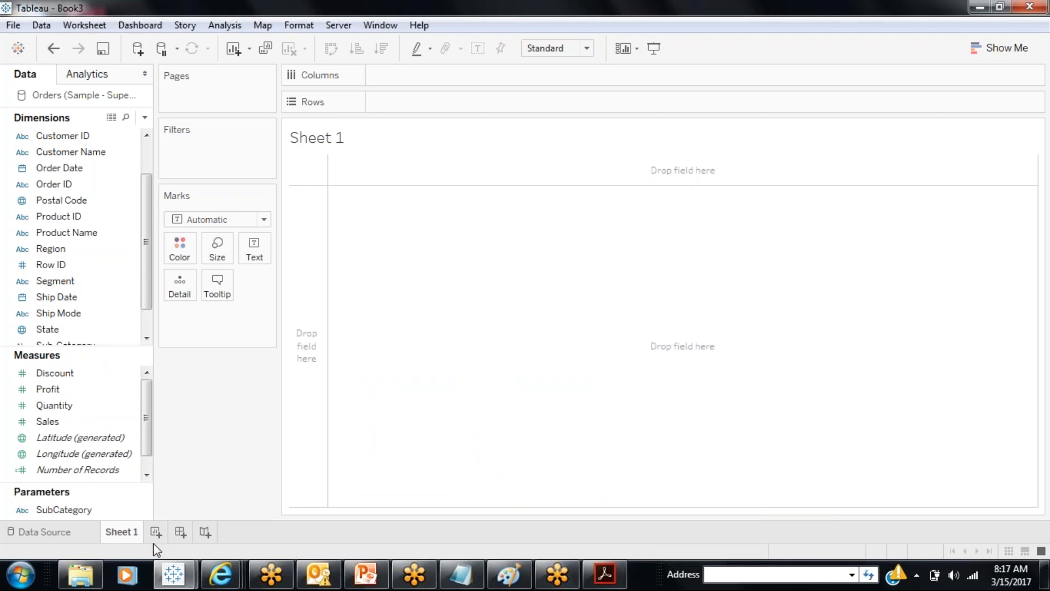
- Show the parameter control for SubCategory on the sheet and set it to Envelopes
click(84, 512)
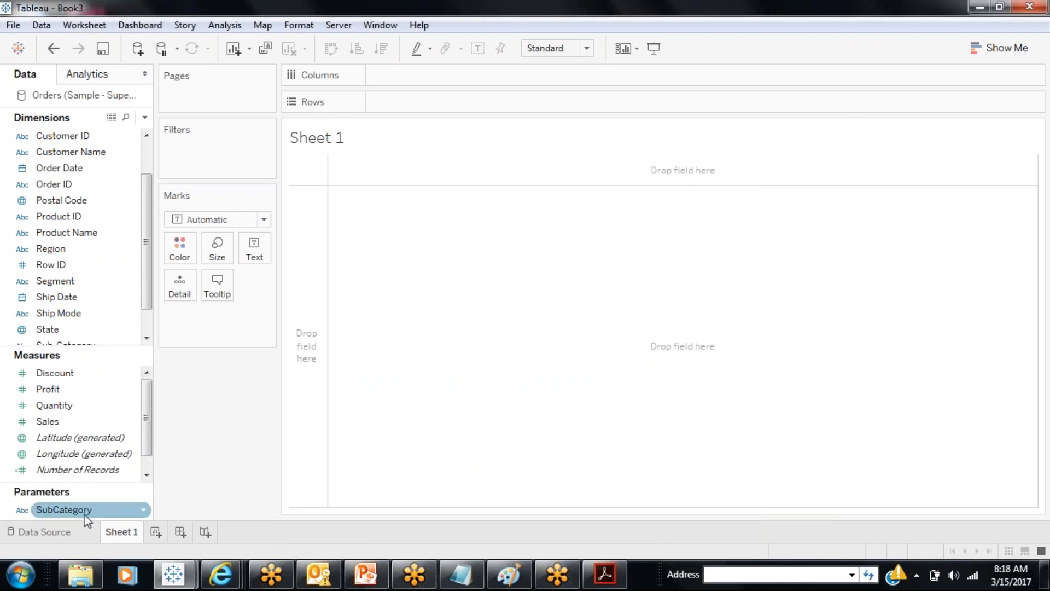
right_click(86, 517)
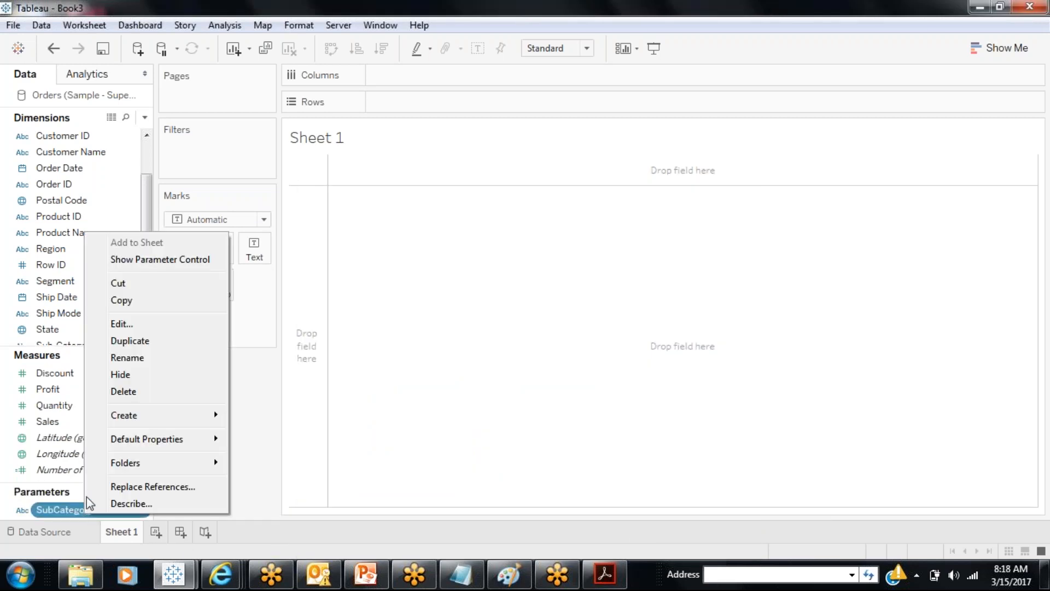
click(161, 260)
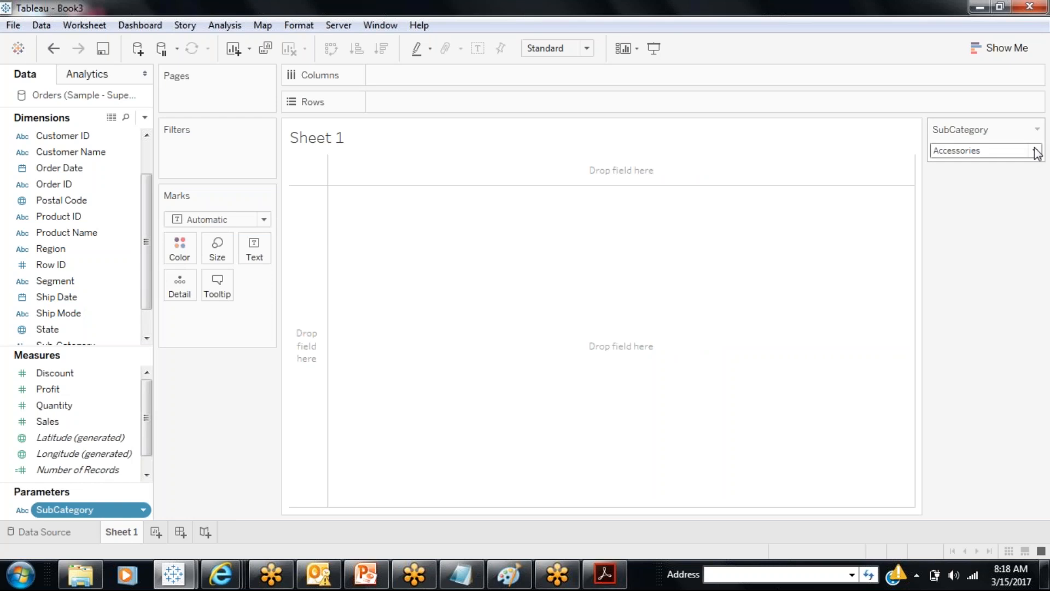
click(1035, 150)
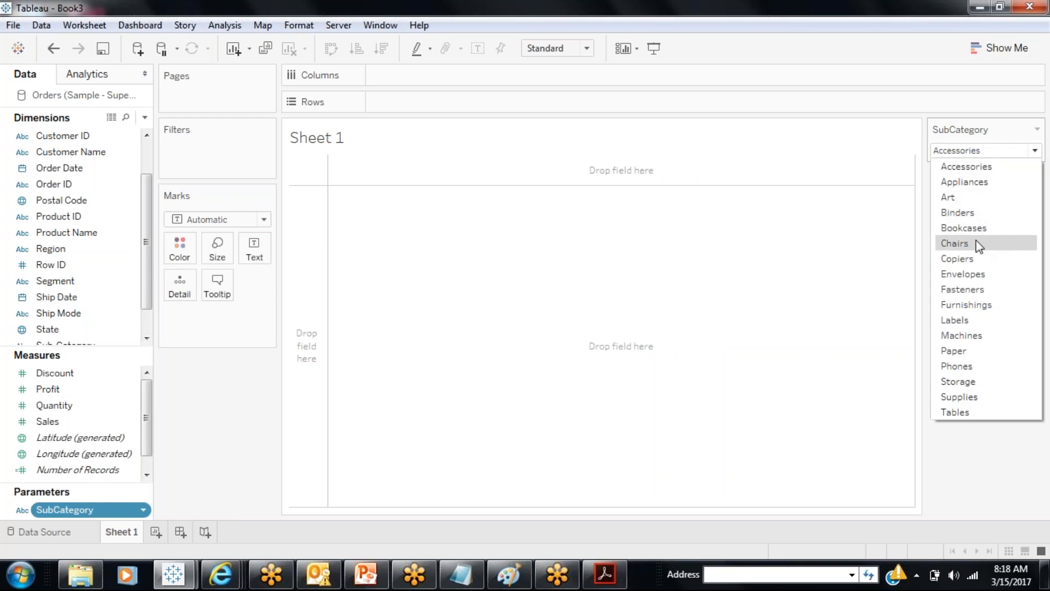
click(966, 275)
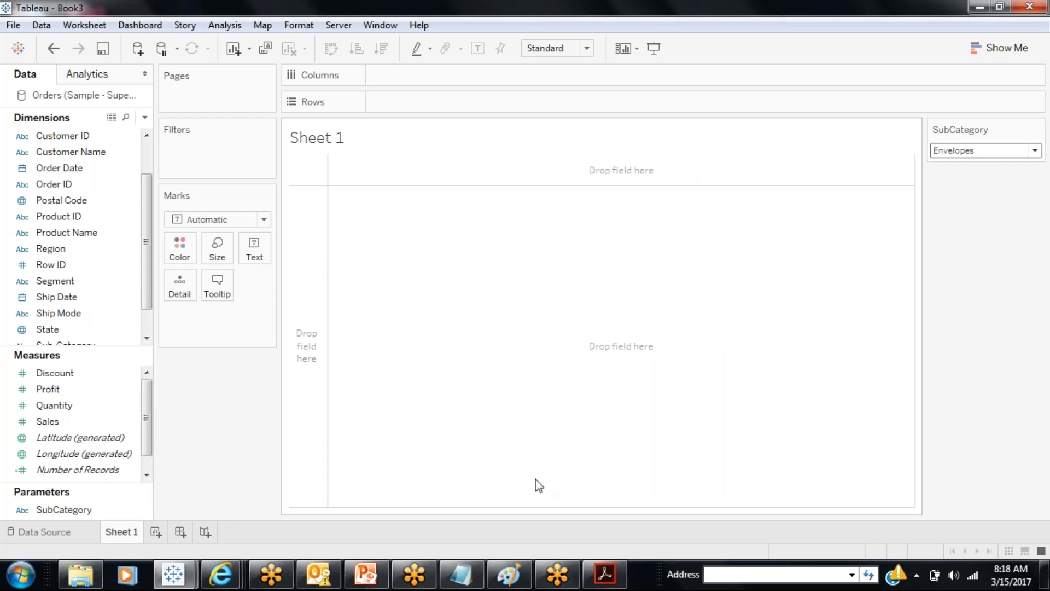
- Start a calculated field named Selected Sales with the condition If [Sub-Category] = [SubCategory], comparing the dimension with the parameter
click(145, 117)
click(117, 134)
text(Selected Sales)
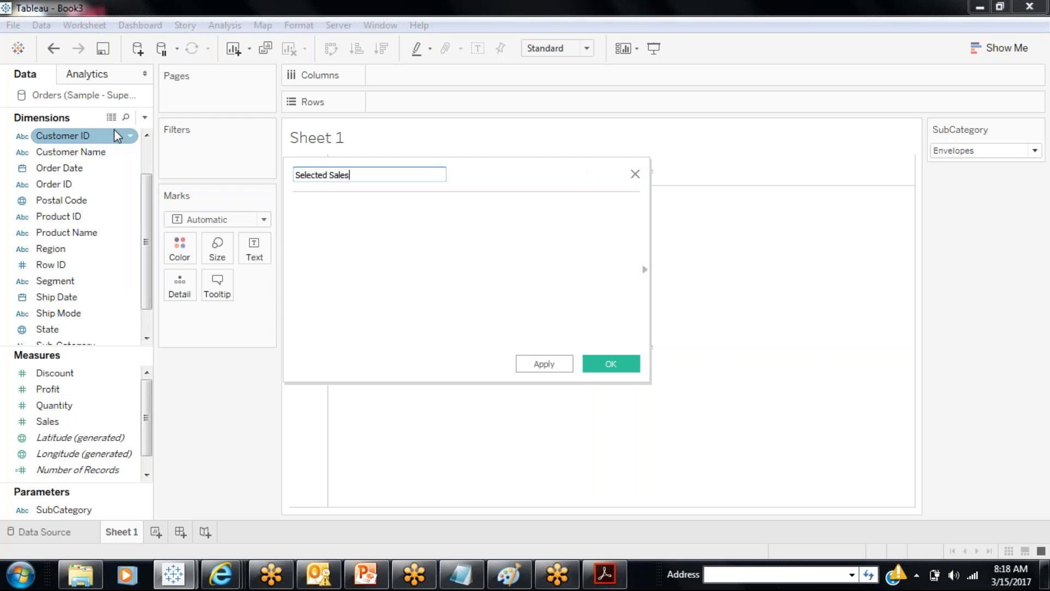
click(352, 249)
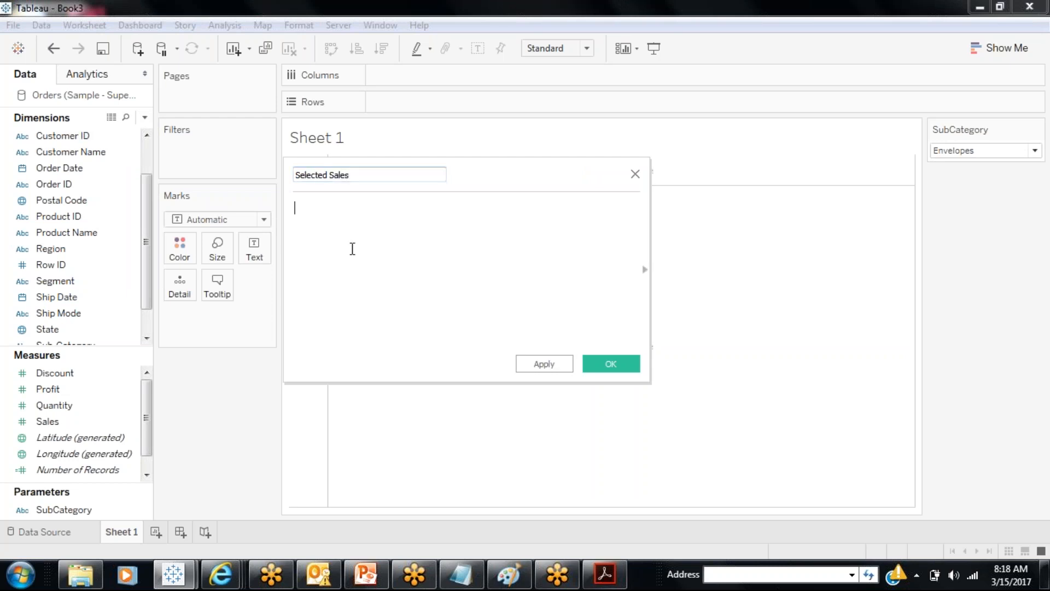
text(If)
drag(146, 269, 353, 223)
text(=)
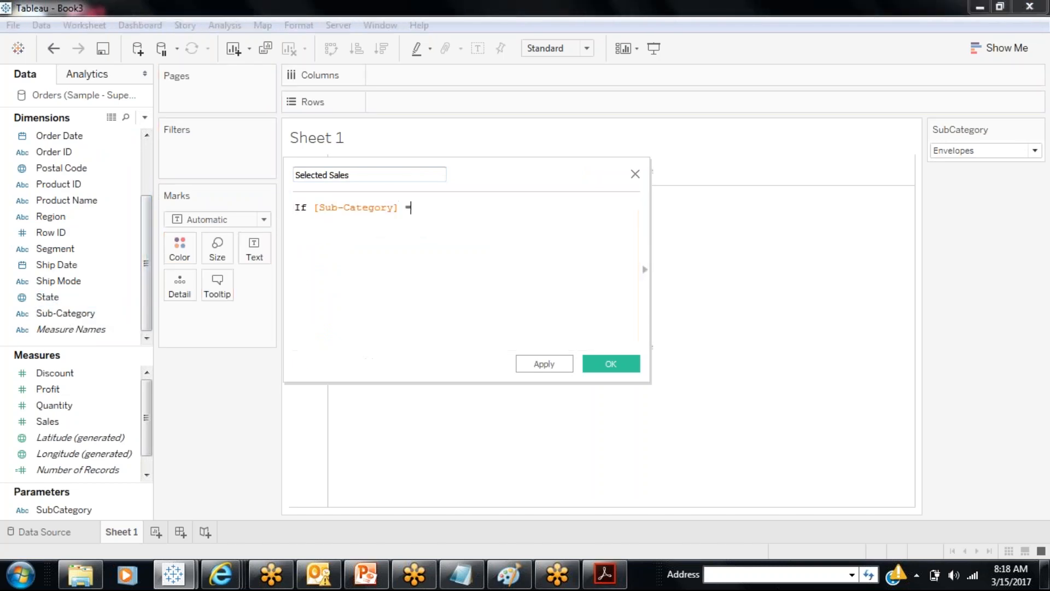
click(82, 509)
drag(82, 509, 443, 222)
- Complete the Selected Sales formula with THEN Sales ELSE 0 END, then apply and save the calculated field
text(THEN Sale)
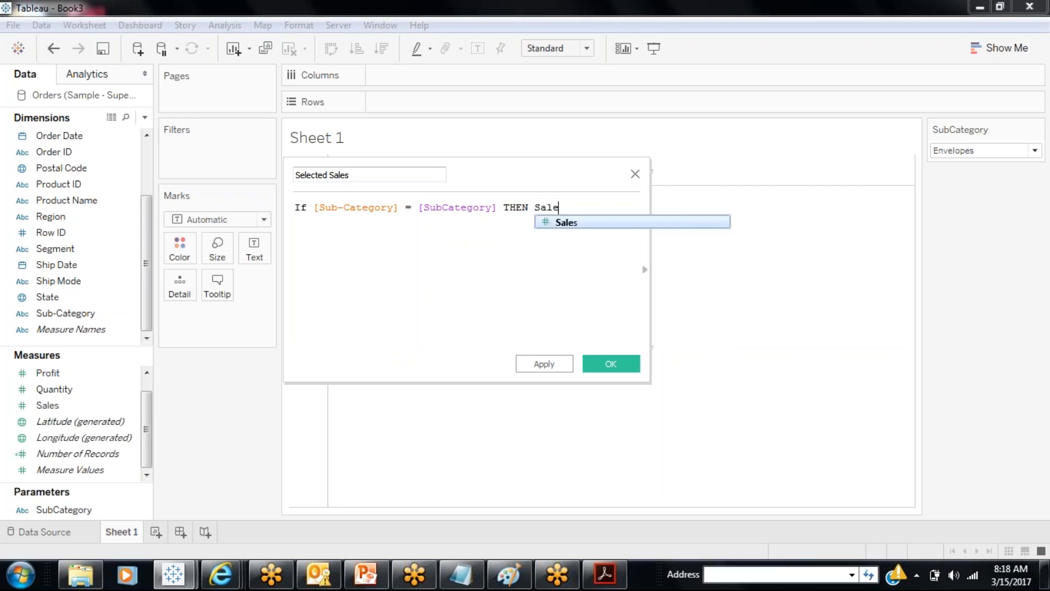
key(Return)
text(ELS)
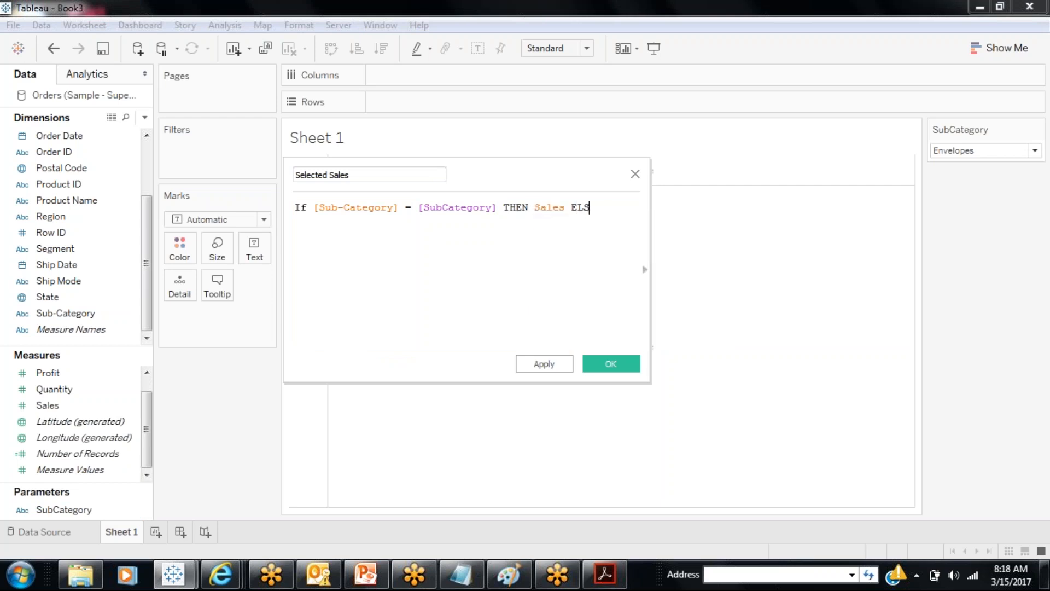
text(E 0 END)
click(462, 269)
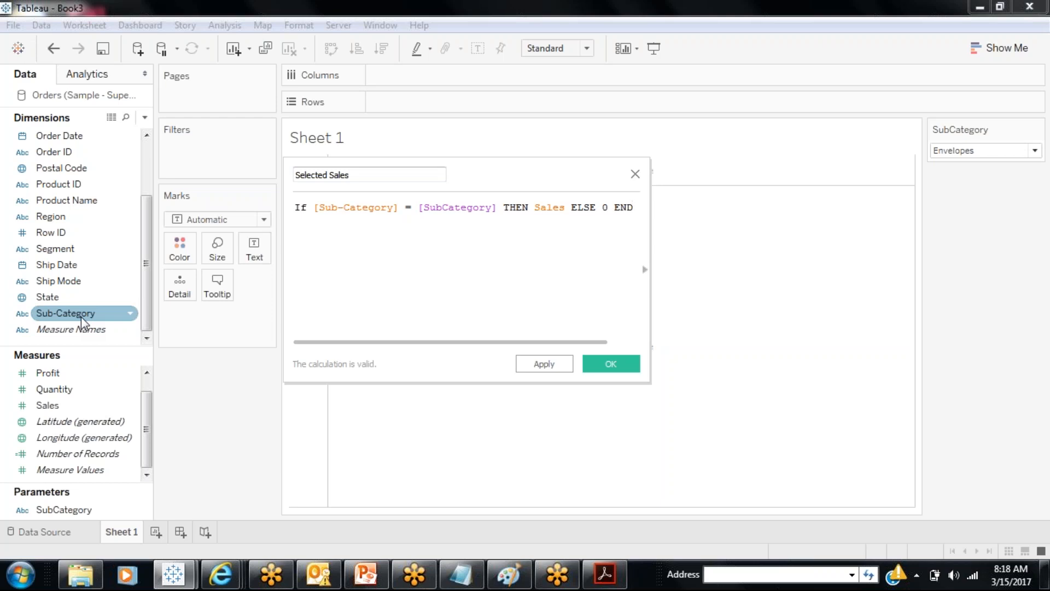
click(528, 364)
click(611, 363)
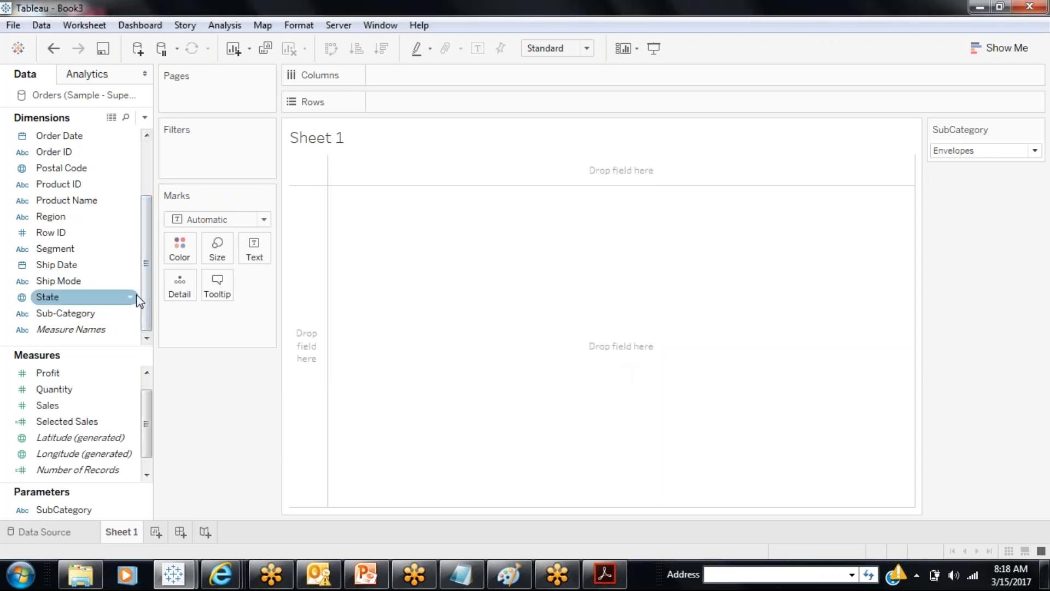
- Put Sub-Category in rows against Selected Sales with mark labels shown, and convert Selected Sales from bars to text values
mouse_move(109, 310)
mouse_down()
mouse_move(497, 116)
mouse_move(485, 103)
mouse_up()
drag(82, 422, 452, 66)
drag(377, 75, 383, 75)
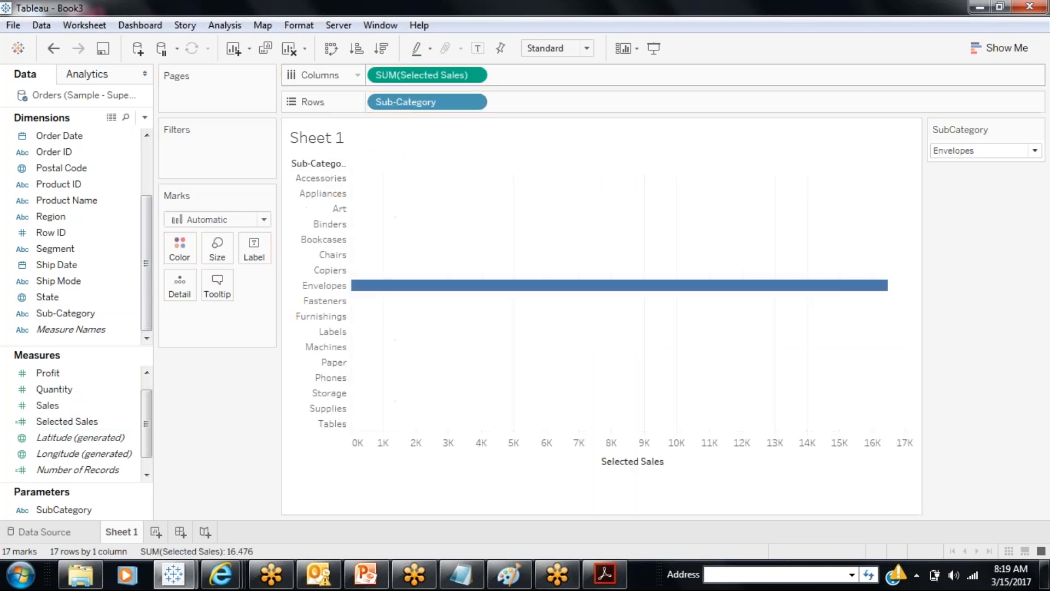
click(478, 49)
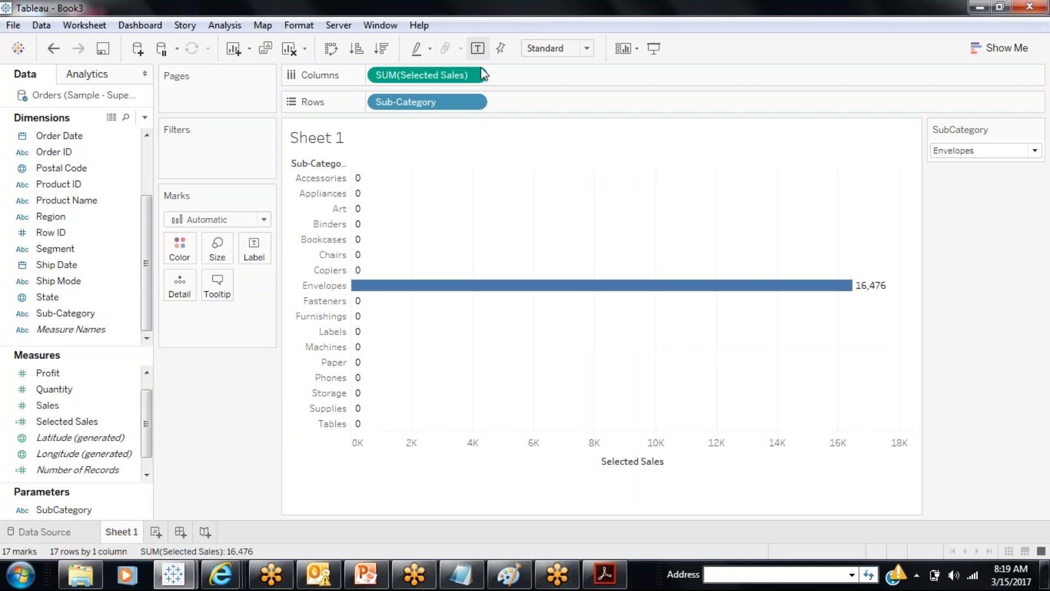
drag(452, 76, 268, 251)
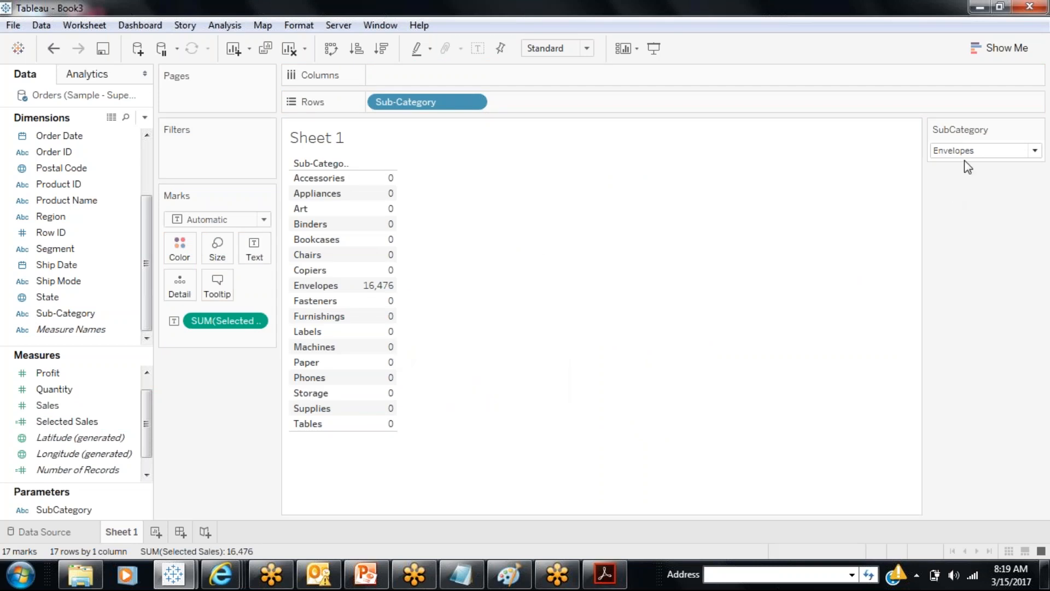
- Switch the SubCategory parameter to Bookcases and then to Phones to test the table
click(985, 153)
click(972, 231)
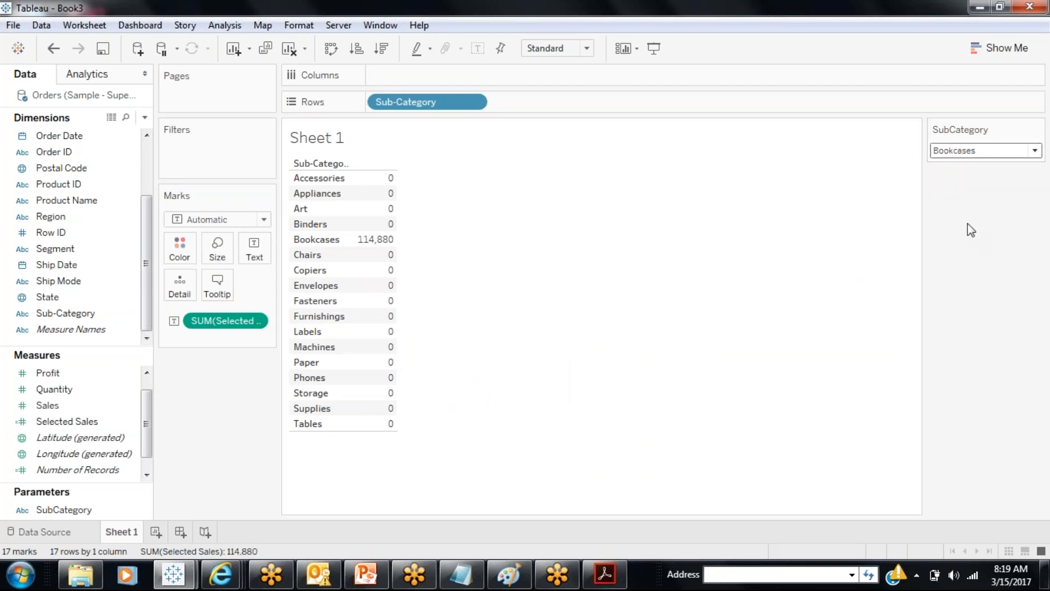
click(962, 153)
click(955, 366)
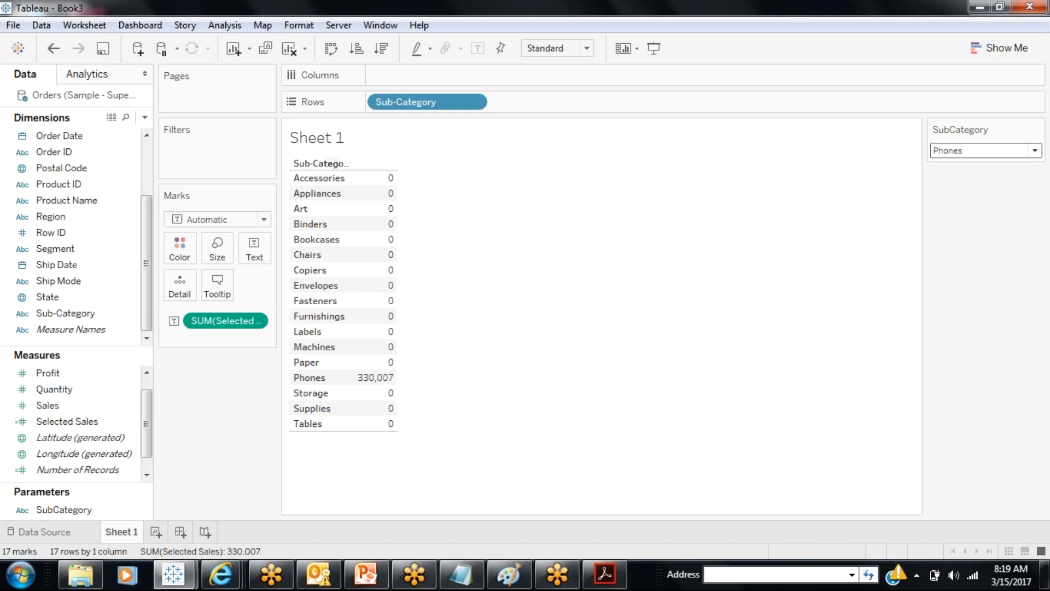
- Start another calculated field and name it Selected Sales By SubCategory
click(144, 117)
click(125, 131)
text(Select)
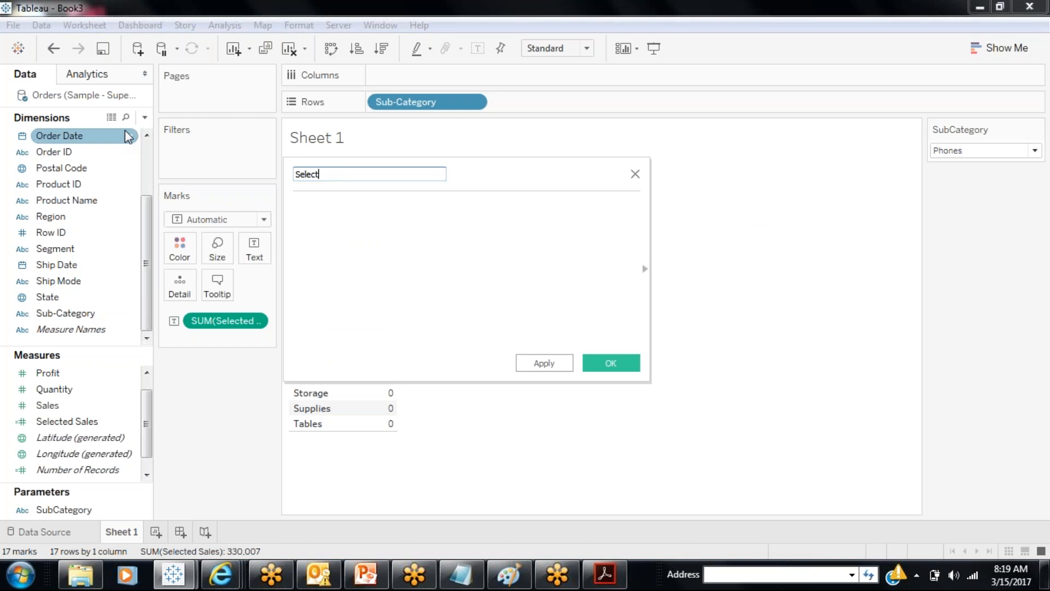
text(ed Sales By)
text( Sal)
text(bCategory)
- Enter the formula {EXCLUDE [Sub-Category] : SUM([Selected Sales])} for the new calculated field, then apply and save it
click(298, 207)
text({})
key(Left)
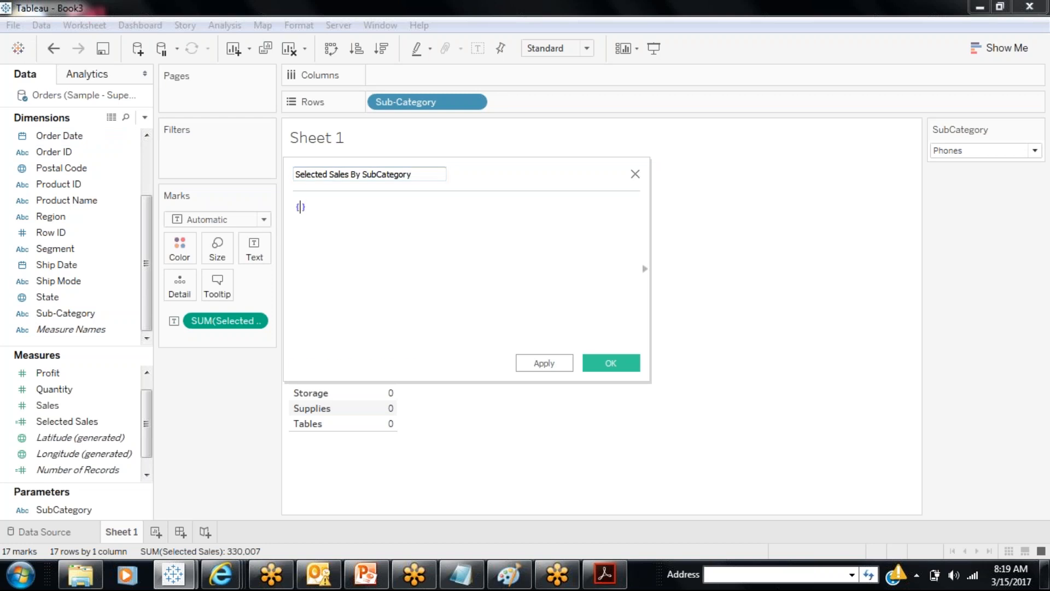
text(EXCLUDE)
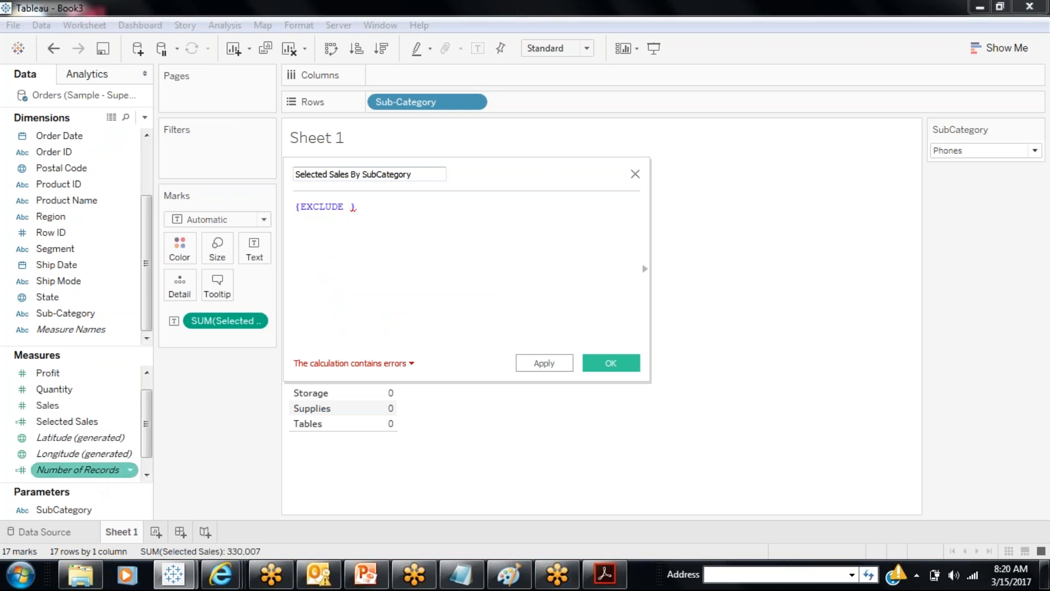
drag(71, 313, 321, 255)
text(: )
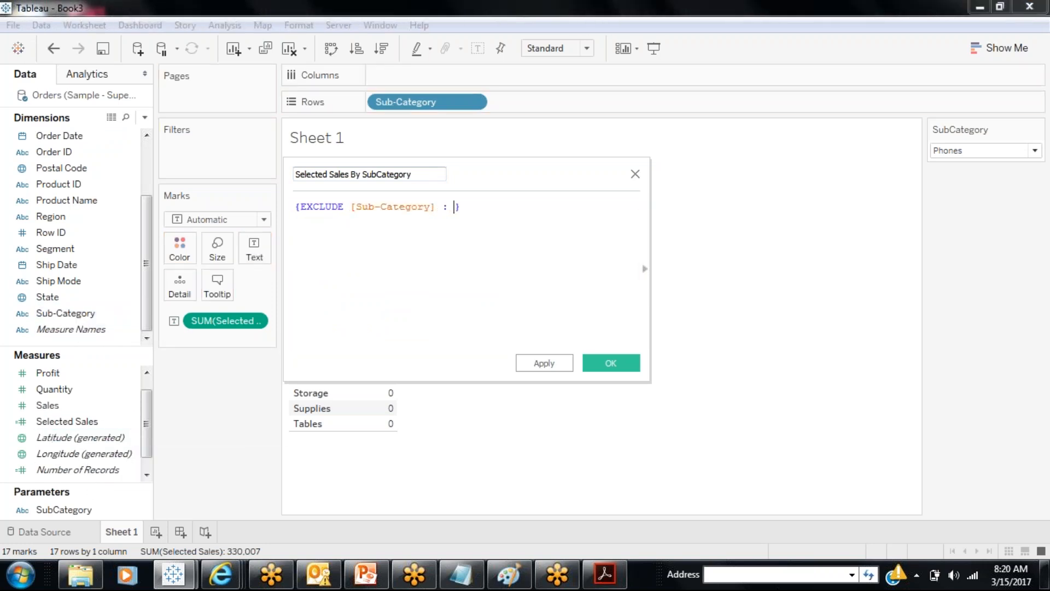
text(SUM)
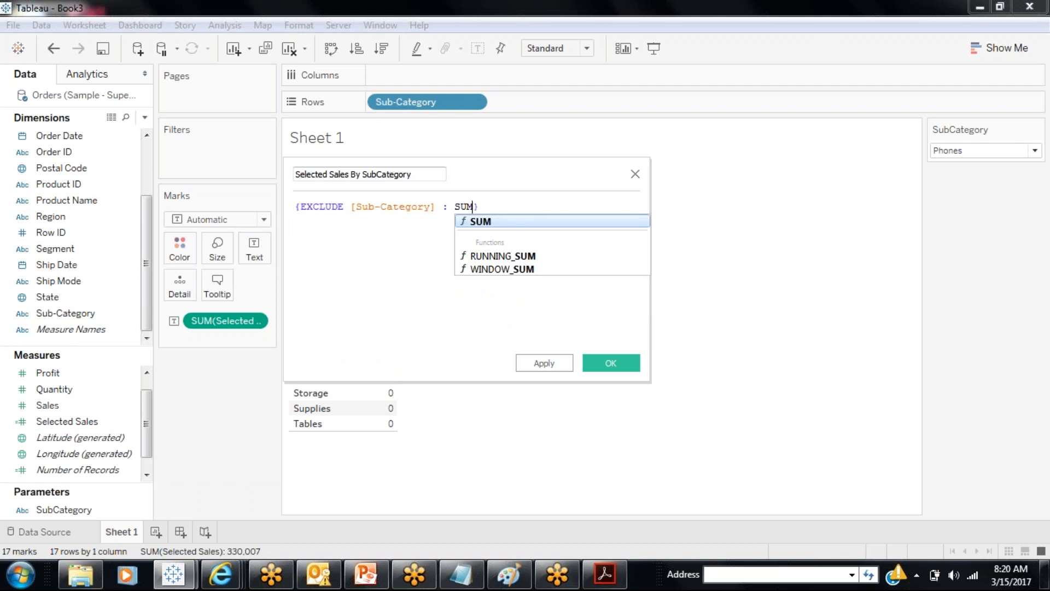
key(Return)
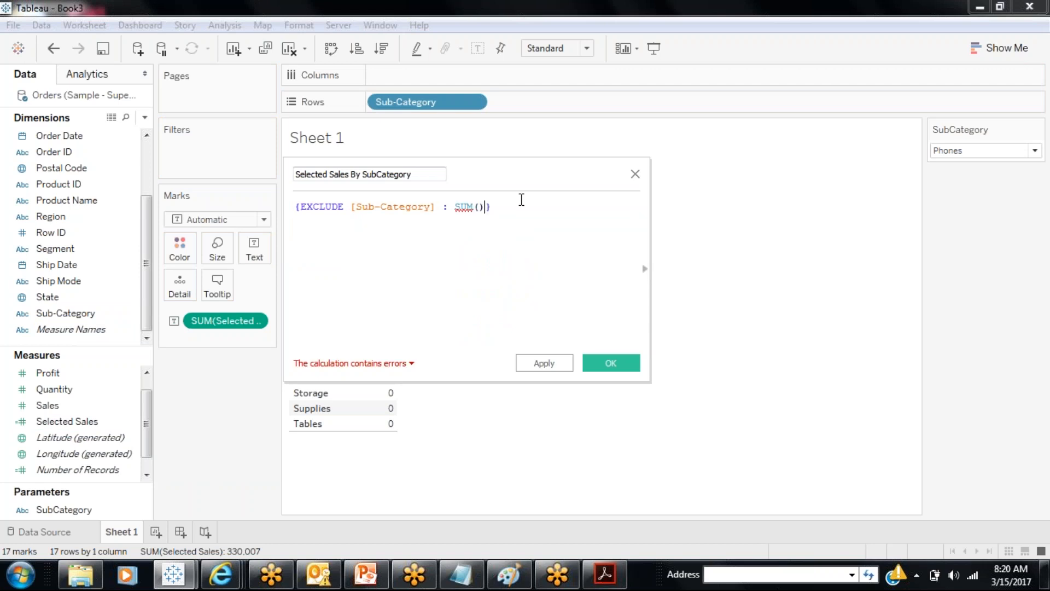
click(104, 408)
drag(108, 419, 481, 227)
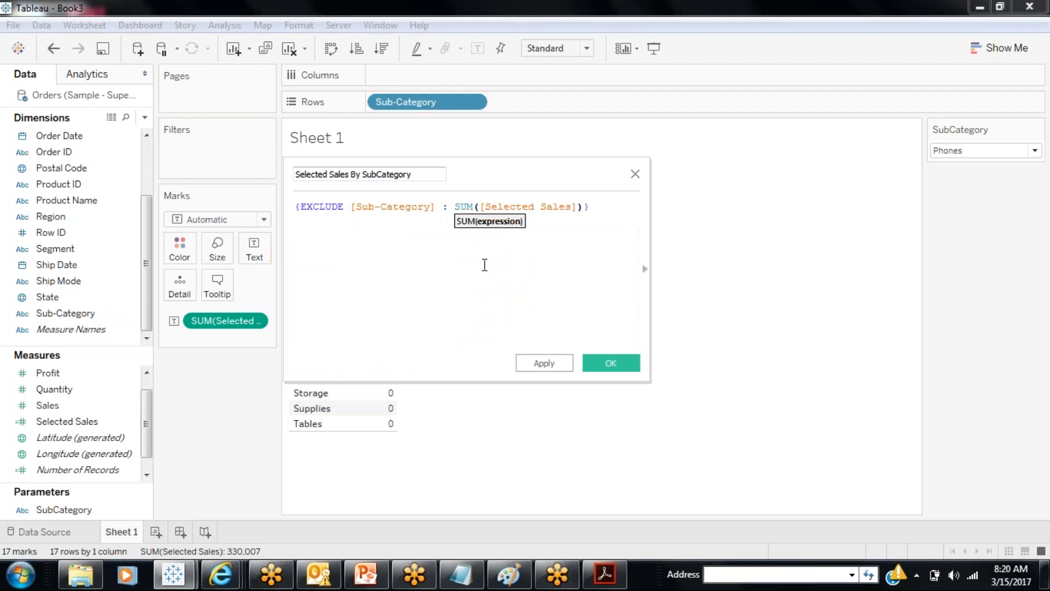
click(549, 362)
click(611, 364)
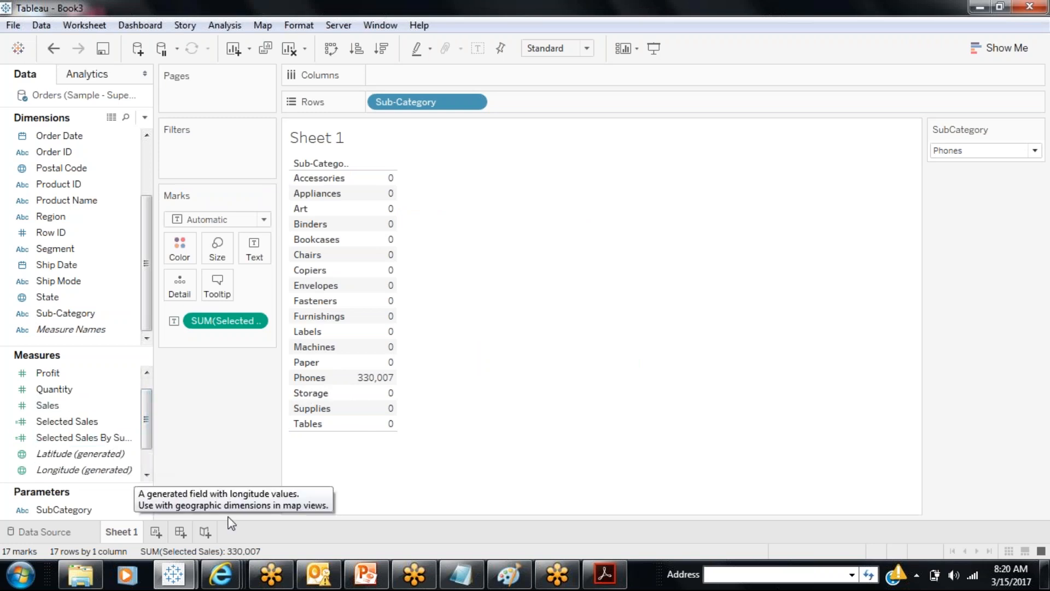
- Duplicate Sheet 1 as a crosstab and replace the Selected Sales text values with Selected Sales By SubCategory
right_click(126, 534)
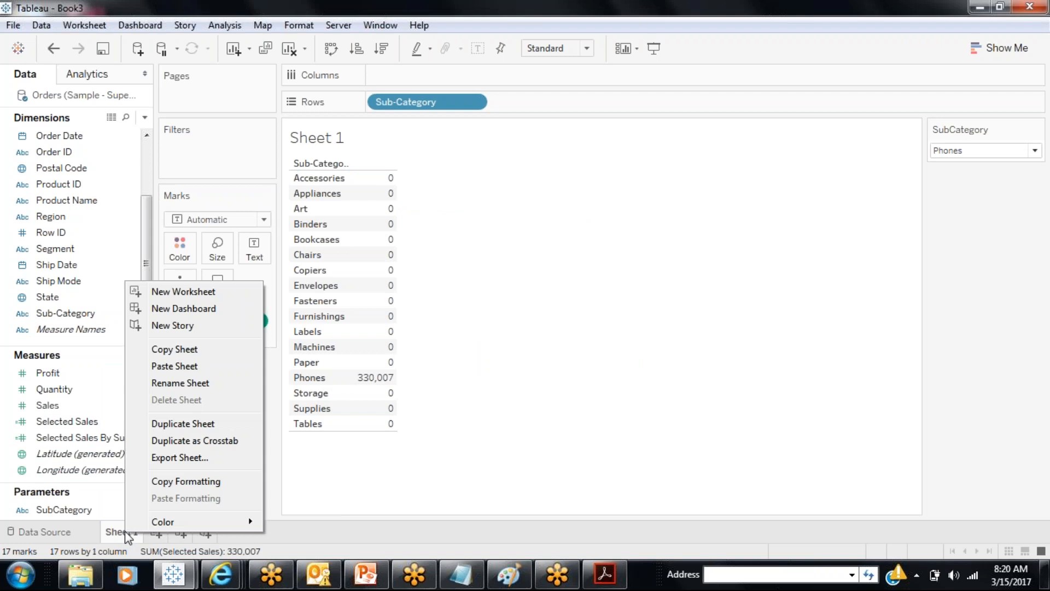
click(174, 441)
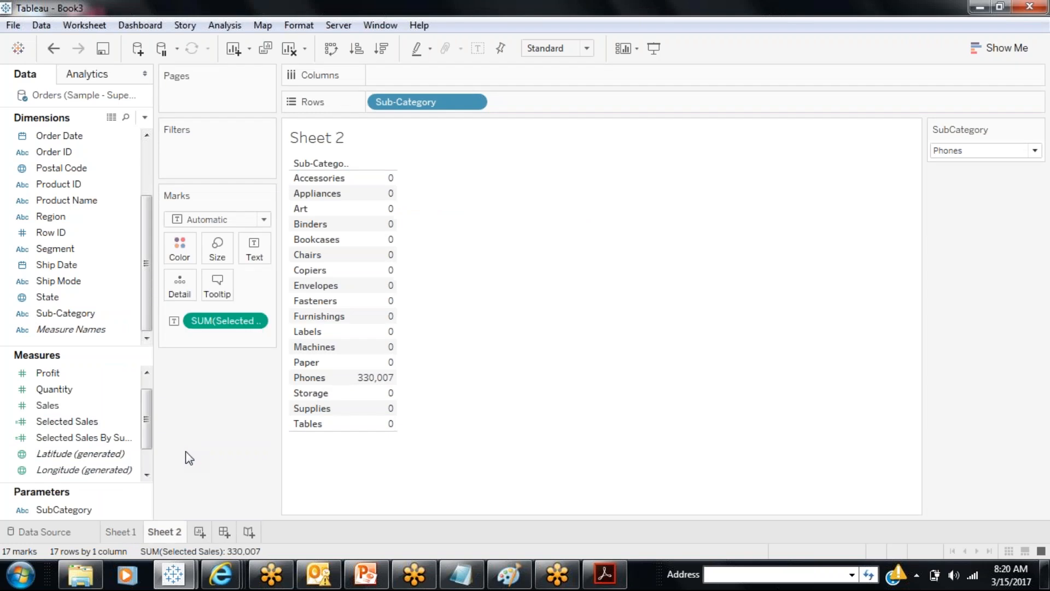
drag(200, 321, 253, 246)
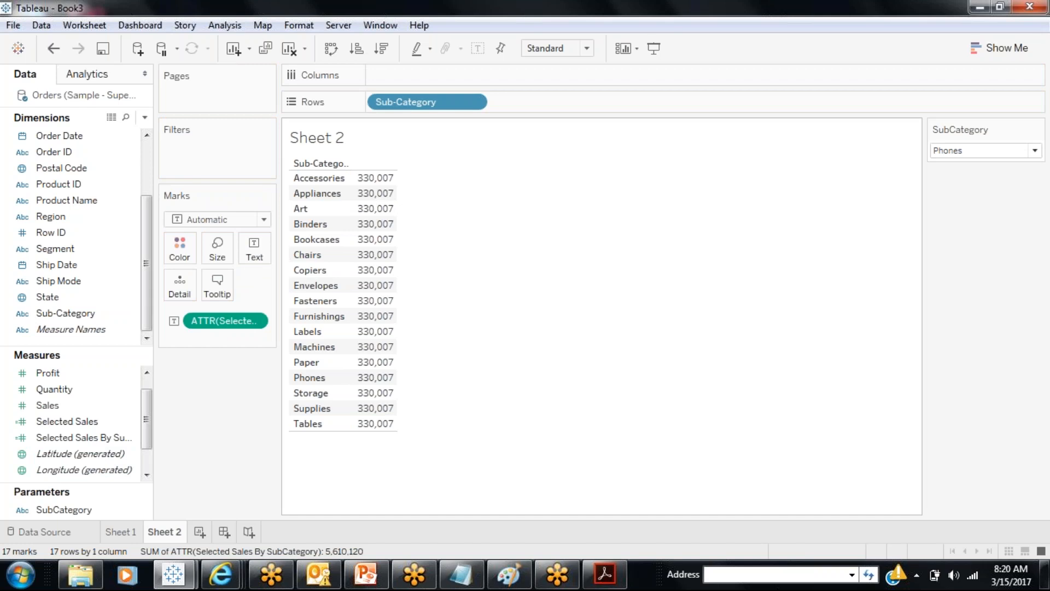
- Switch to Windows Explorer, open the Tableau Developer Training PDF from the Tableau folder on D:, and advance to its second page
click(84, 584)
click(606, 574)
click(81, 574)
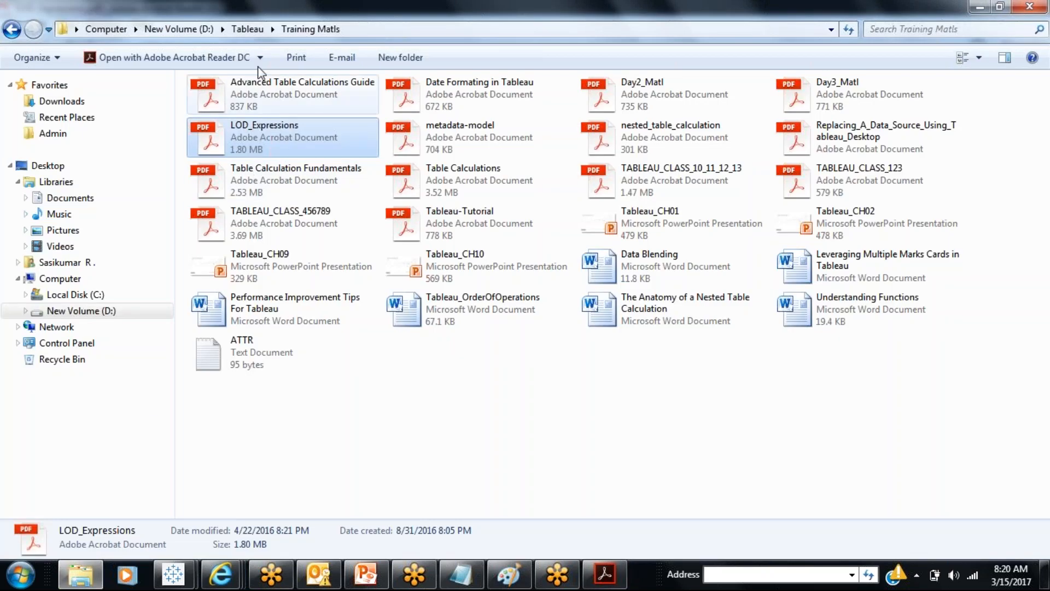
click(247, 29)
drag(1048, 181, 1047, 356)
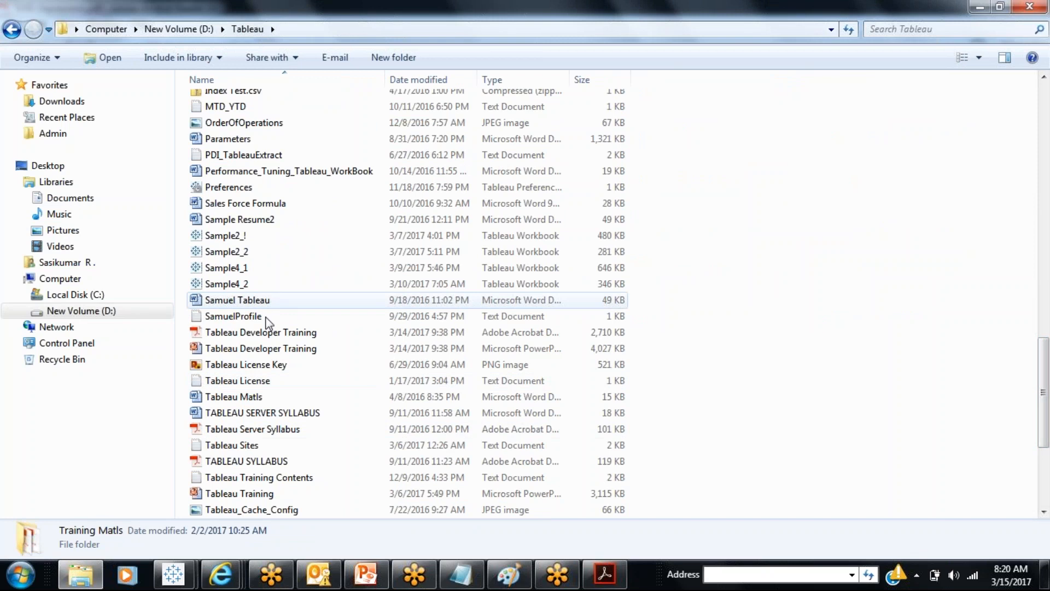
click(269, 332)
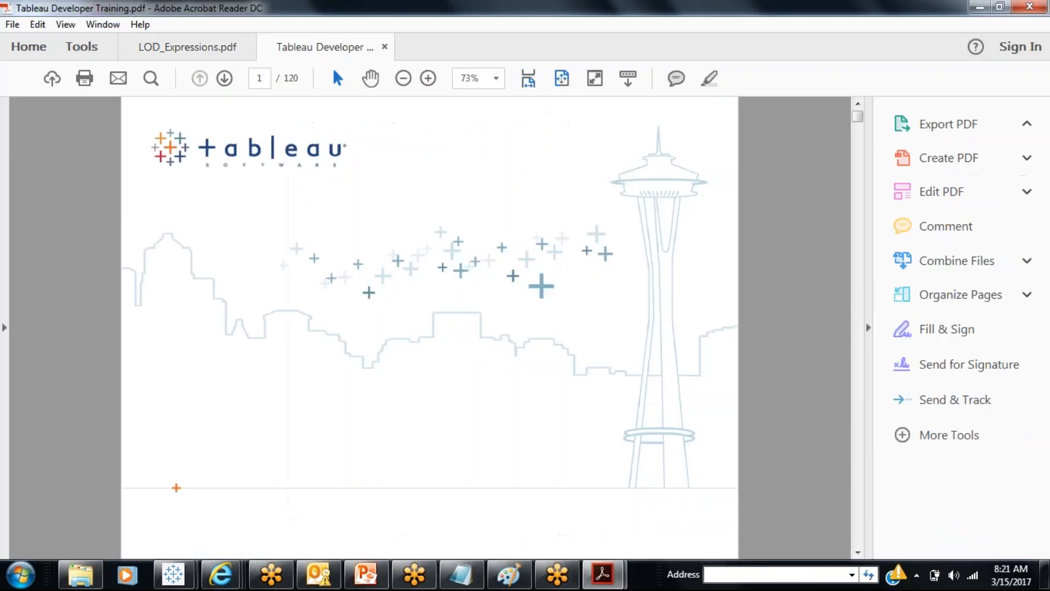
click(224, 82)
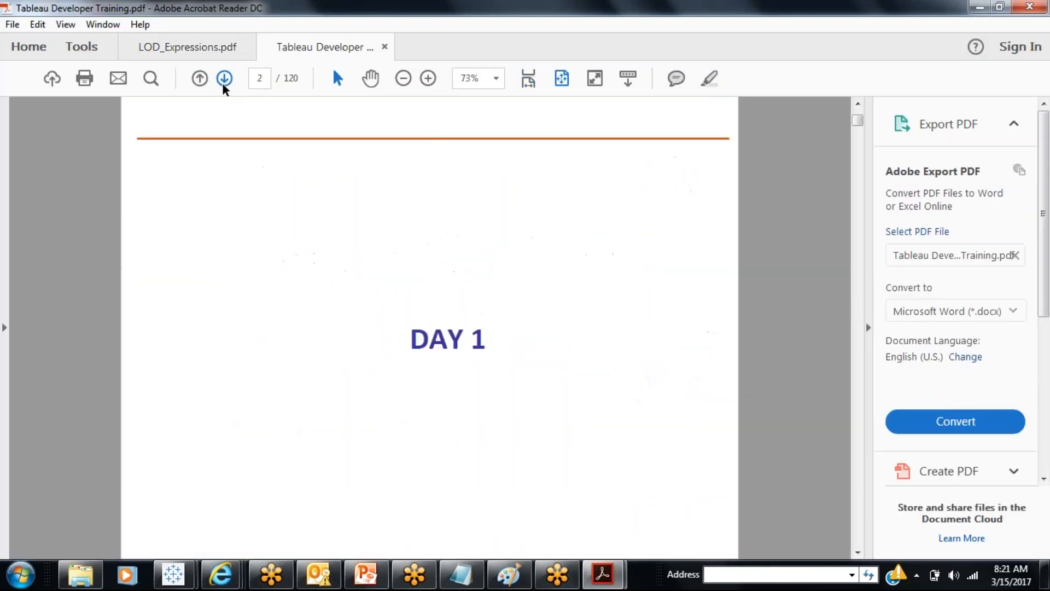
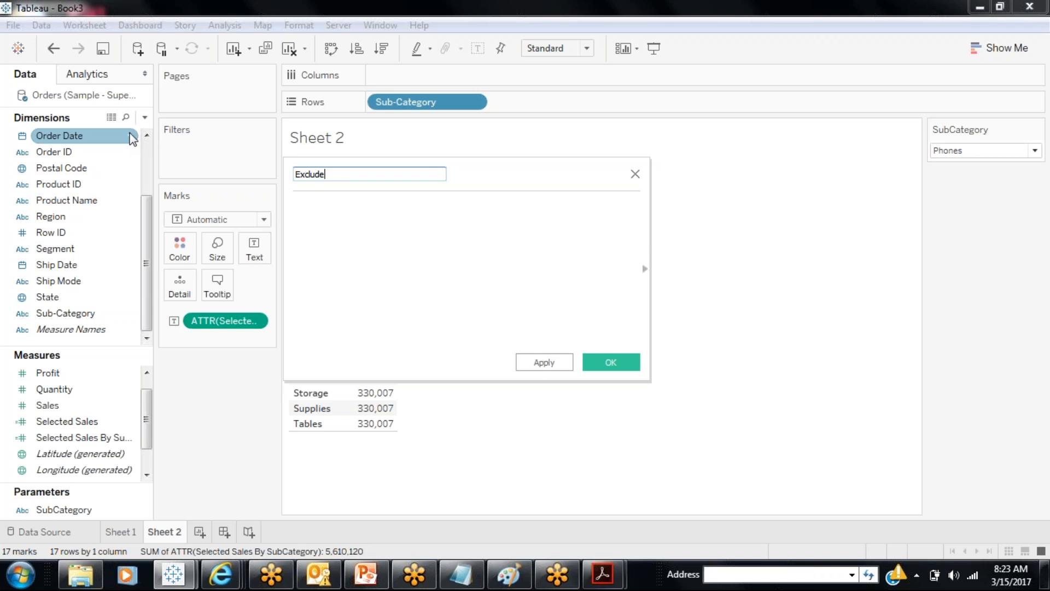
- Name the new calculated field Excluded Sales and enter the formula Sum(Sales) - [Selected Sales By SubCategory]
text(s)
click(353, 204)
text(Sum)
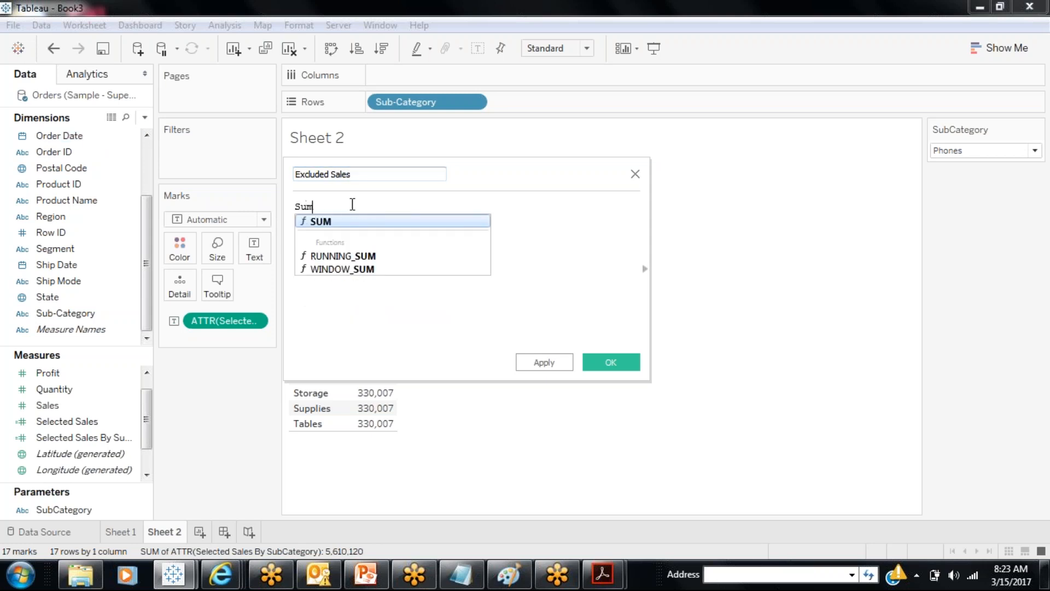
text((Sales) -)
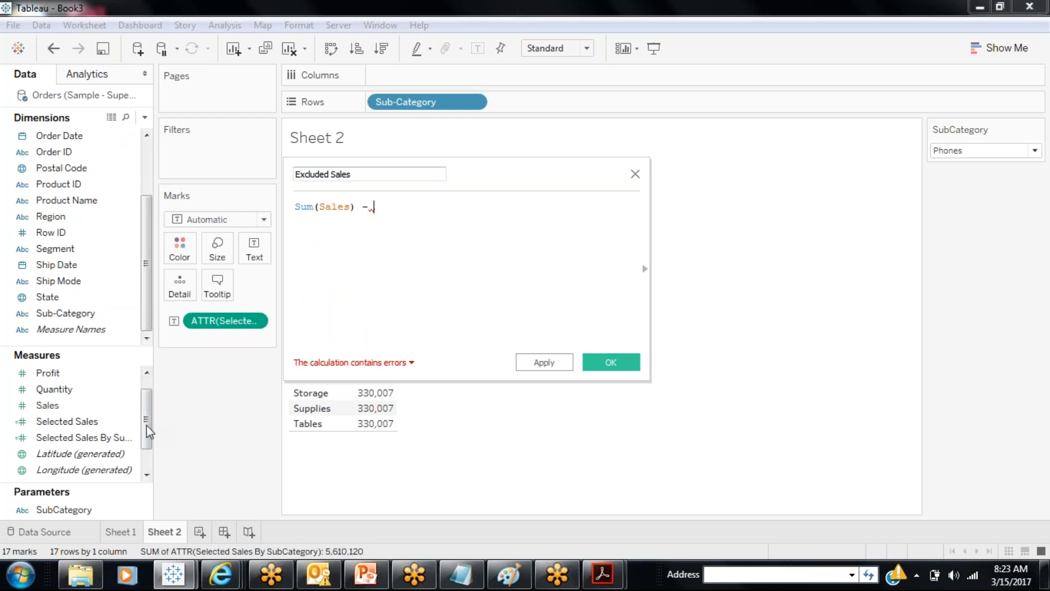
drag(129, 438, 481, 235)
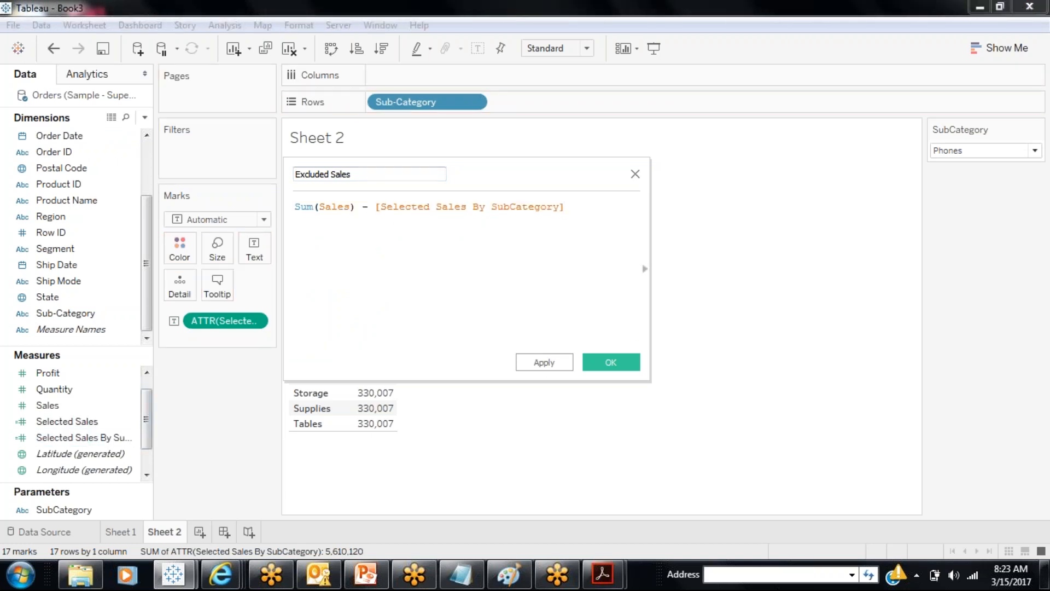
- Wrap [Selected Sales By SubCategory] in Sum() within the Excluded Sales formula, then apply and save the field
click(376, 208)
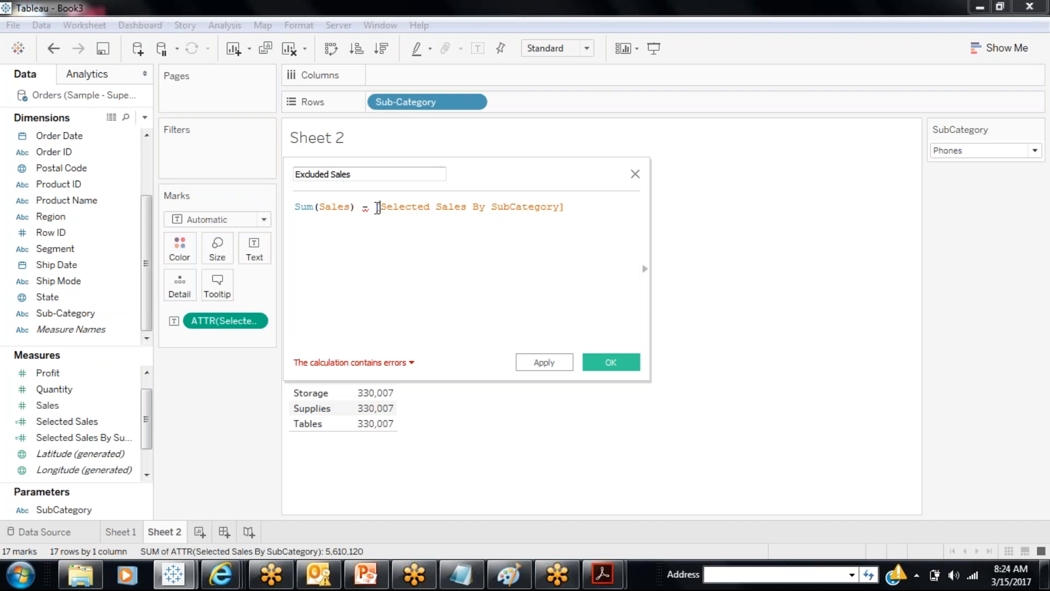
text(Sum()
key(End)
text())
click(544, 363)
click(605, 362)
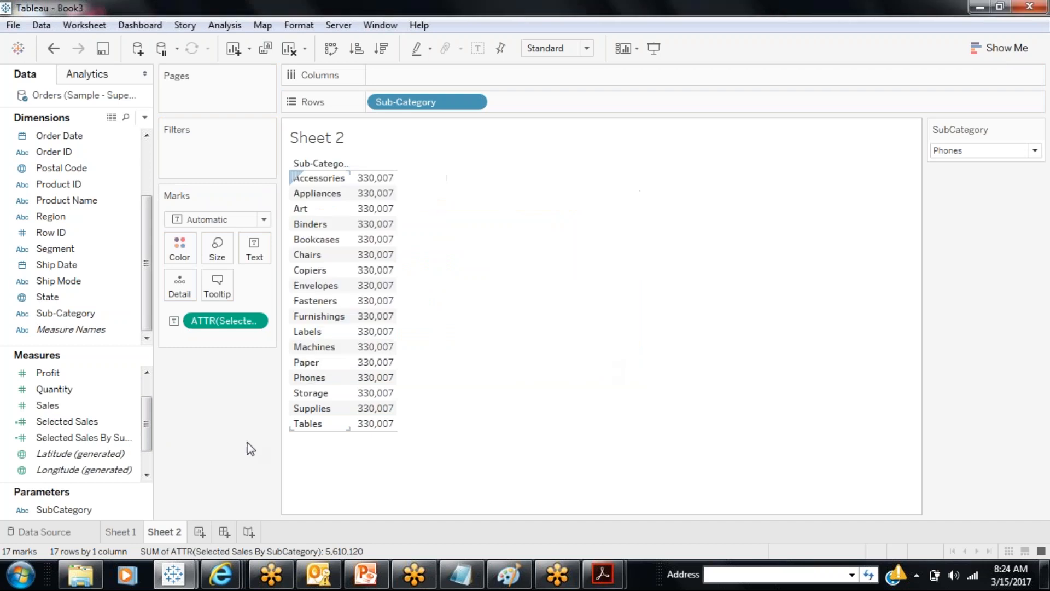
- Create a new worksheet with Sales and Excluded Sales in columns and Sub-Category in rows
click(199, 531)
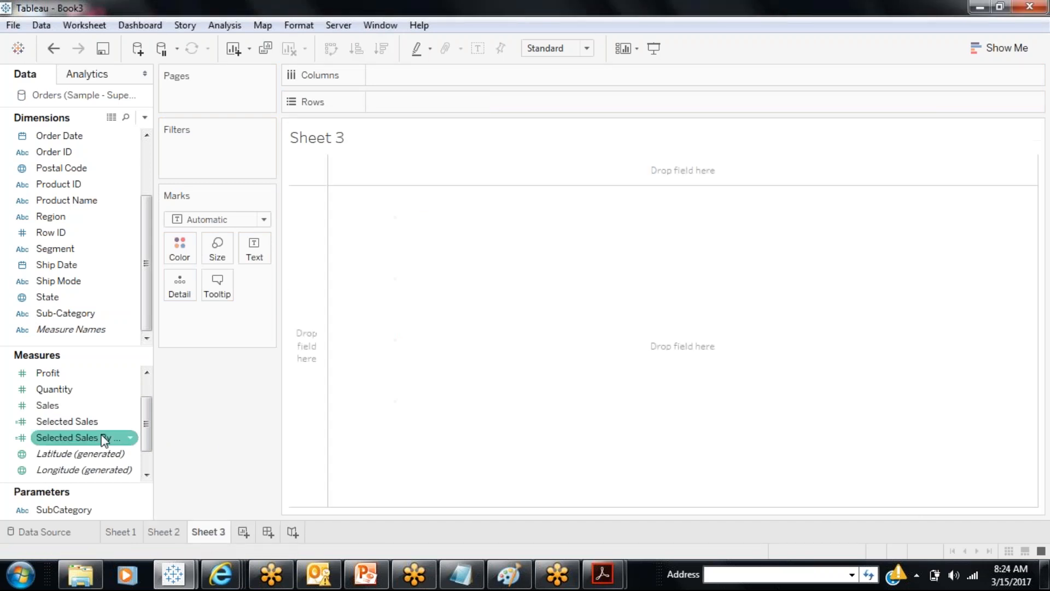
drag(48, 405, 464, 79)
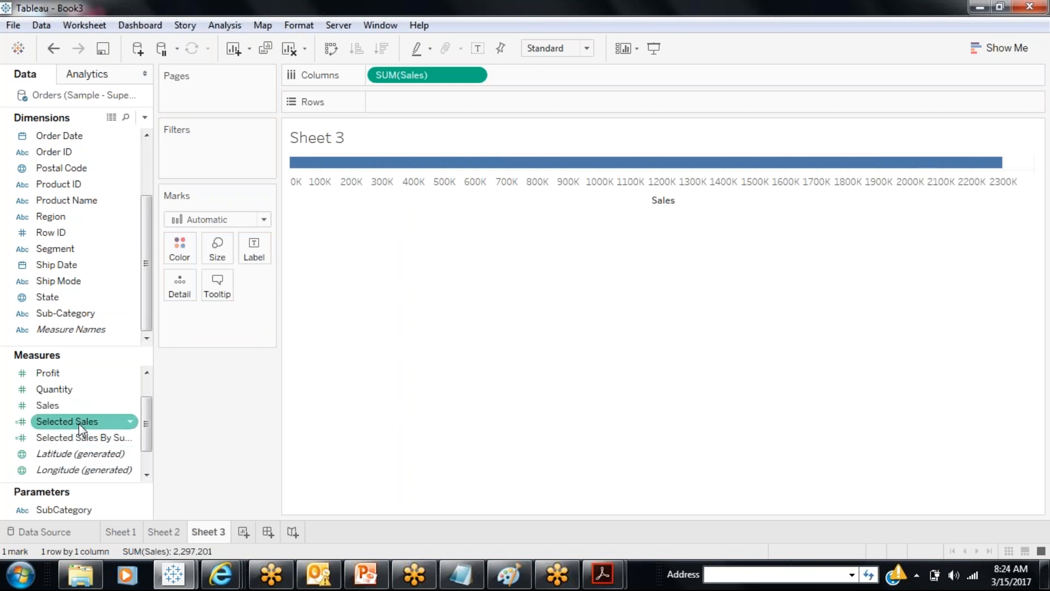
drag(146, 432, 145, 414)
drag(88, 389, 602, 79)
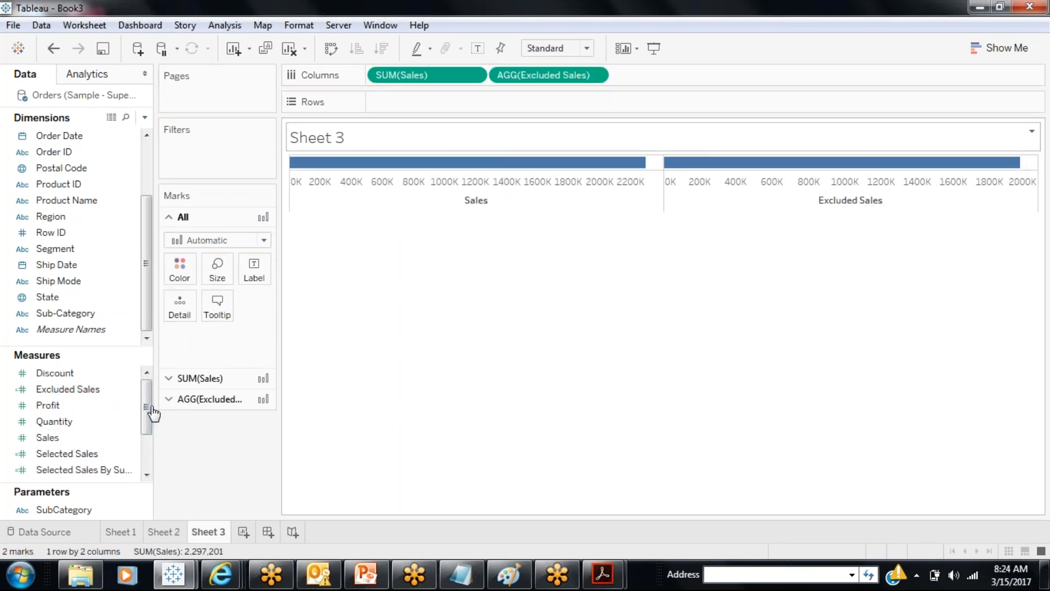
drag(90, 314, 471, 104)
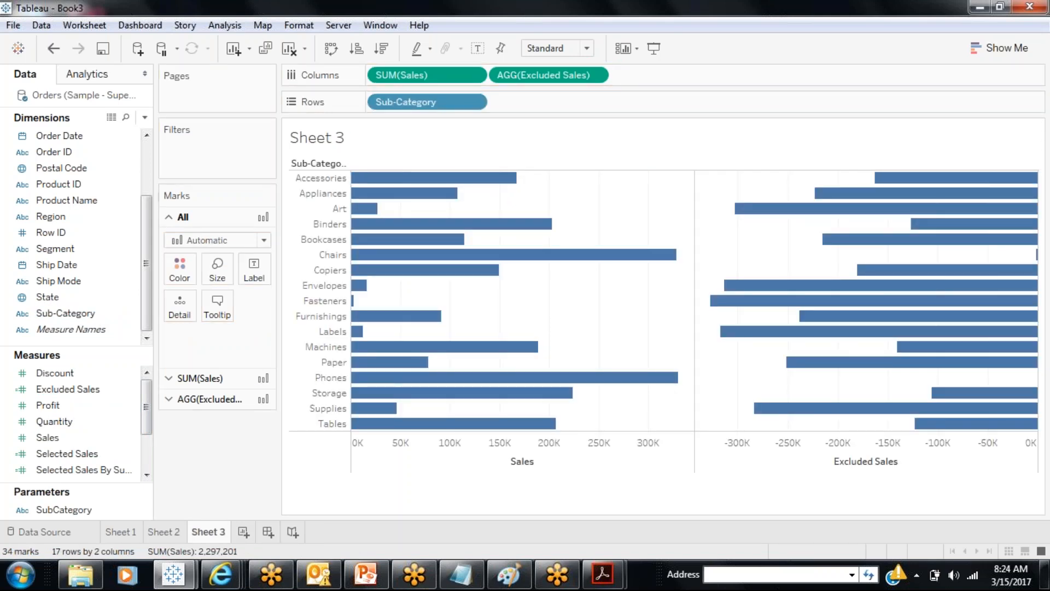
- Show the SubCategory parameter control and the mark labels on Sheet 3, and inspect the Sales and Excluded Sales bars
right_click(81, 515)
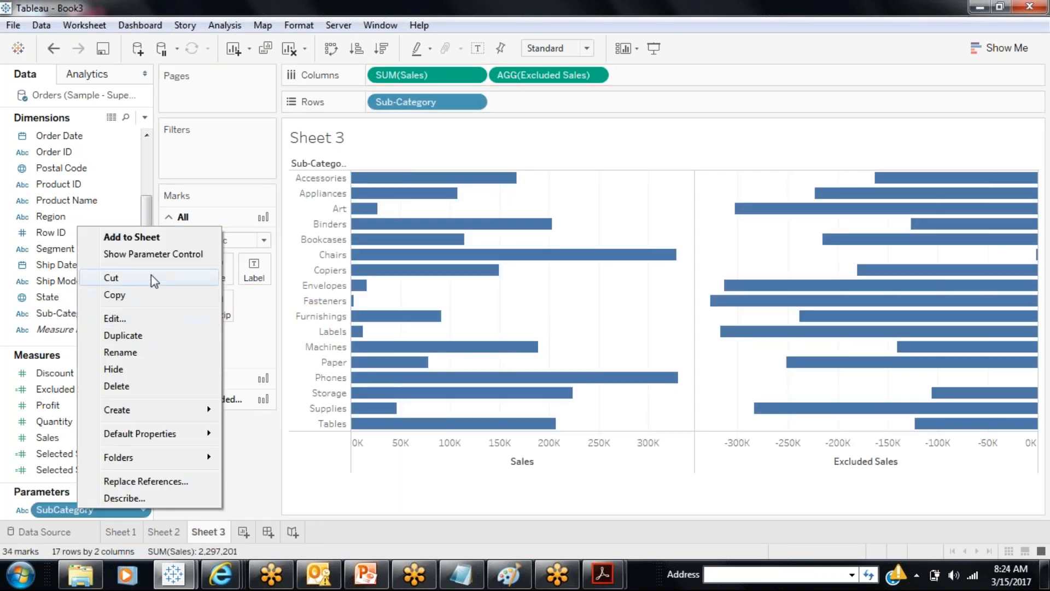
click(149, 259)
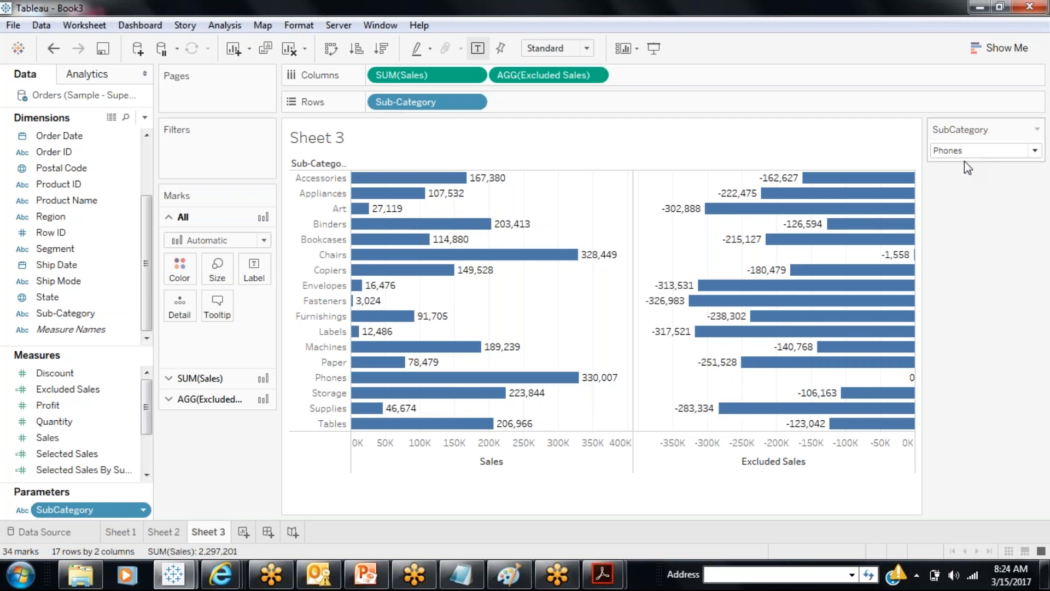
mouse_move(910, 393)
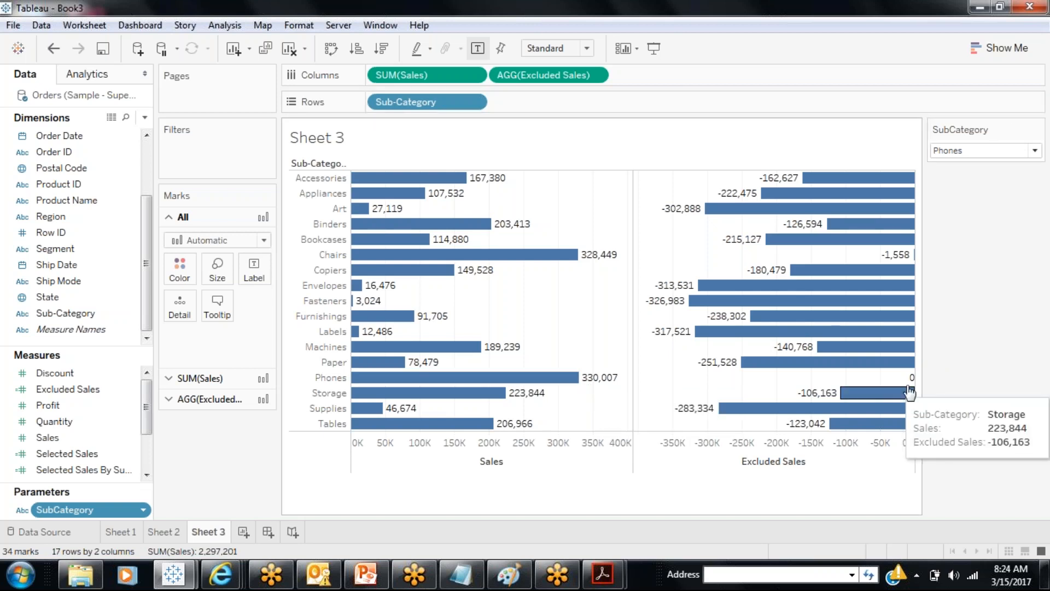
mouse_move(413, 375)
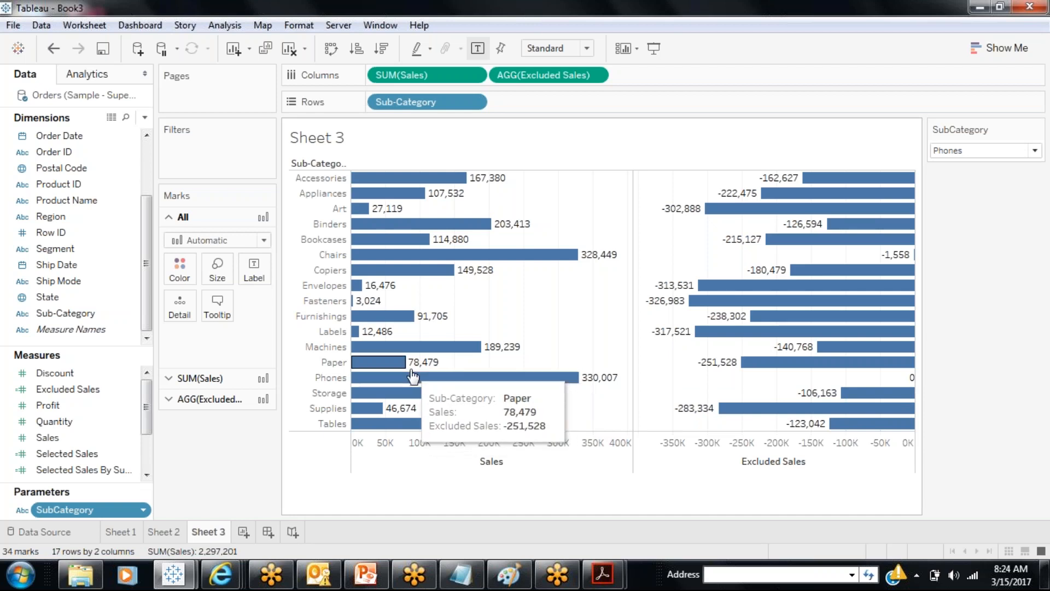
mouse_move(444, 378)
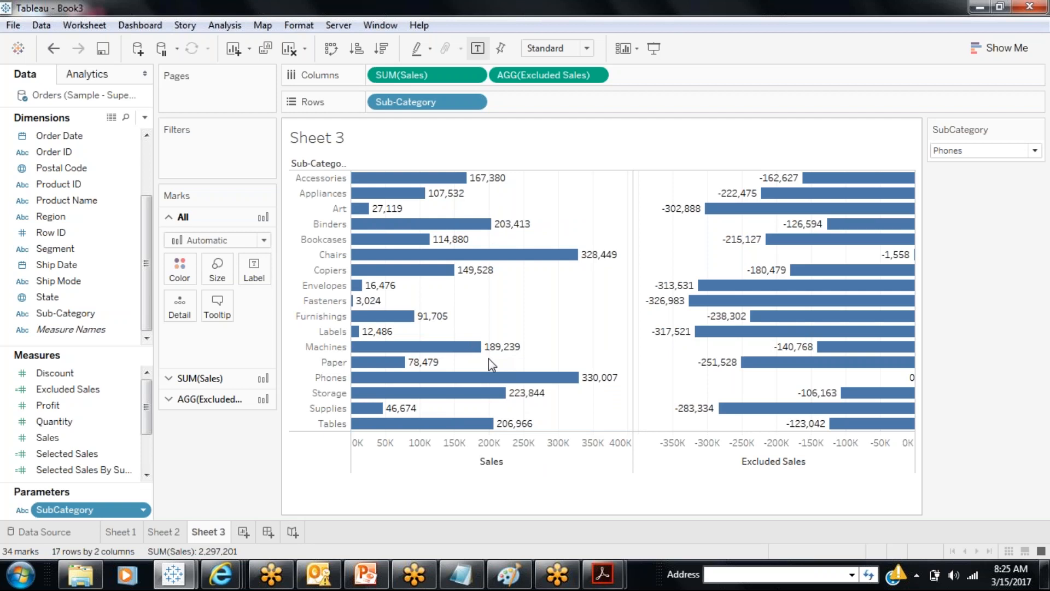
- Set the SubCategory parameter to Fasteners and compare Sales with Excluded Sales across the sub-categories
click(1032, 147)
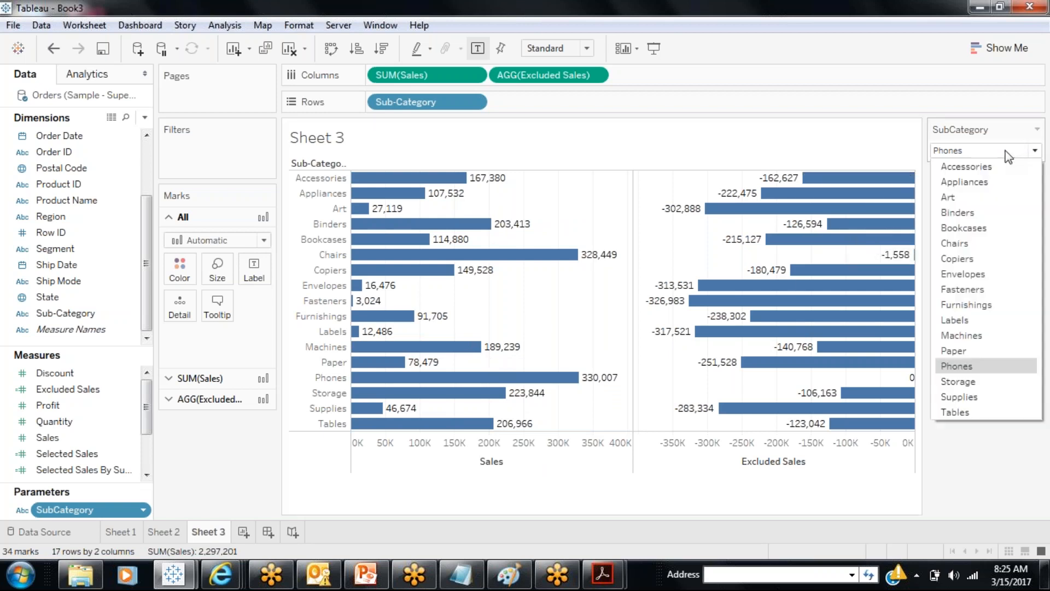
click(953, 290)
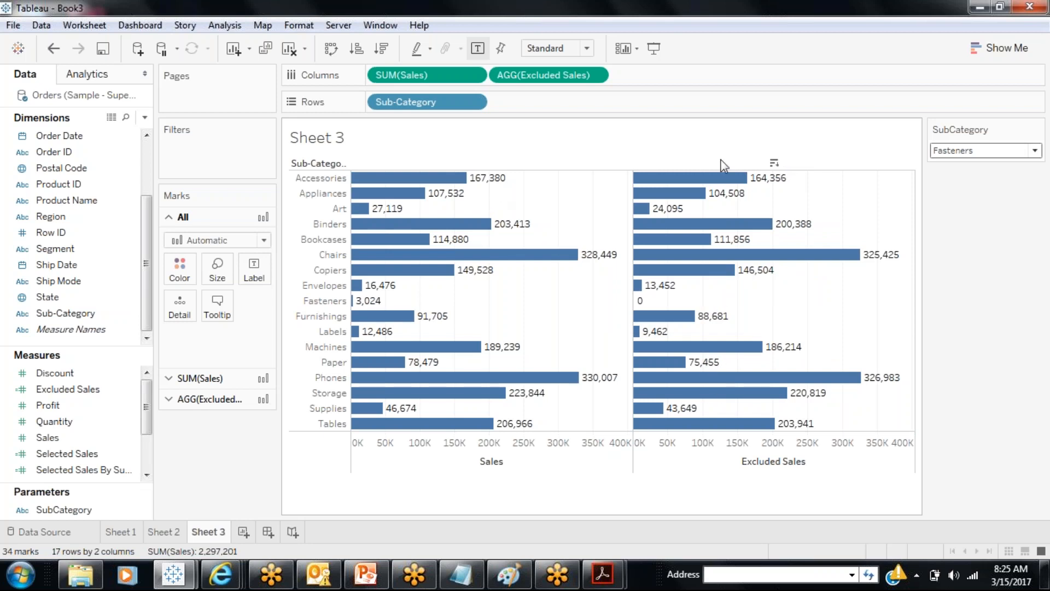
mouse_move(762, 190)
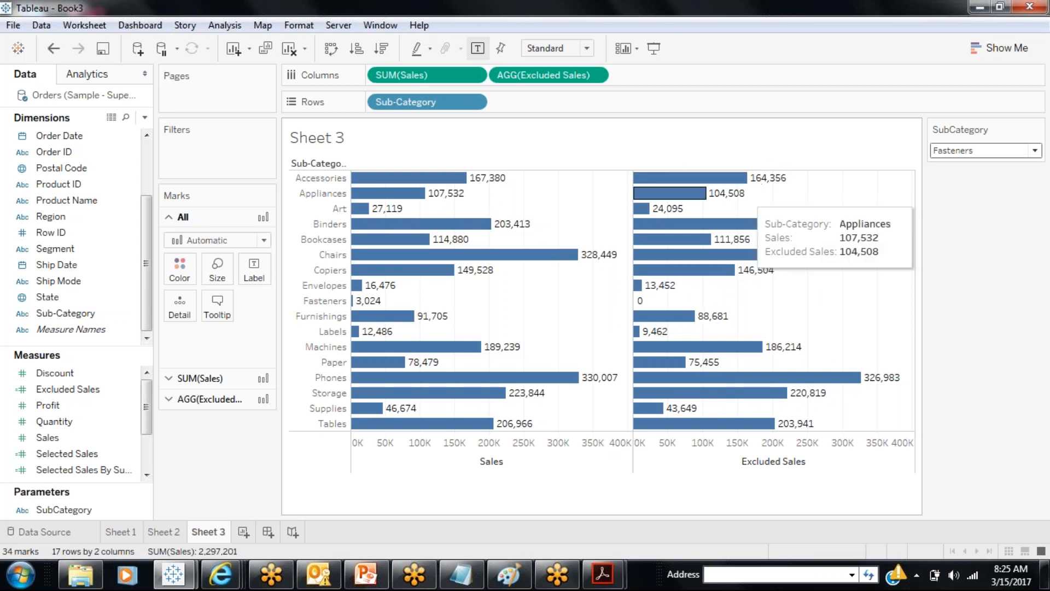
mouse_move(419, 226)
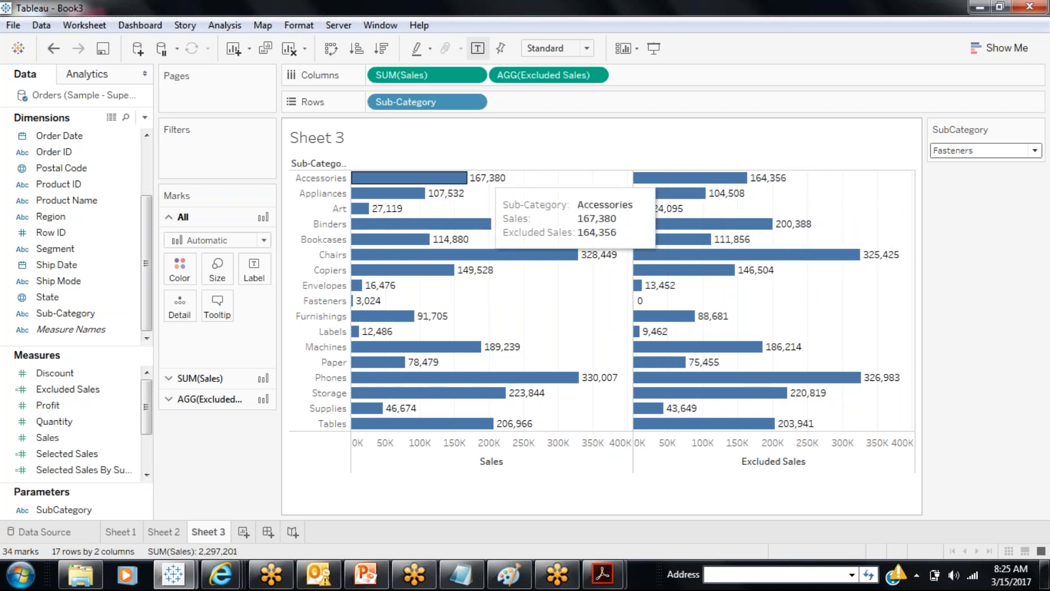
mouse_move(377, 309)
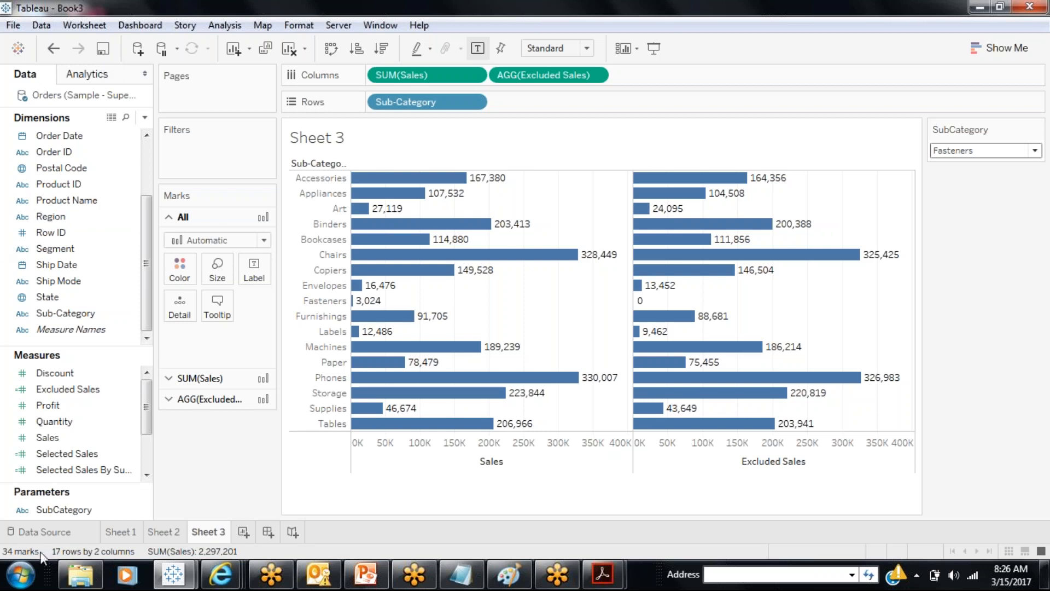
- Open the OrderOfOperations image from the Tableau folder, review where level-of-detail expressions are evaluated, and return to the Book3 workbook in Tableau
click(81, 574)
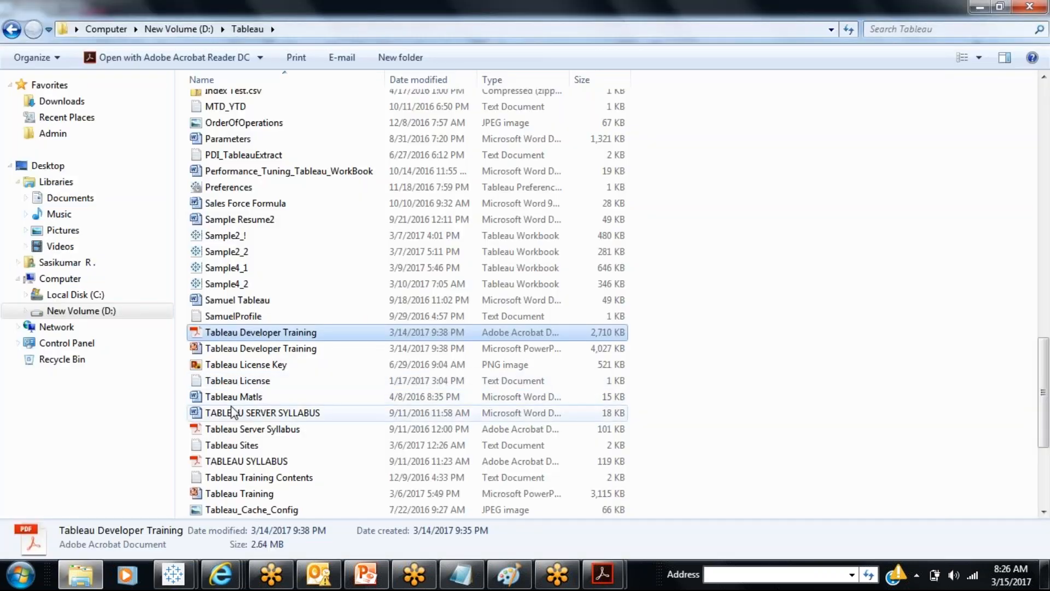
click(286, 122)
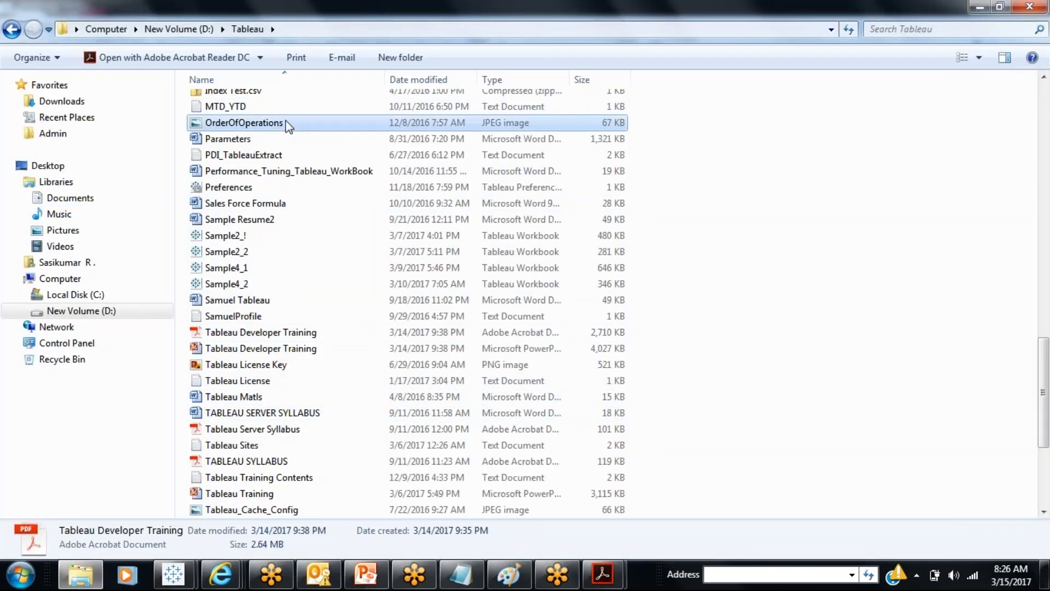
double_click(286, 121)
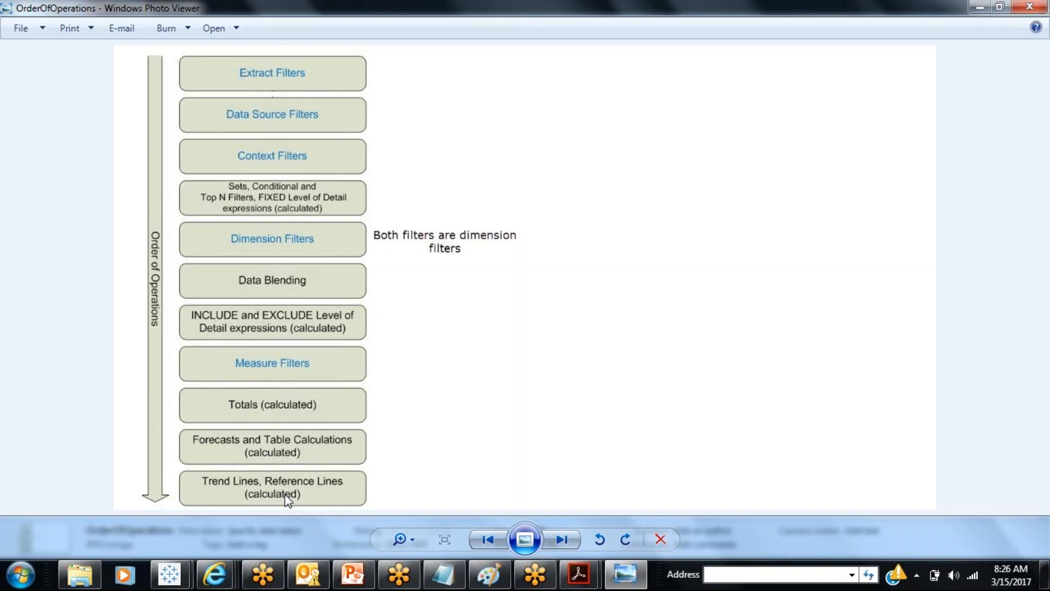
click(983, 7)
mouse_move(171, 583)
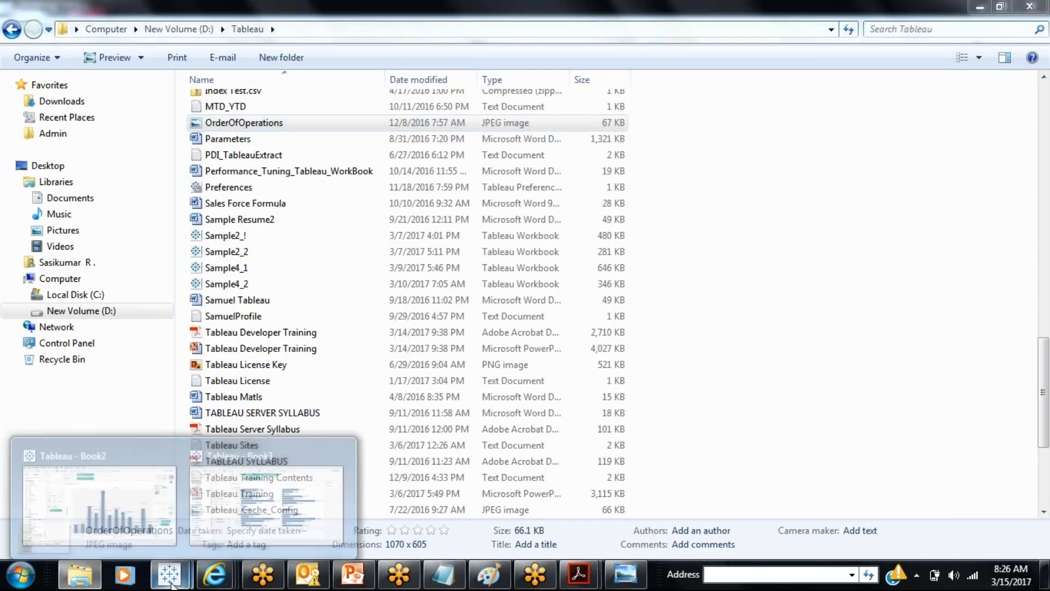
click(253, 507)
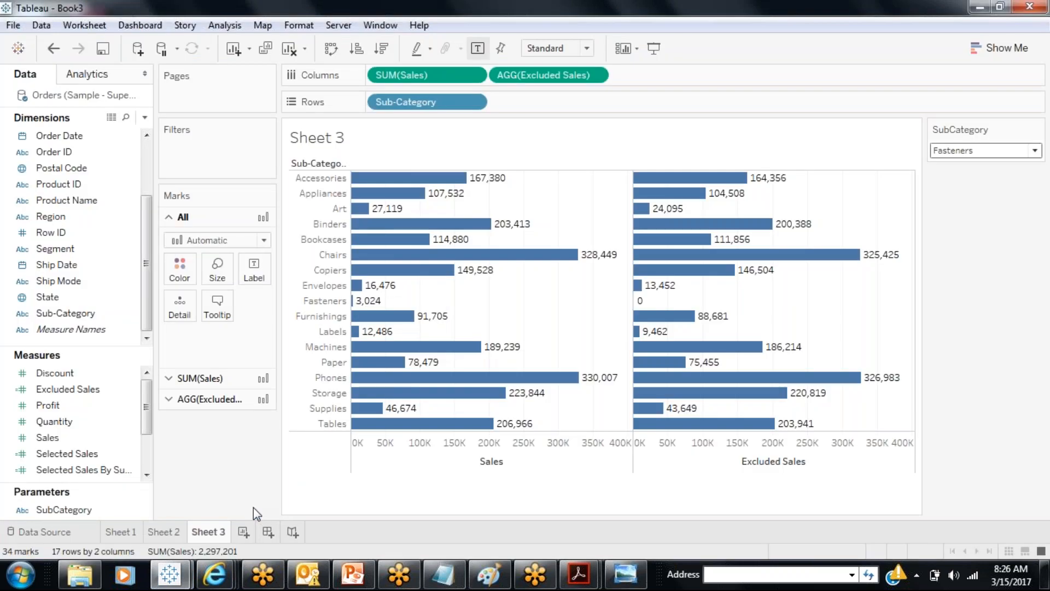
- Create another worksheet and place City and Customer Name in rows
click(244, 536)
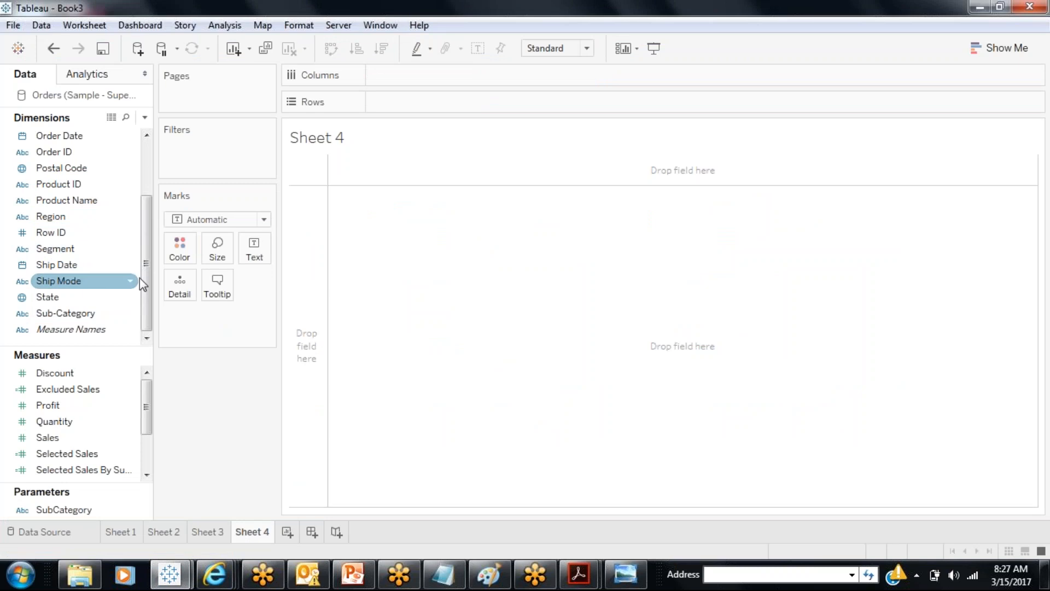
scroll(142, 280, up, 2)
mouse_move(55, 151)
mouse_down()
mouse_move(436, 111)
mouse_move(378, 102)
mouse_up()
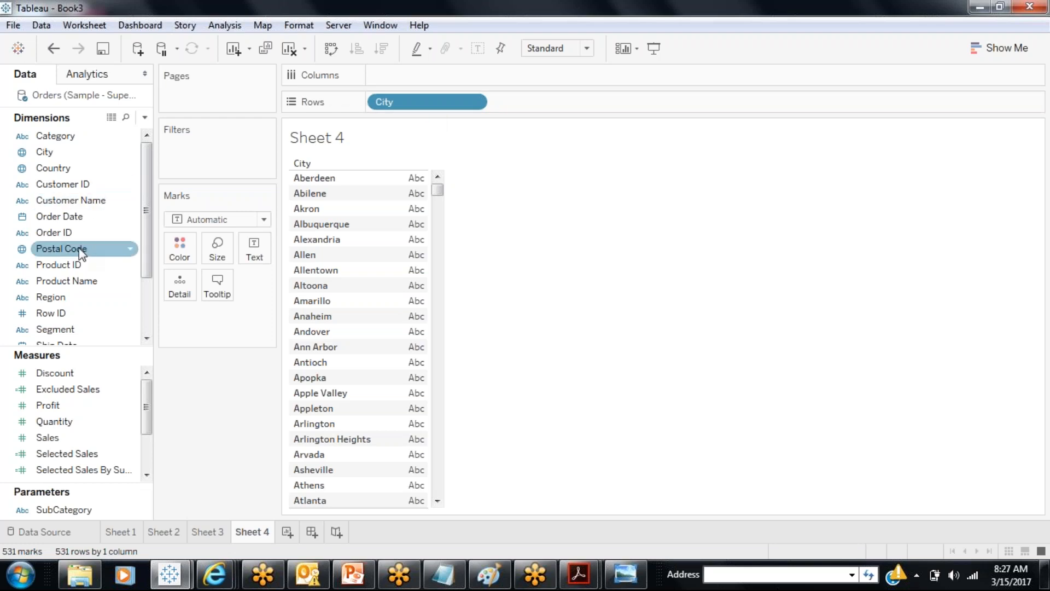
click(74, 204)
mouse_move(74, 211)
mouse_down()
mouse_move(536, 109)
mouse_move(500, 104)
mouse_up()
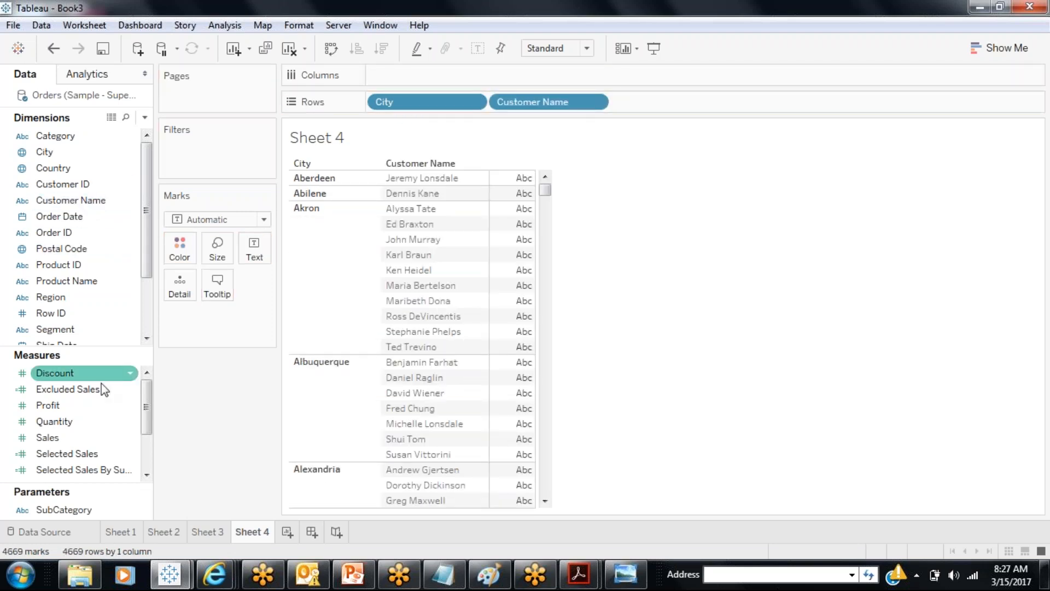
- Add Sales to columns and filter City to New York City only
drag(60, 438, 426, 77)
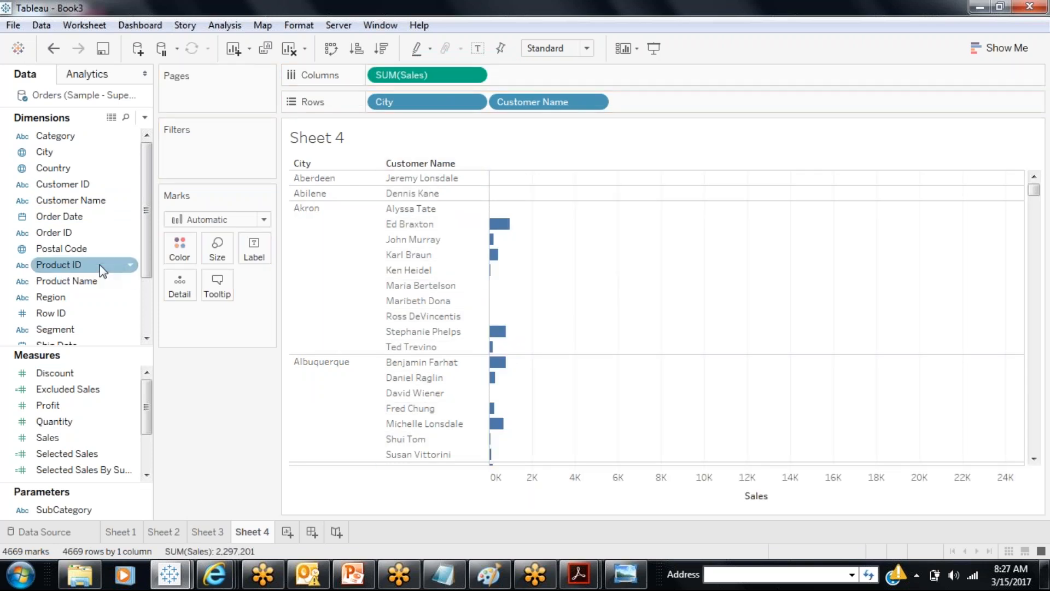
click(55, 153)
drag(59, 158, 193, 145)
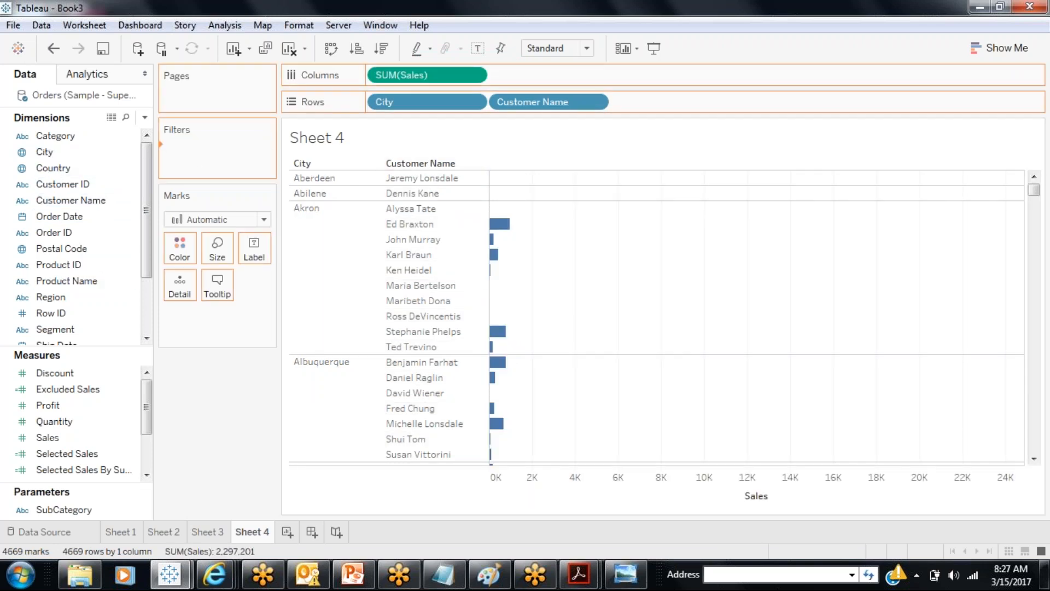
click(460, 331)
drag(672, 191, 663, 262)
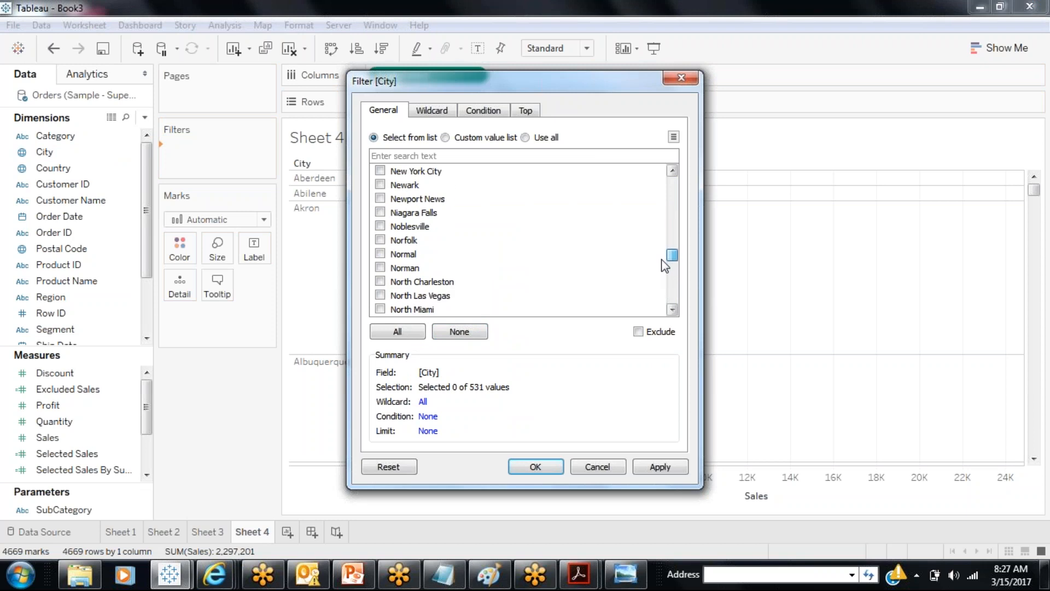
click(380, 171)
click(660, 466)
click(535, 467)
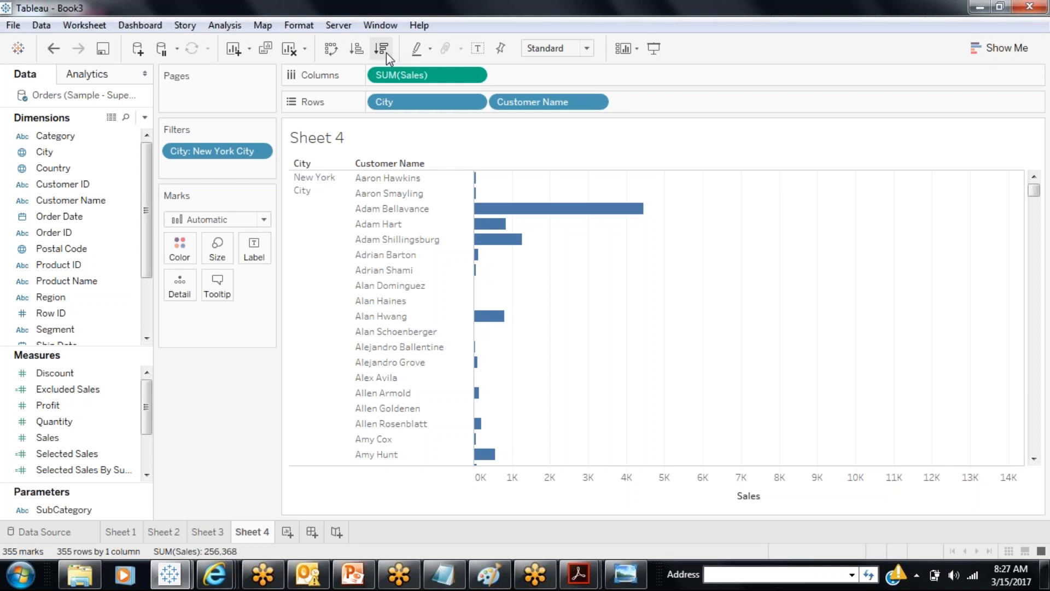
- Sort the customers by Sales in descending order, and check the filter sequence in the OrderOfOperations image before returning to Tableau
click(382, 49)
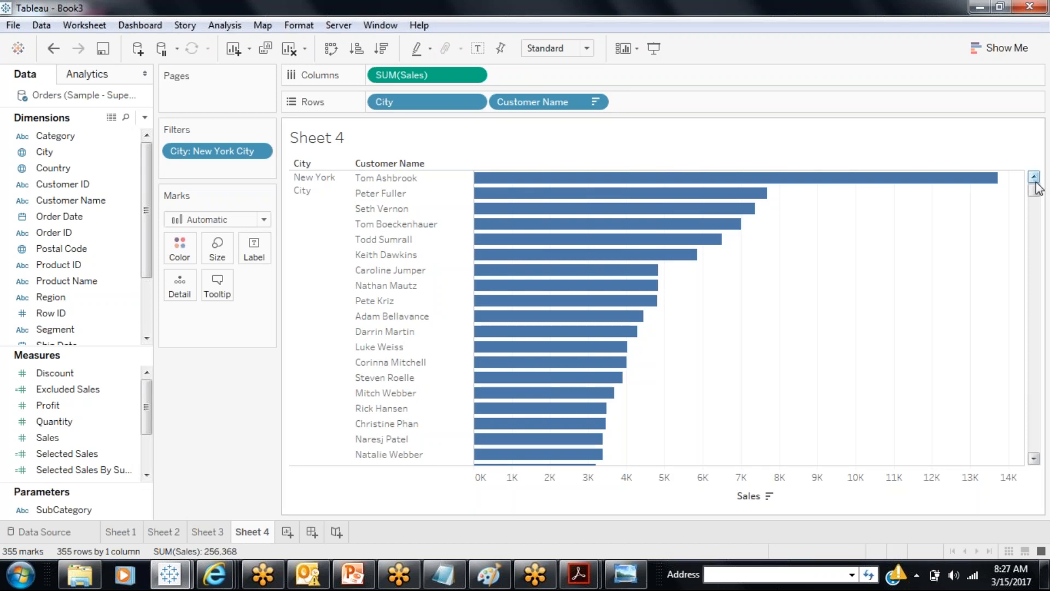
mouse_move(1041, 186)
mouse_down()
mouse_move(1048, 350)
mouse_move(1037, 345)
mouse_move(1031, 172)
mouse_up()
click(626, 574)
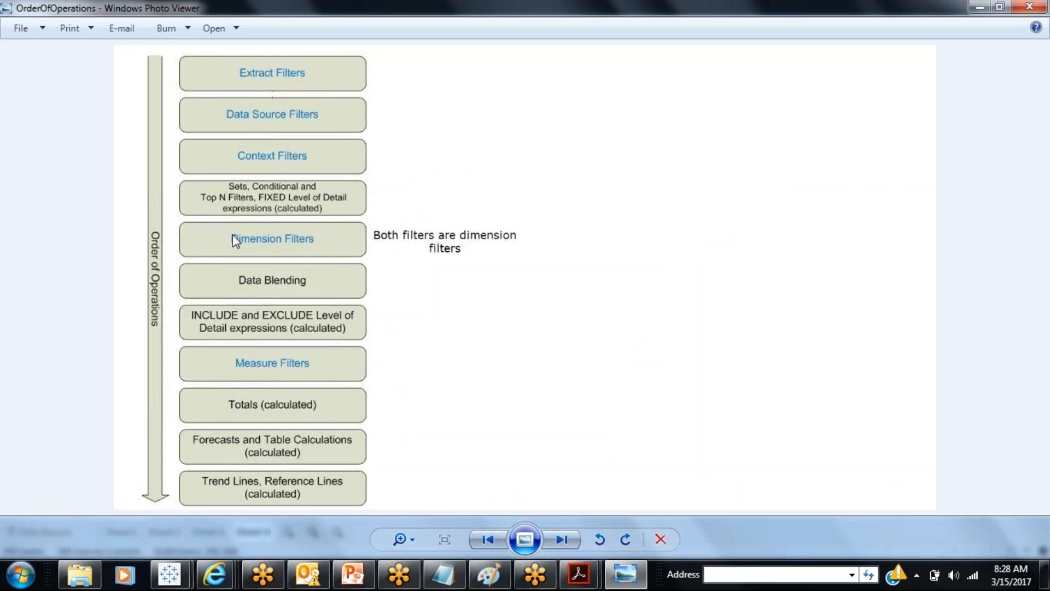
click(980, 7)
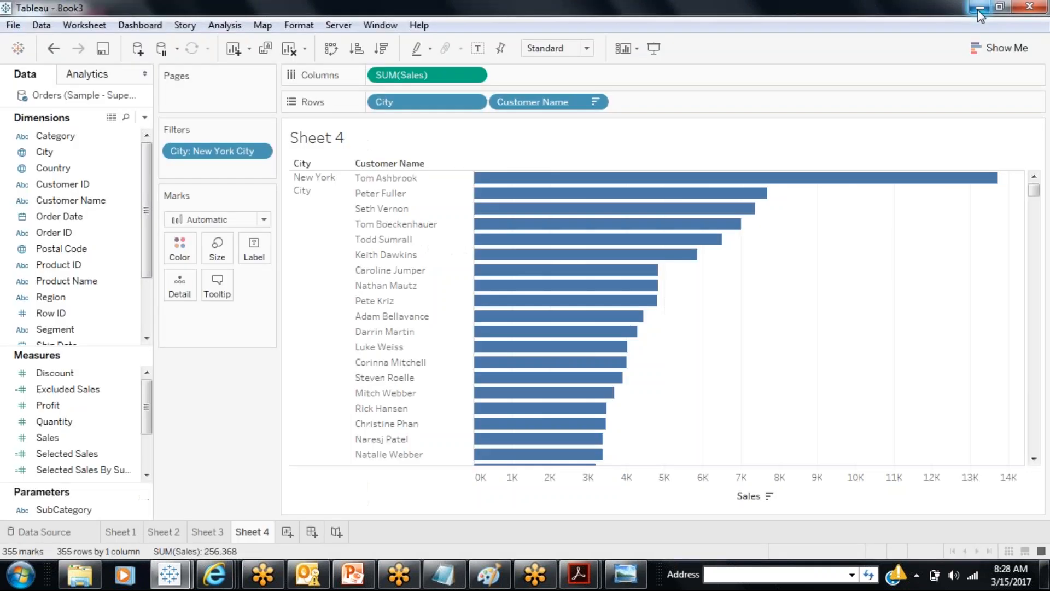
- Filter Customer Name to the top 10 by sum of Sales
click(81, 203)
drag(81, 205, 216, 170)
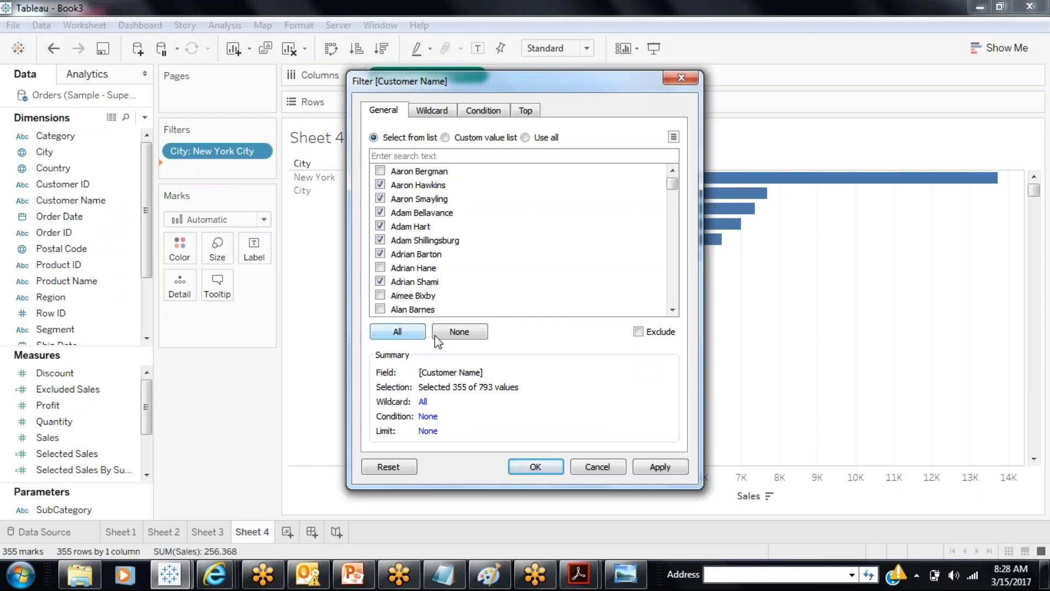
click(527, 111)
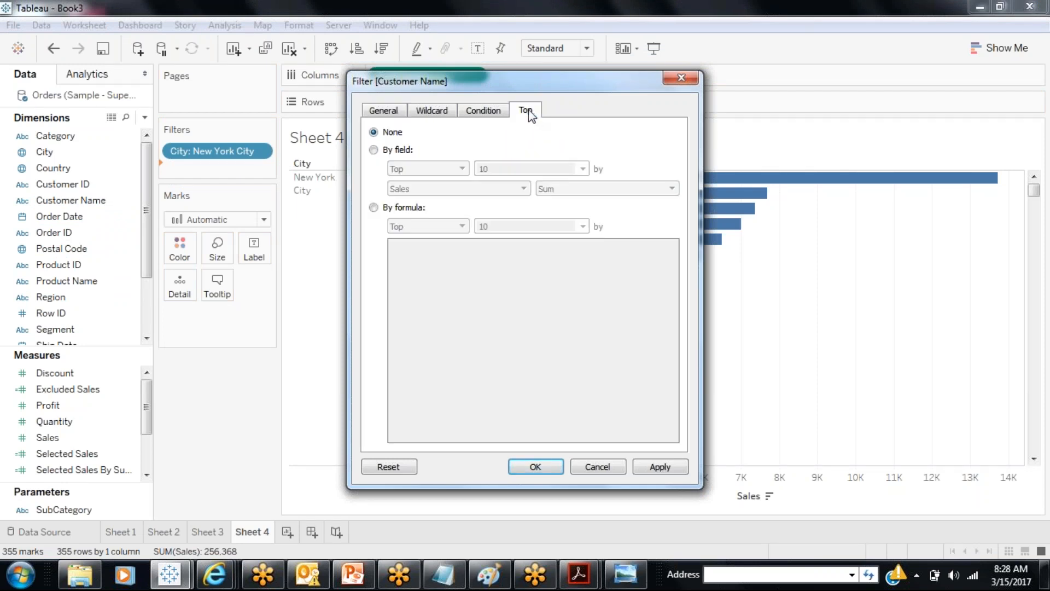
click(409, 111)
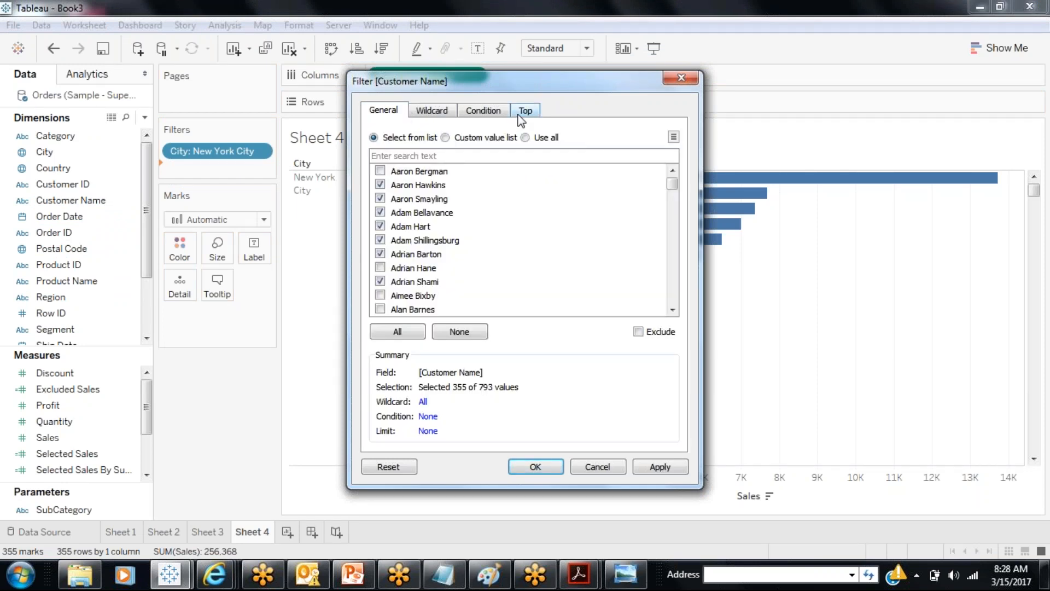
click(520, 113)
click(391, 113)
drag(474, 89, 645, 141)
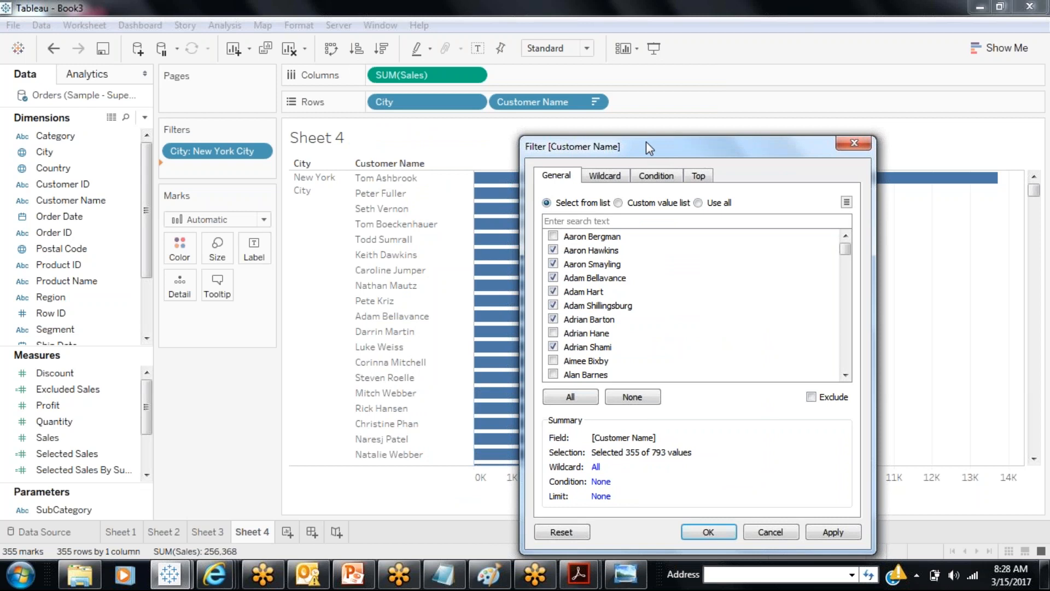
click(708, 179)
click(547, 215)
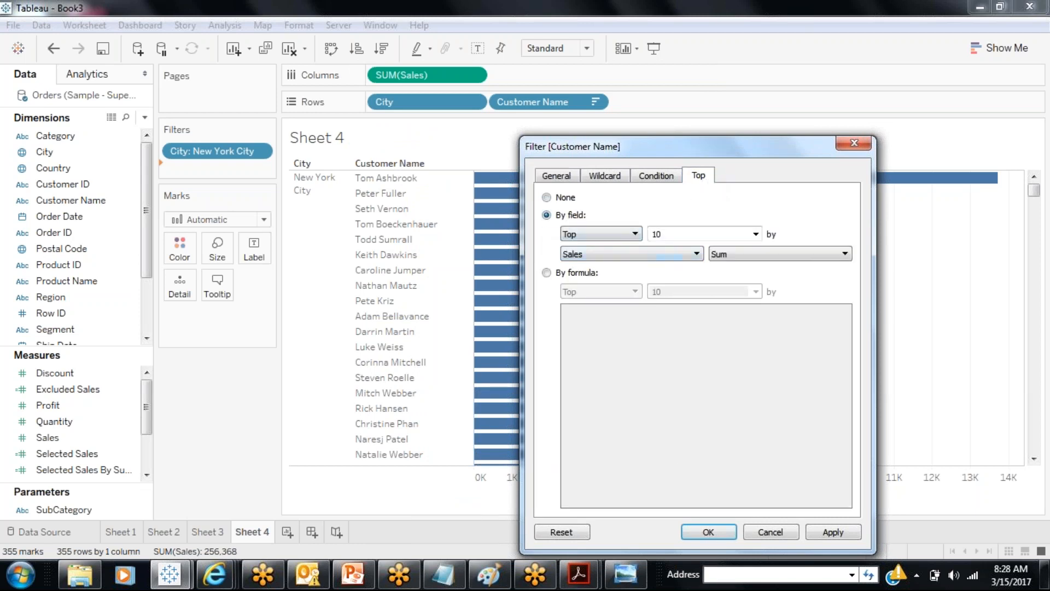
drag(709, 152, 926, 333)
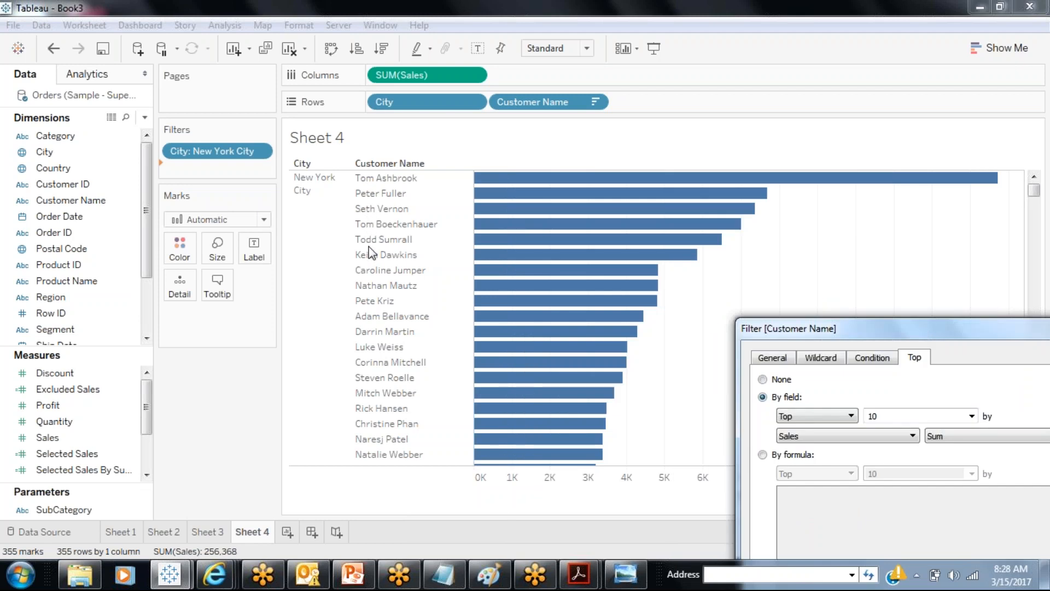
drag(768, 327, 714, 109)
click(993, 497)
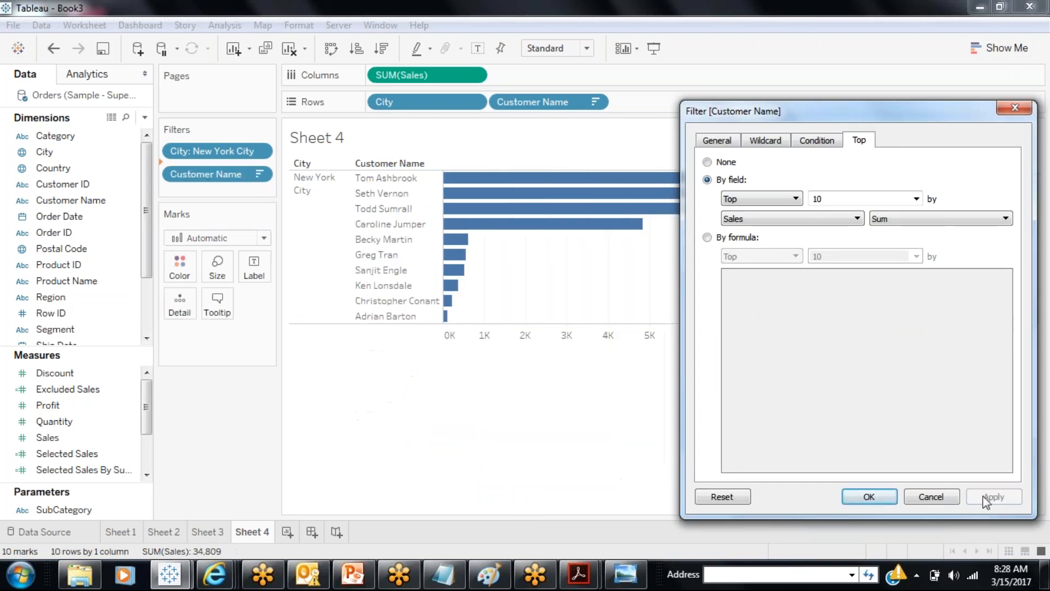
click(869, 497)
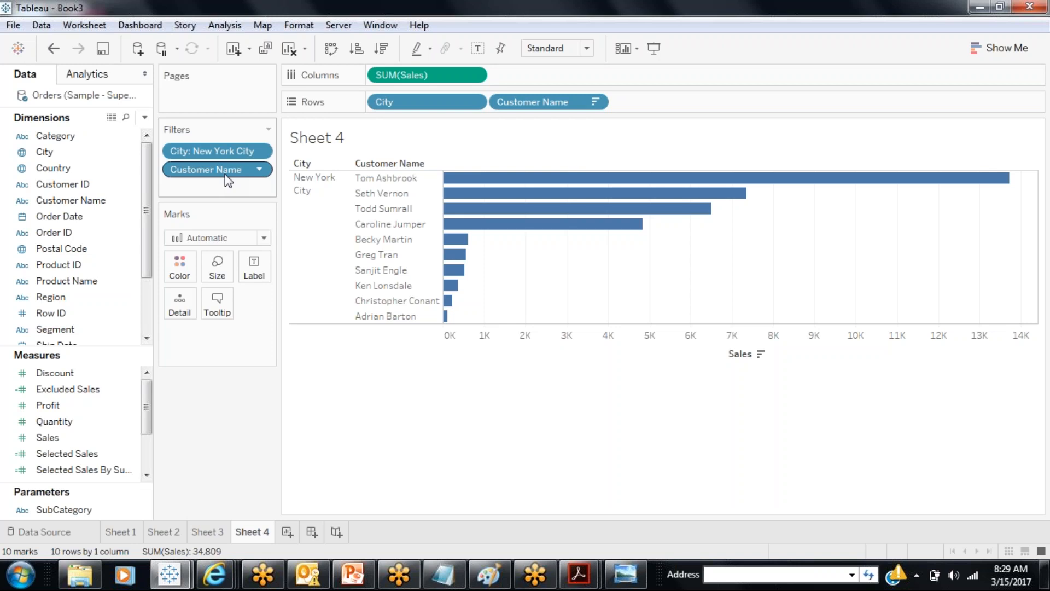
- Review where Top N, dimension and context filters are evaluated in the OrderOfOperations image, and add Tableau's City filter to context
click(624, 580)
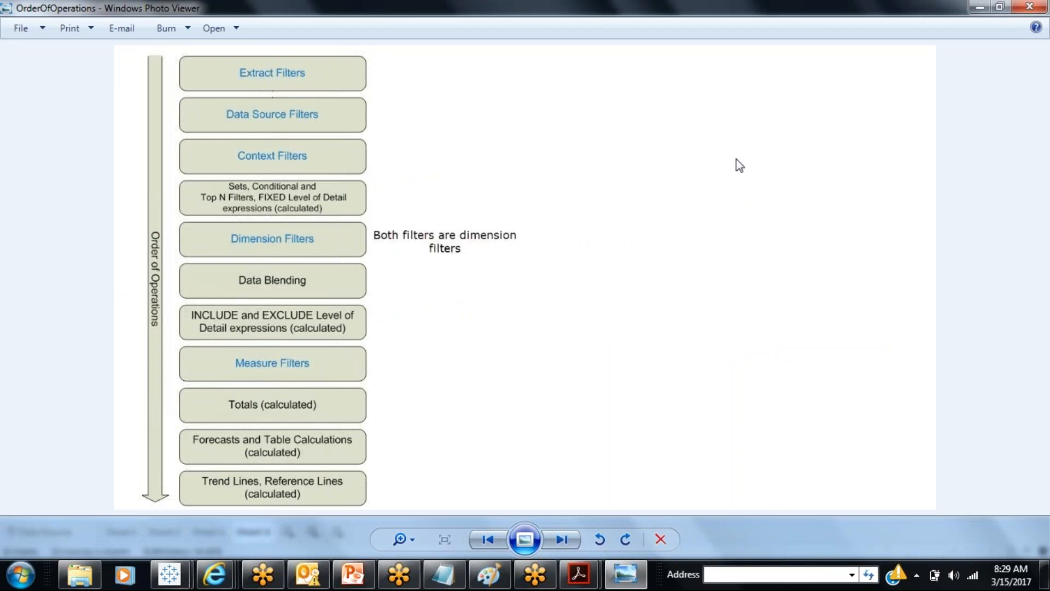
click(978, 9)
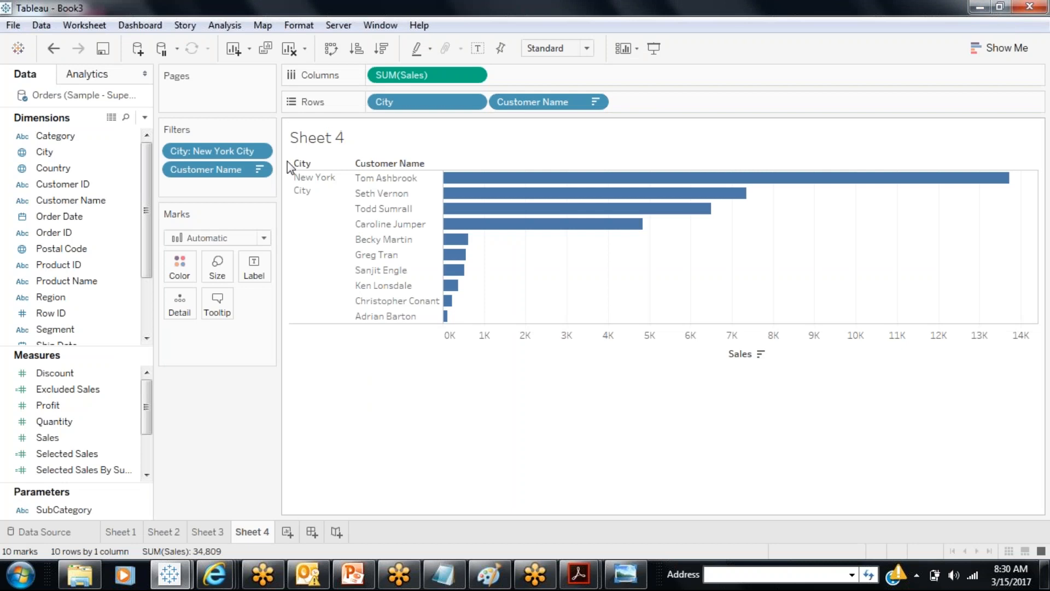
click(641, 579)
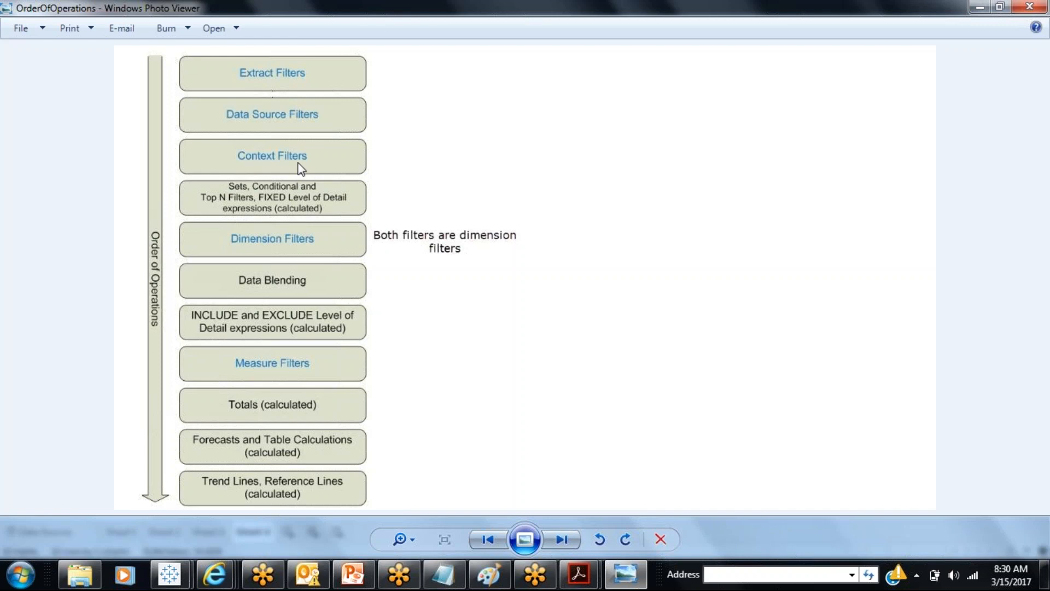
click(624, 574)
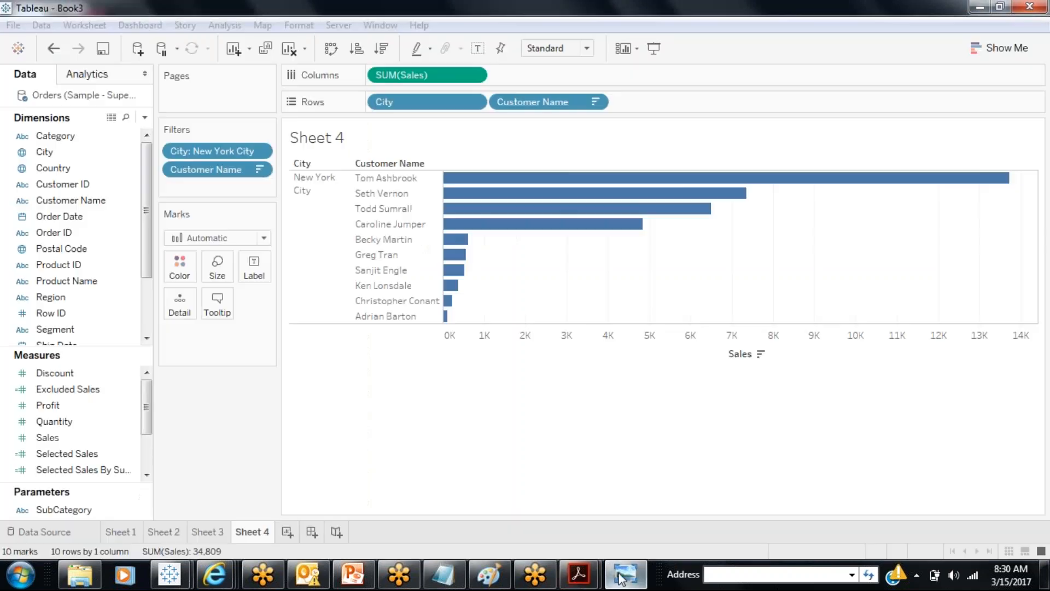
click(260, 152)
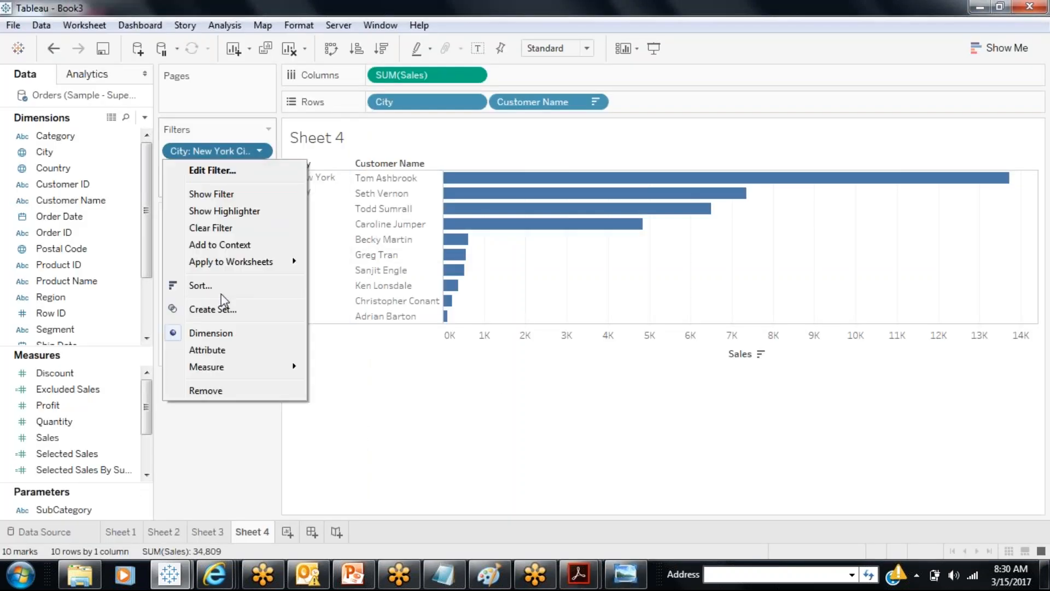
click(222, 245)
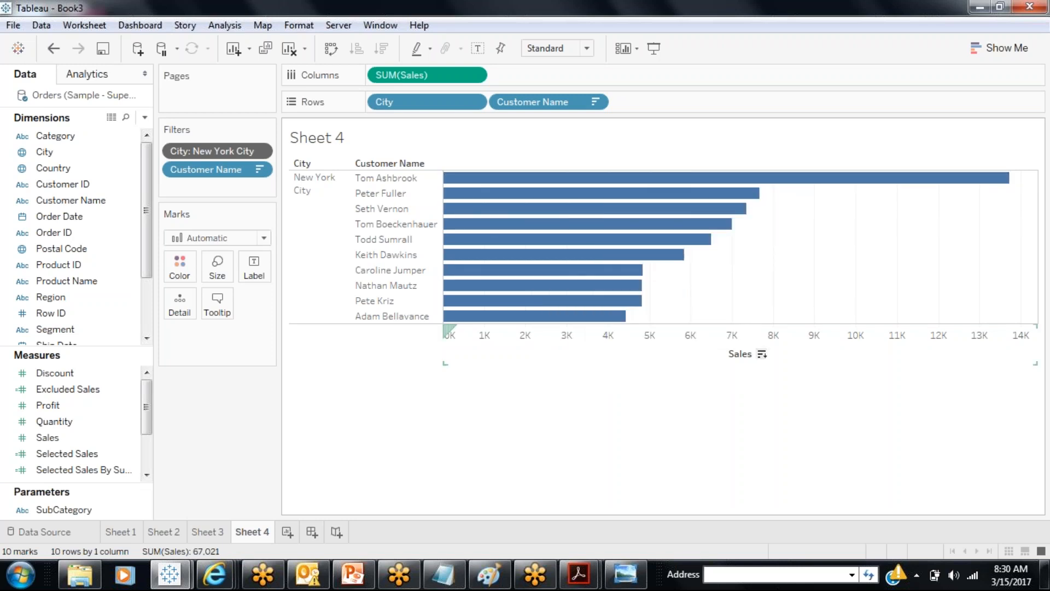
- Change the Customer Name filter to the top 20 by sum of Sales, and recheck the OrderOfOperations image before returning to Tableau
click(259, 170)
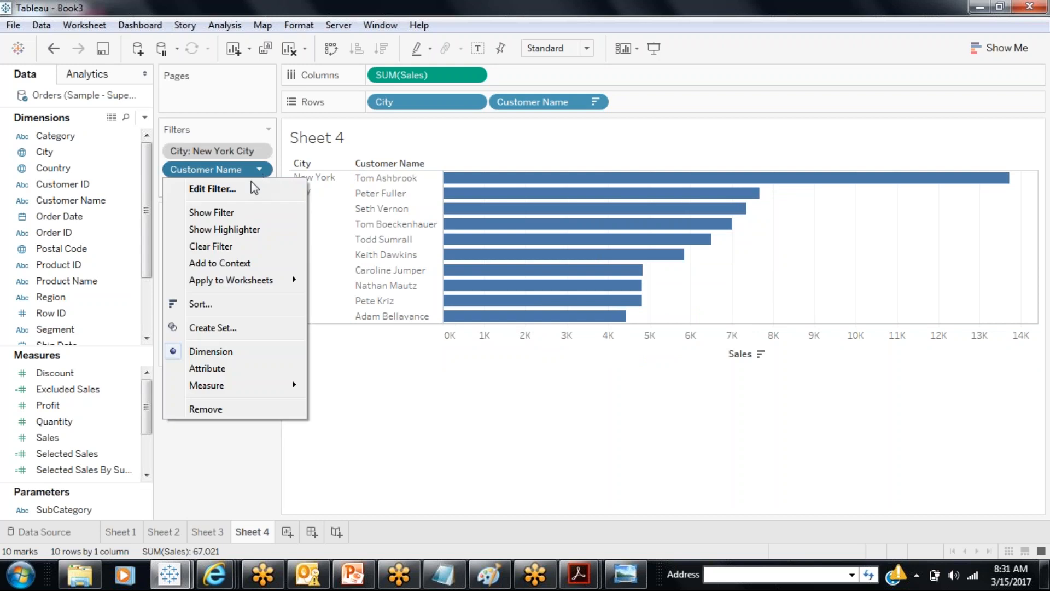
click(251, 183)
click(524, 111)
double_click(491, 167)
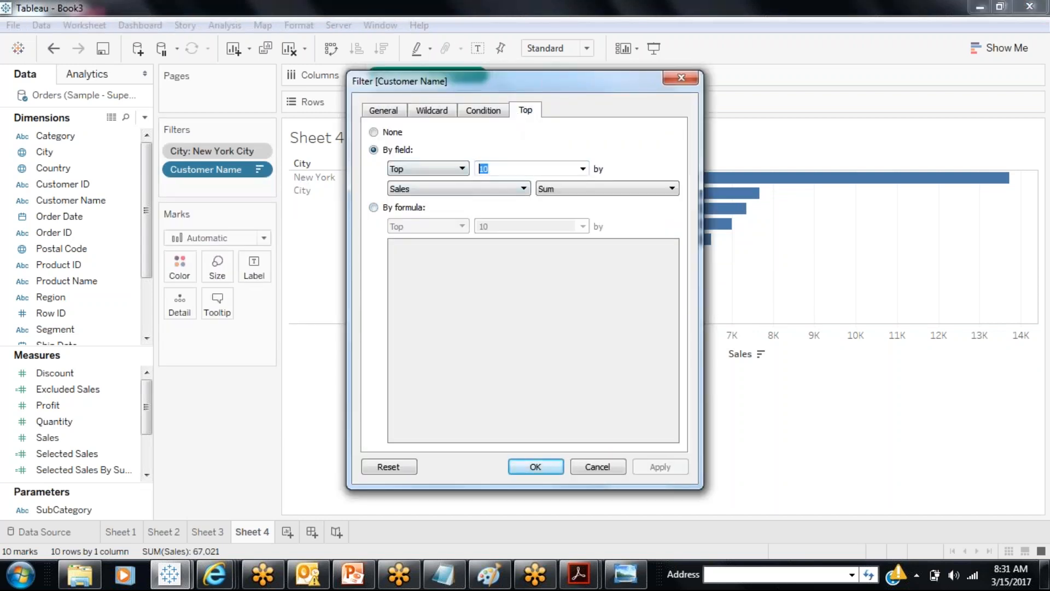
text(20)
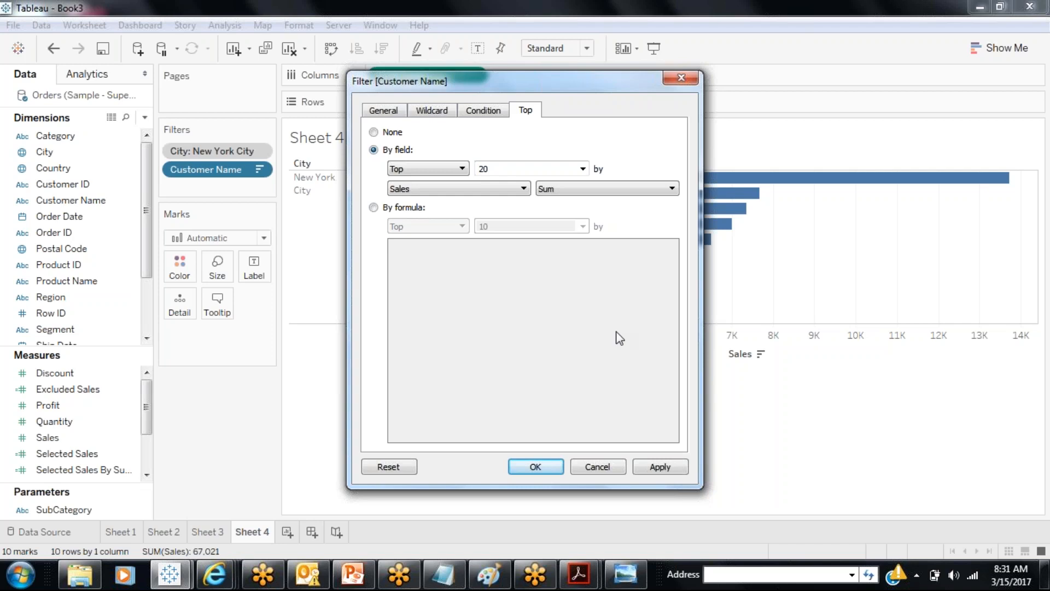
click(661, 466)
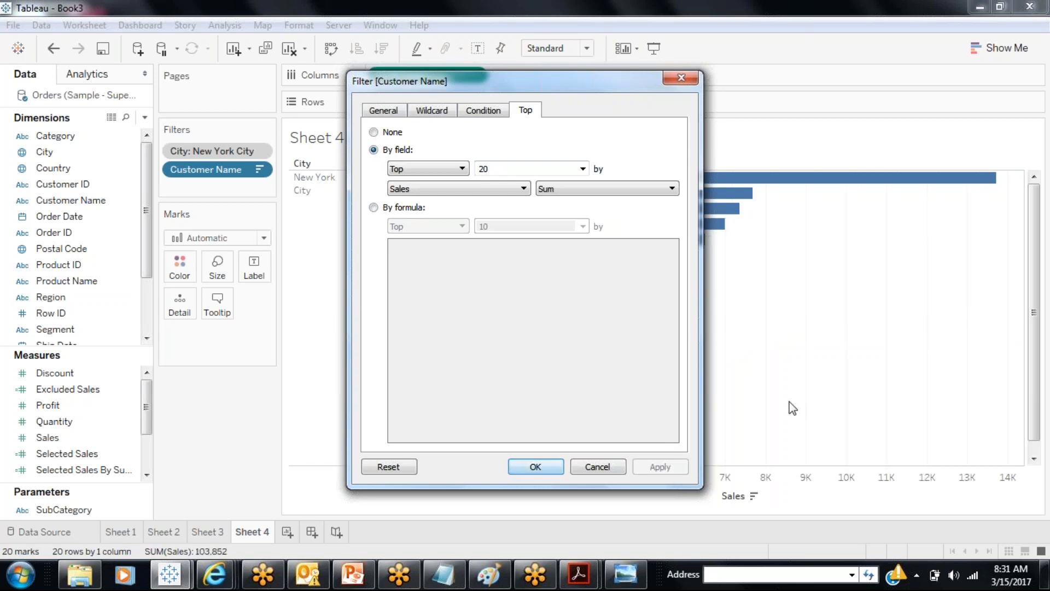
click(535, 467)
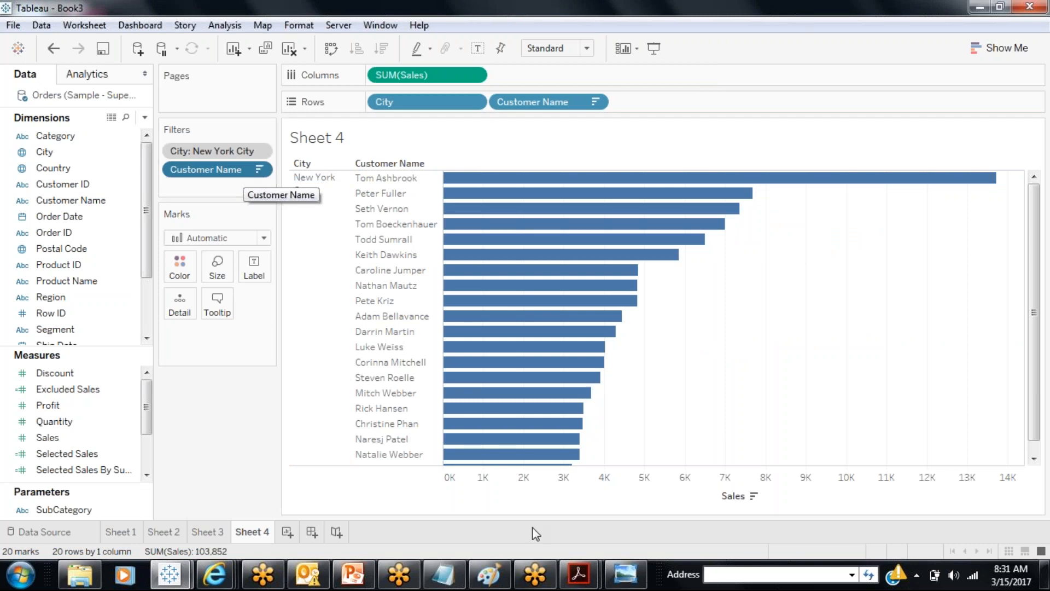
click(639, 581)
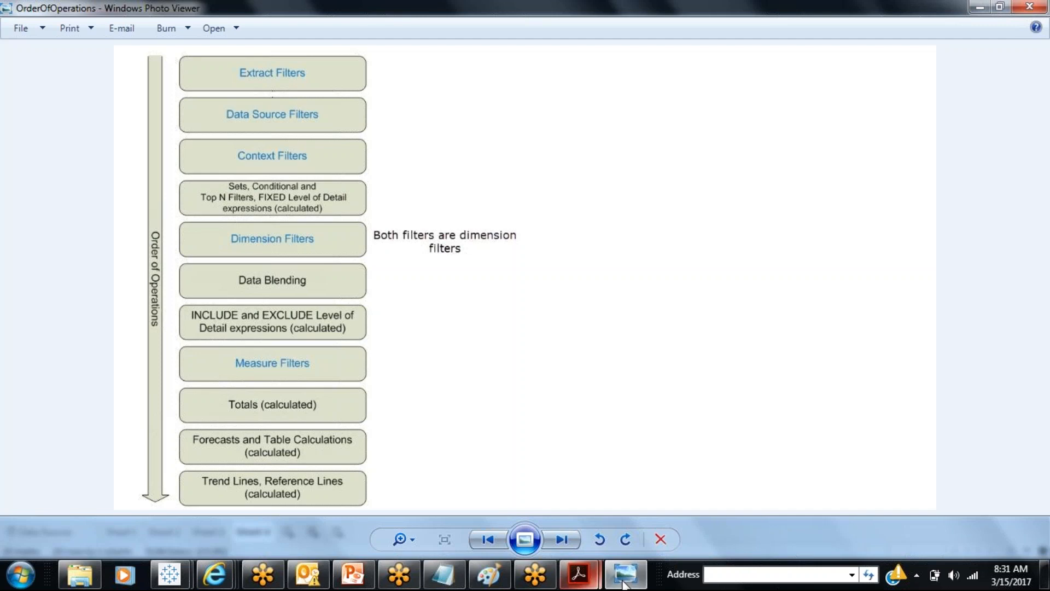
click(626, 576)
- Create another worksheet with Sub-Category in rows and Sales in columns, sorted by Sales in descending order
click(287, 532)
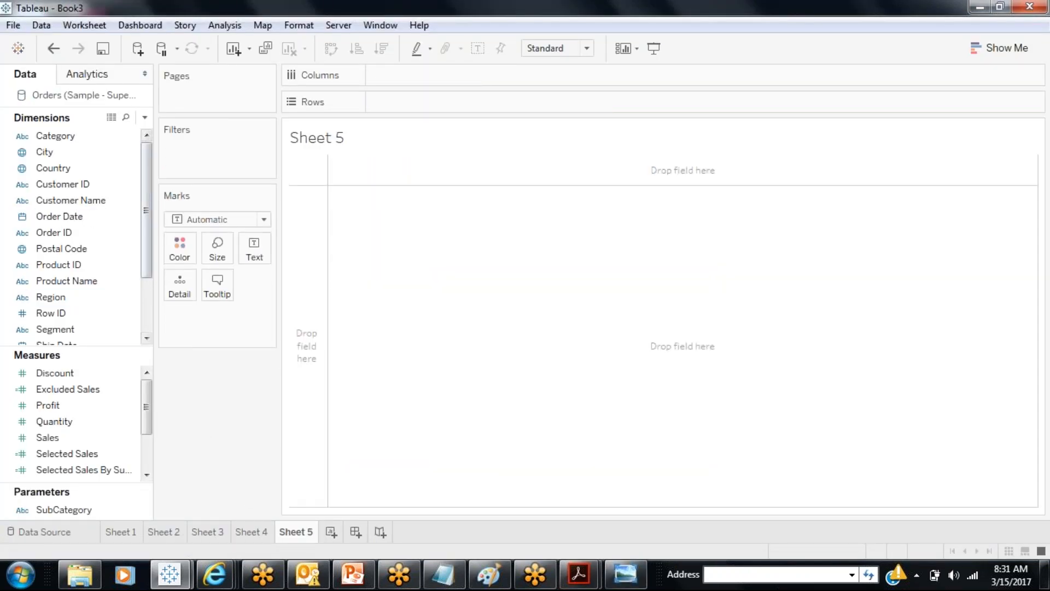
drag(149, 270, 454, 101)
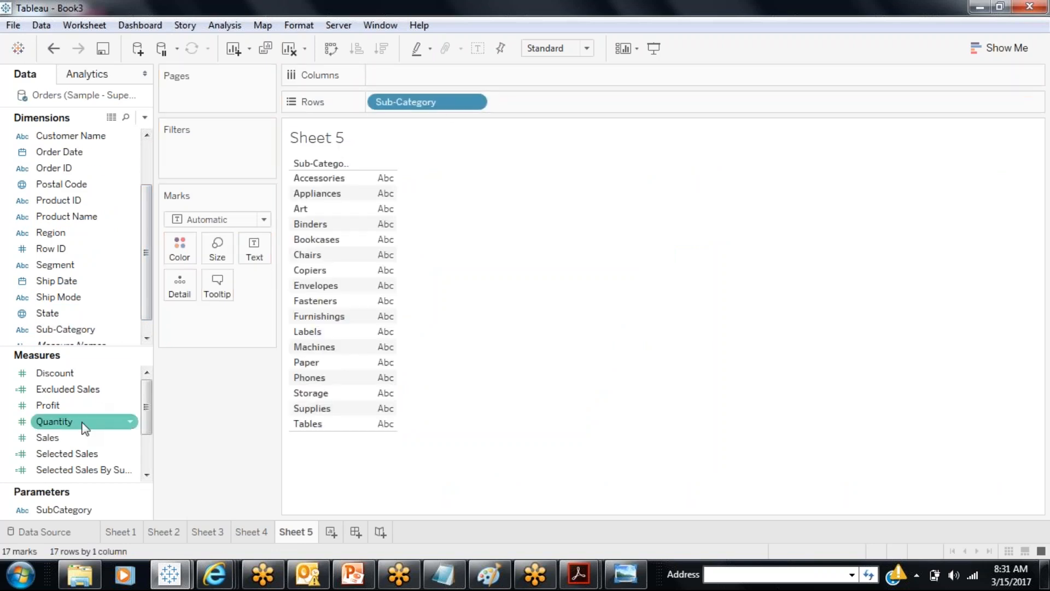
drag(74, 438, 394, 75)
click(382, 49)
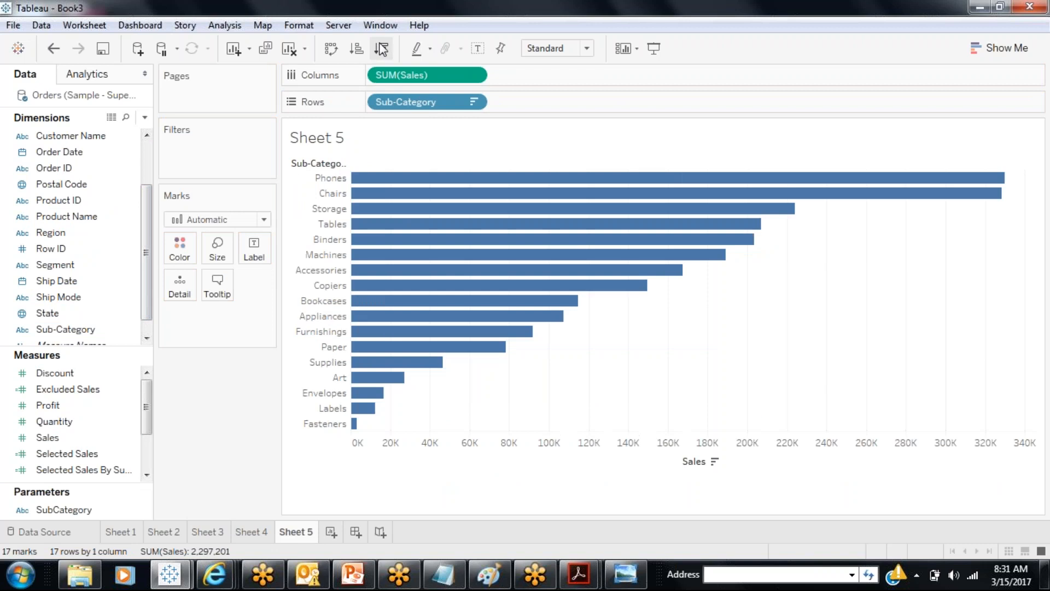
- Apply the Percent of Total quick table calculation to Sales, show the mark labels and inspect the sub-category percentages
click(474, 75)
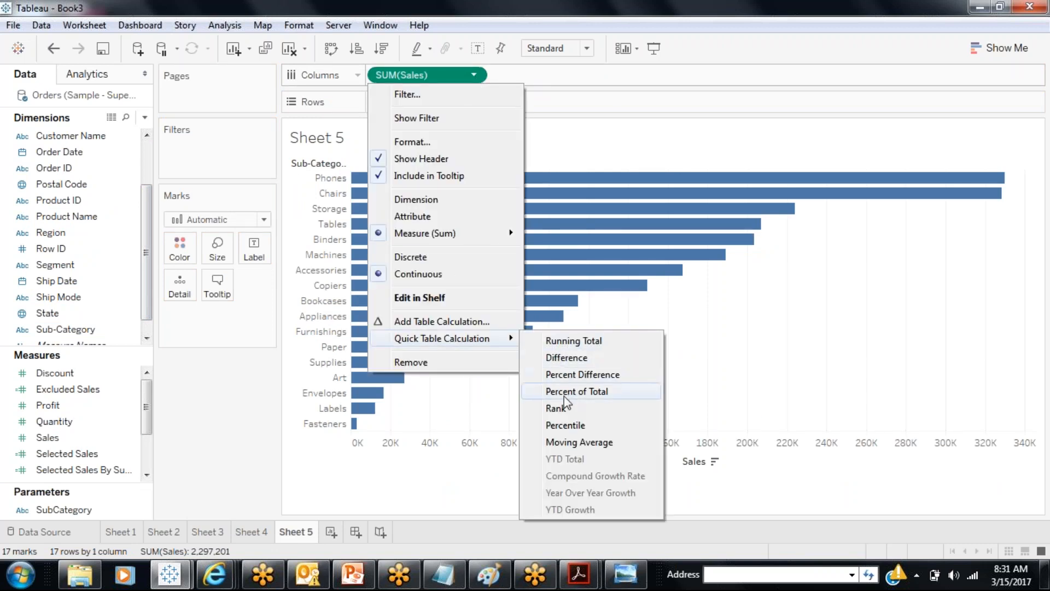
click(563, 396)
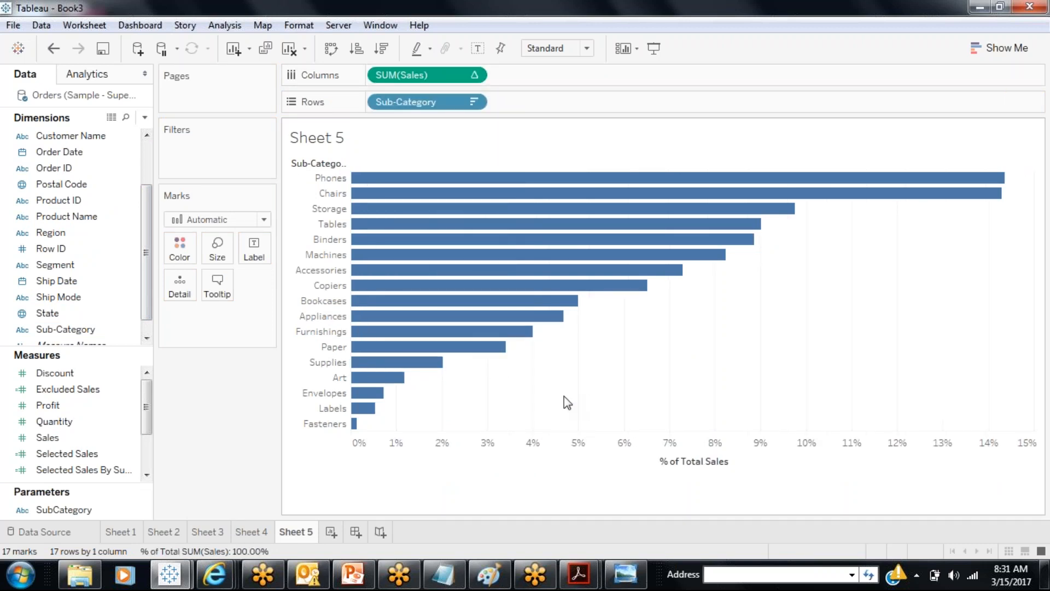
click(477, 49)
mouse_move(814, 182)
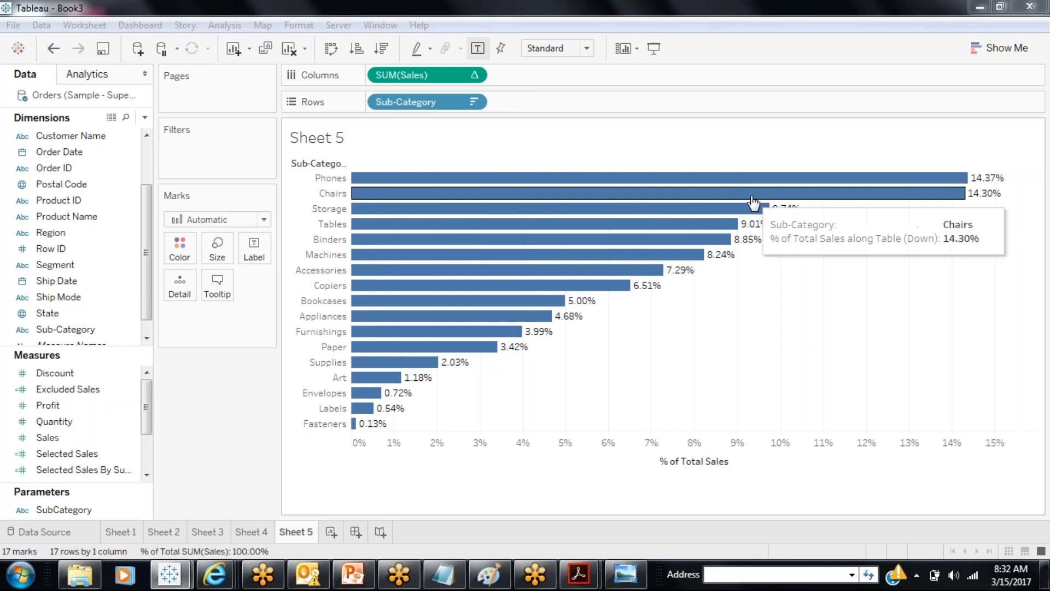
mouse_move(753, 211)
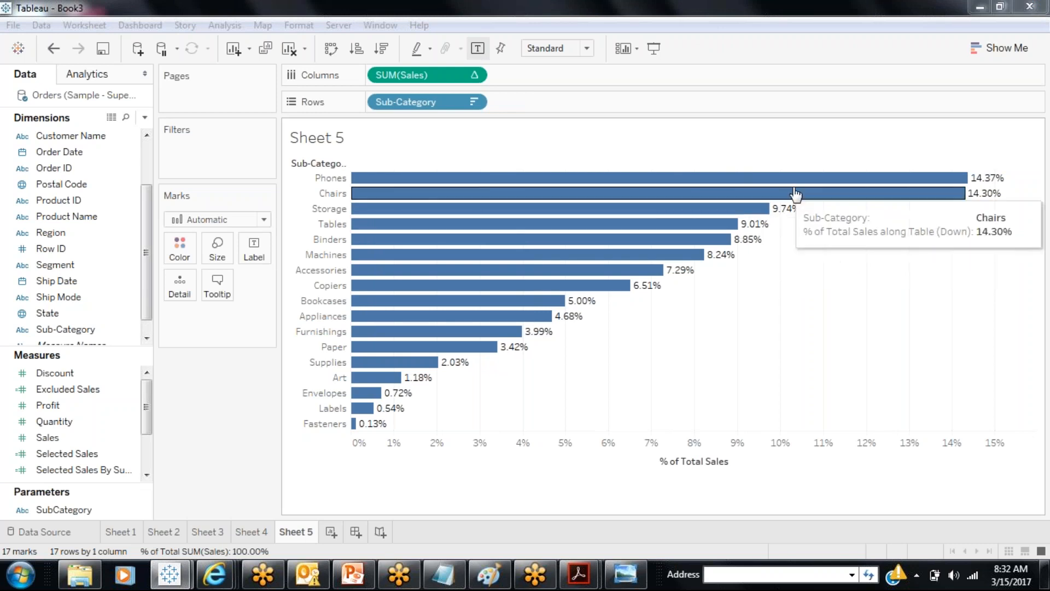
mouse_move(404, 351)
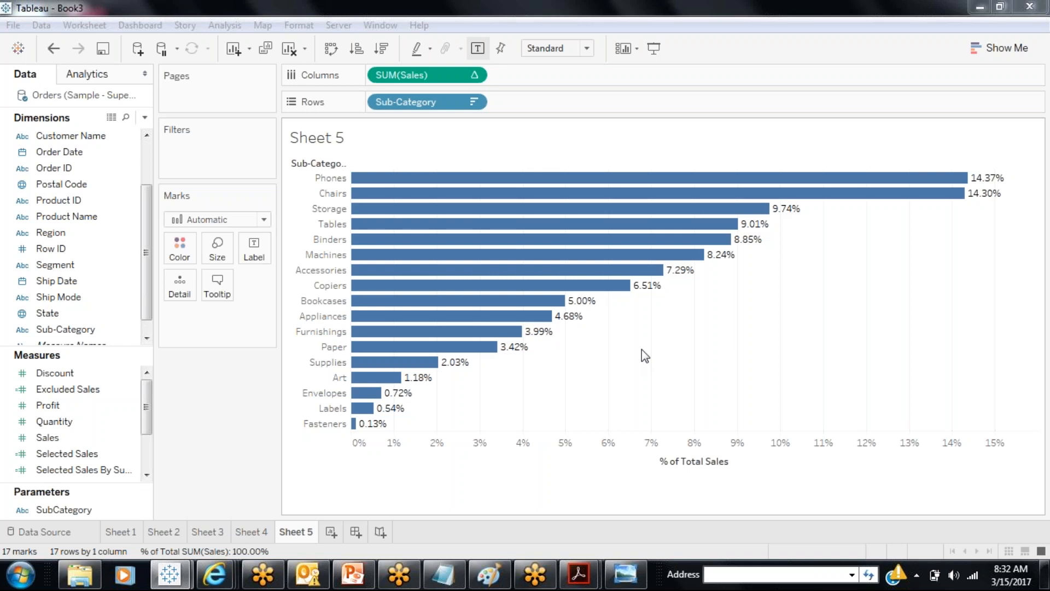
- Add a Sub-Category filter with all values, show its filter control, and exclude Furnishings and Labels
drag(52, 329, 195, 153)
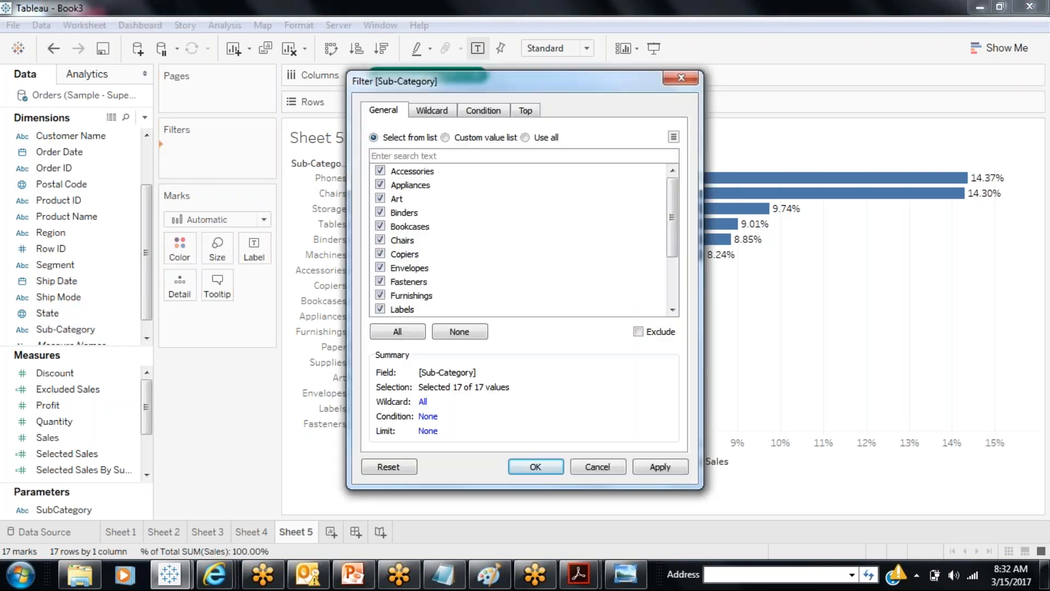
click(524, 468)
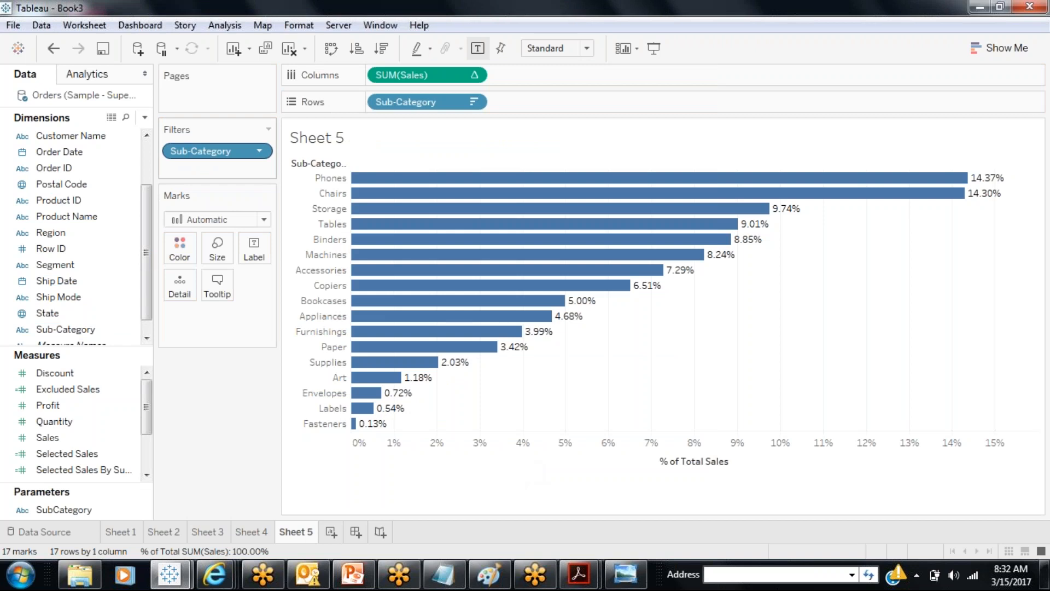
right_click(194, 150)
click(235, 185)
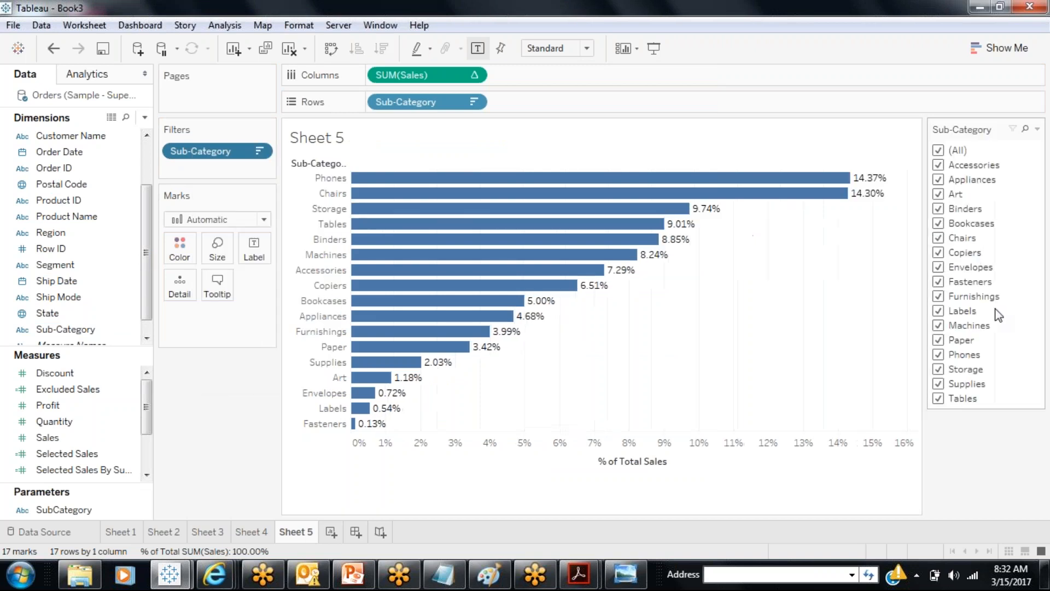
click(938, 297)
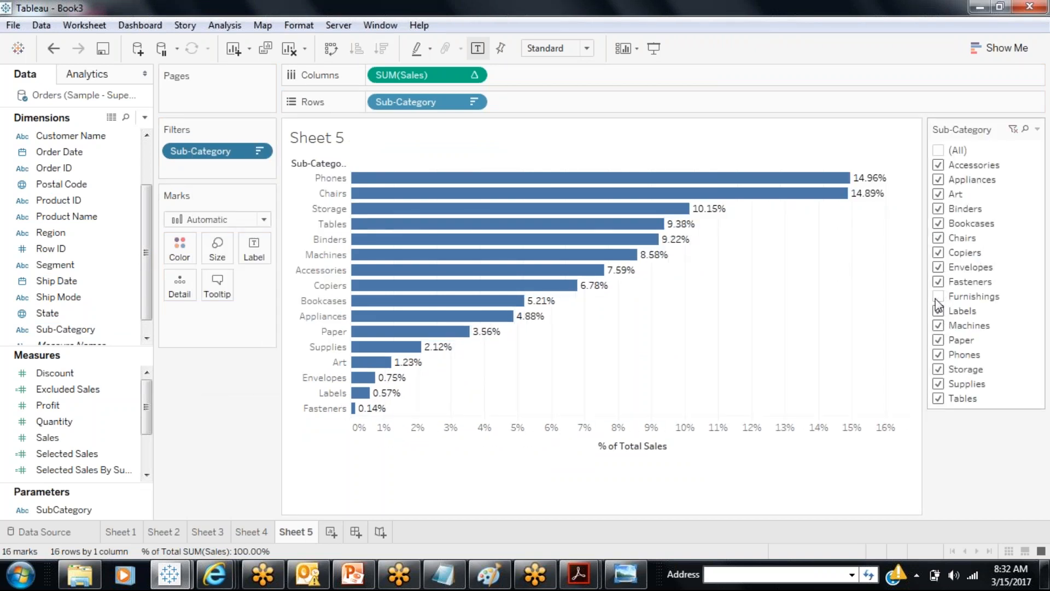
click(938, 311)
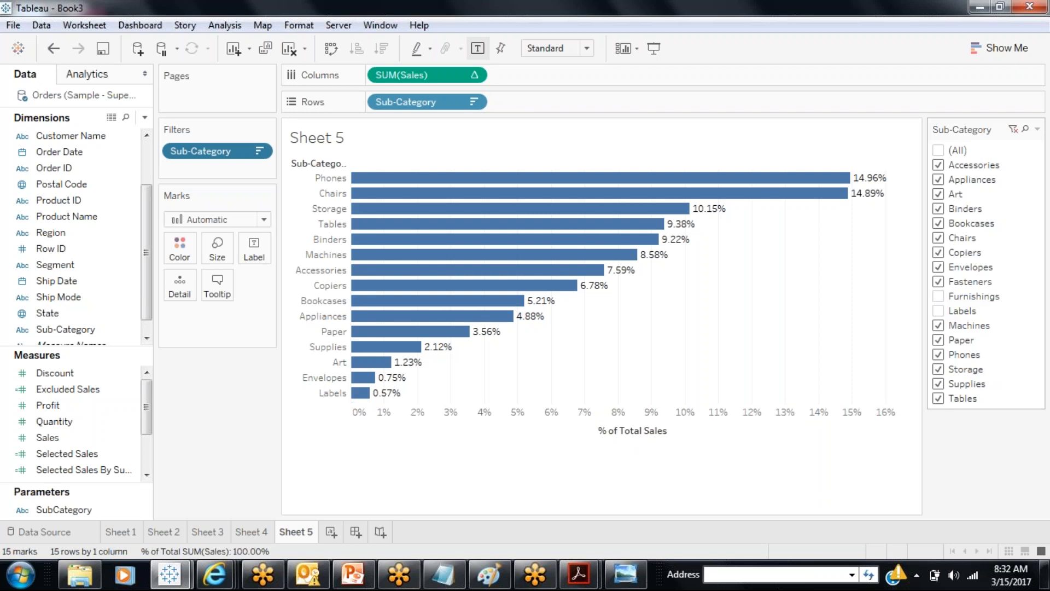
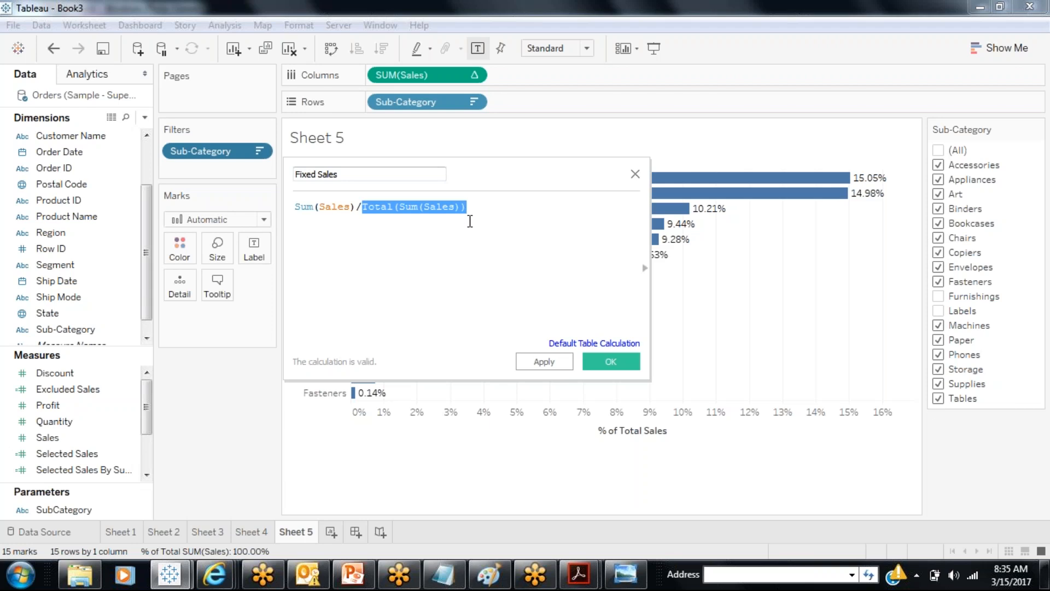
- Replace Total(Sum(Sales)) in the Fixed Sales formula with the level-of-detail expression {FIXED :Sum(Sales)}
key(BackSpace)
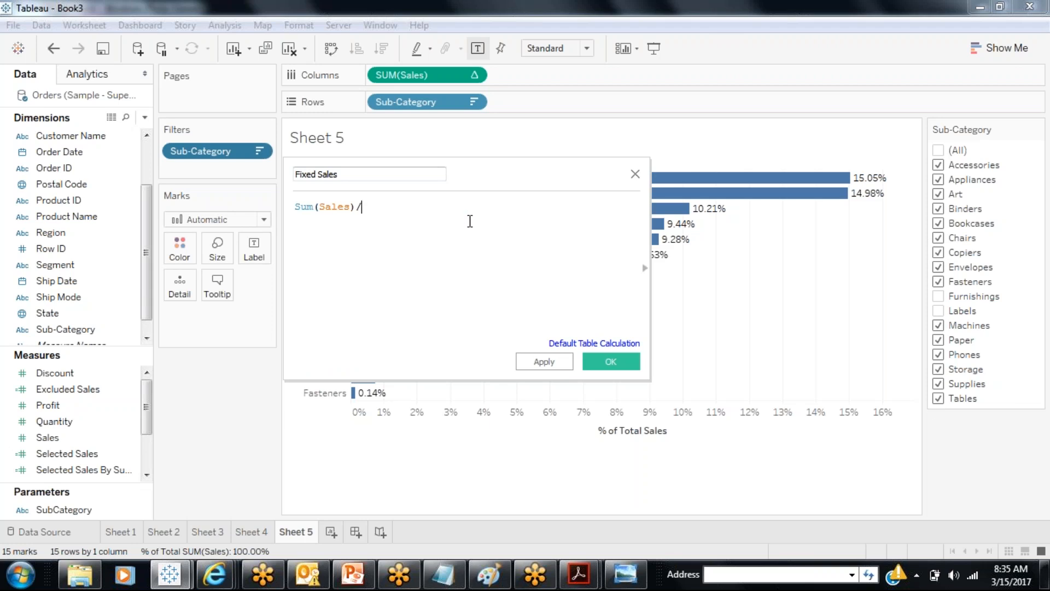
text({)
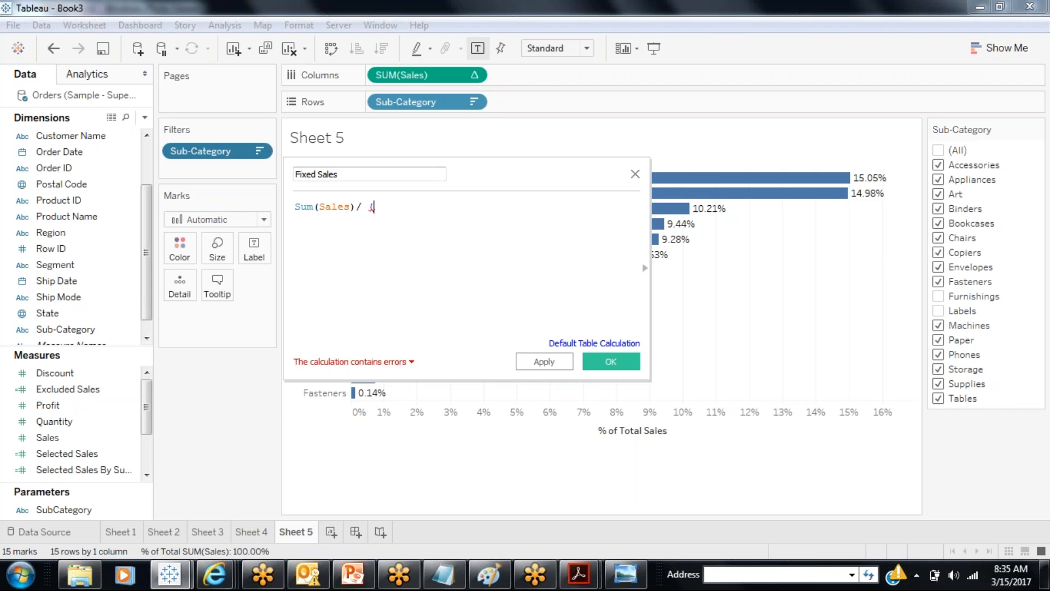
text(})
text(FIXED)
text(:S)
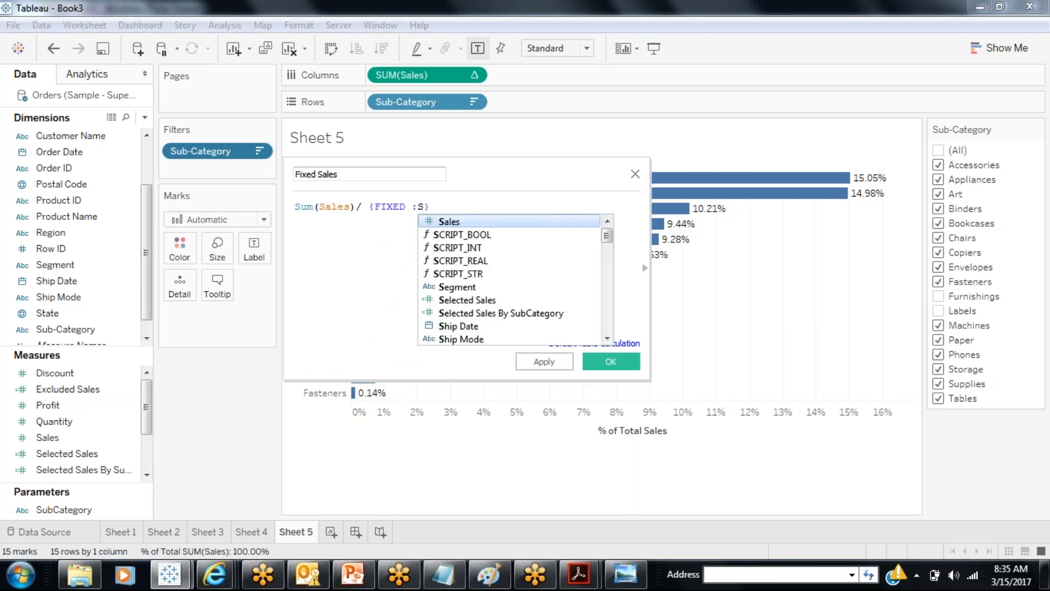
text(um(Sales))
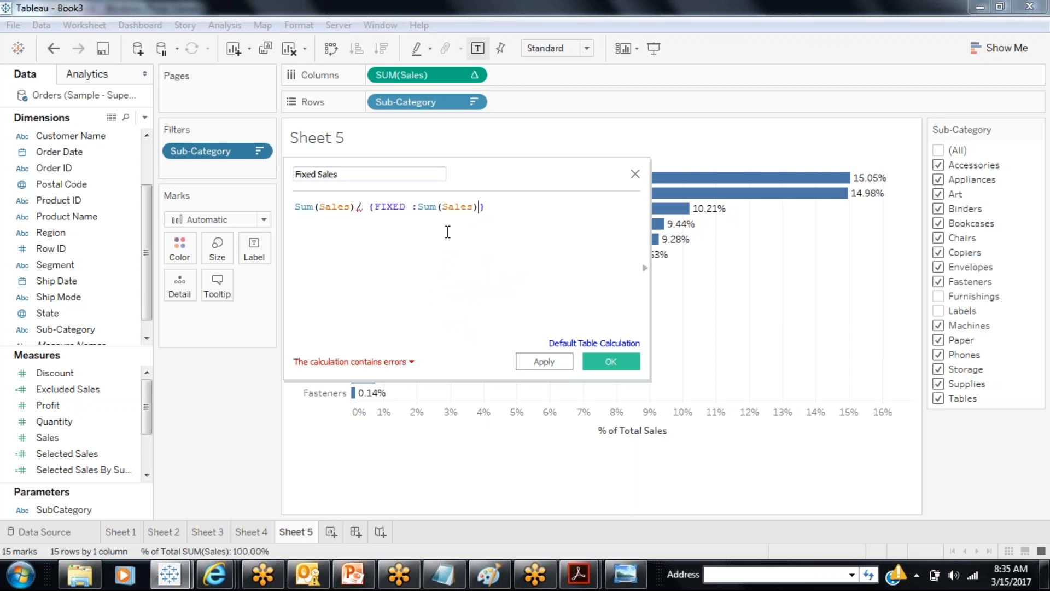
- Wrap the FIXED expression in Sum() so the formula reads Sum(Sales)/ Sum({FIXED :Sum(Sales)}), and save the Fixed Sales field
click(369, 206)
text(Sum()
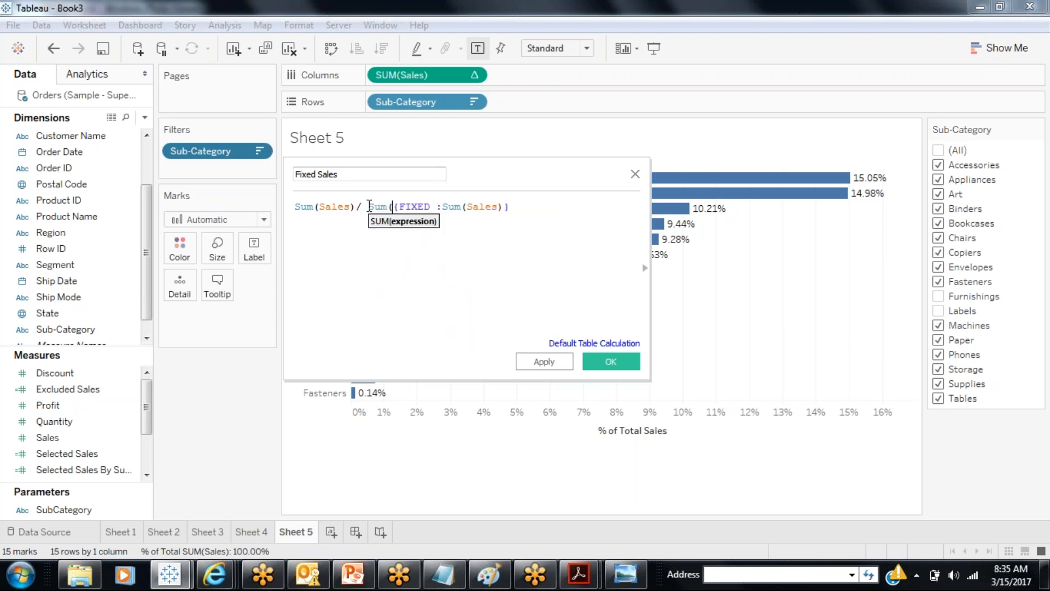
key(End)
text())
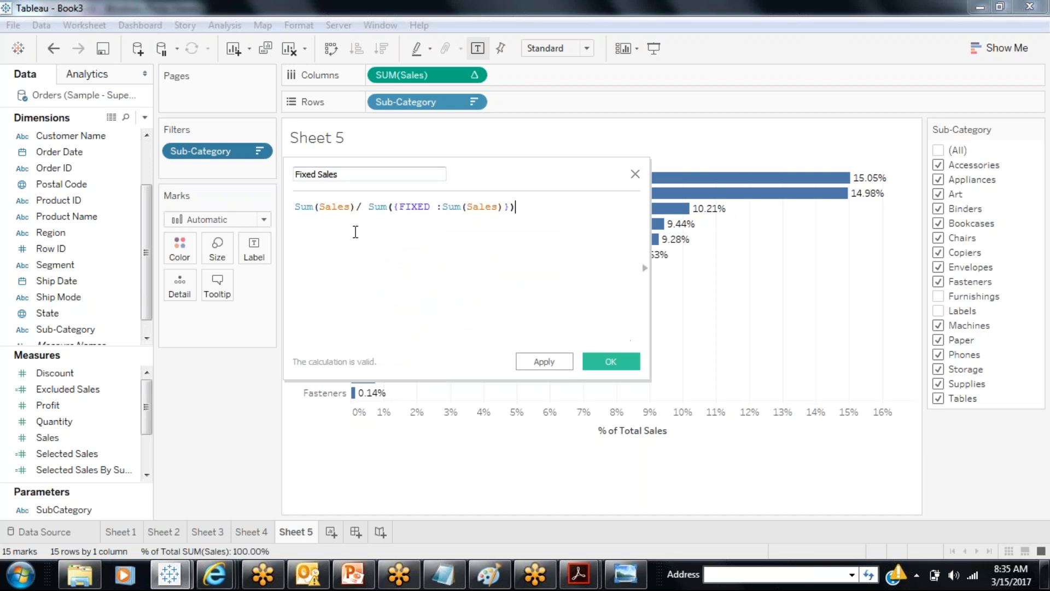
drag(358, 207, 294, 208)
drag(367, 208, 540, 225)
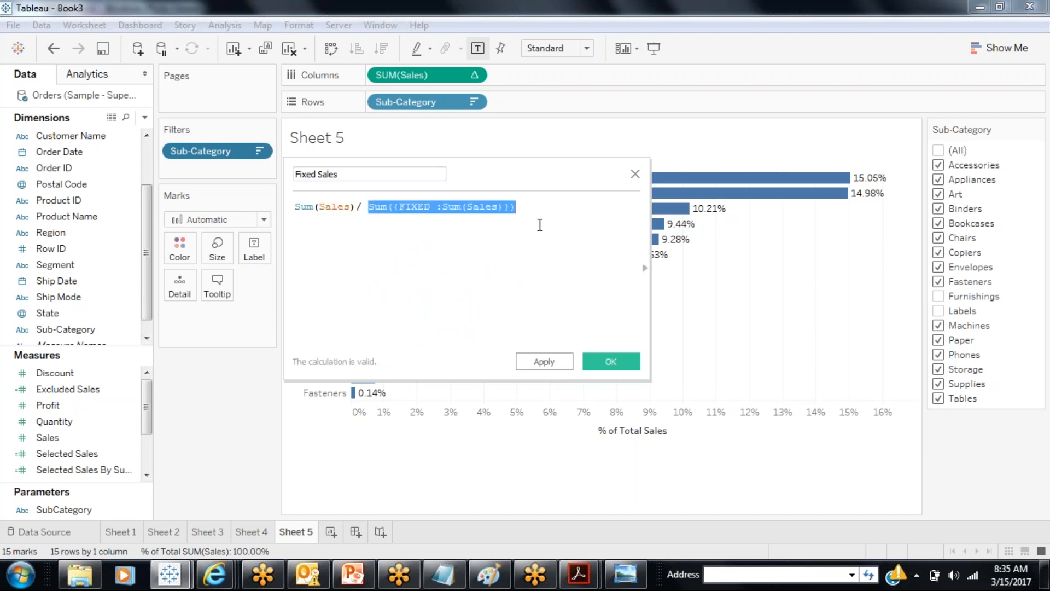
click(553, 362)
click(608, 360)
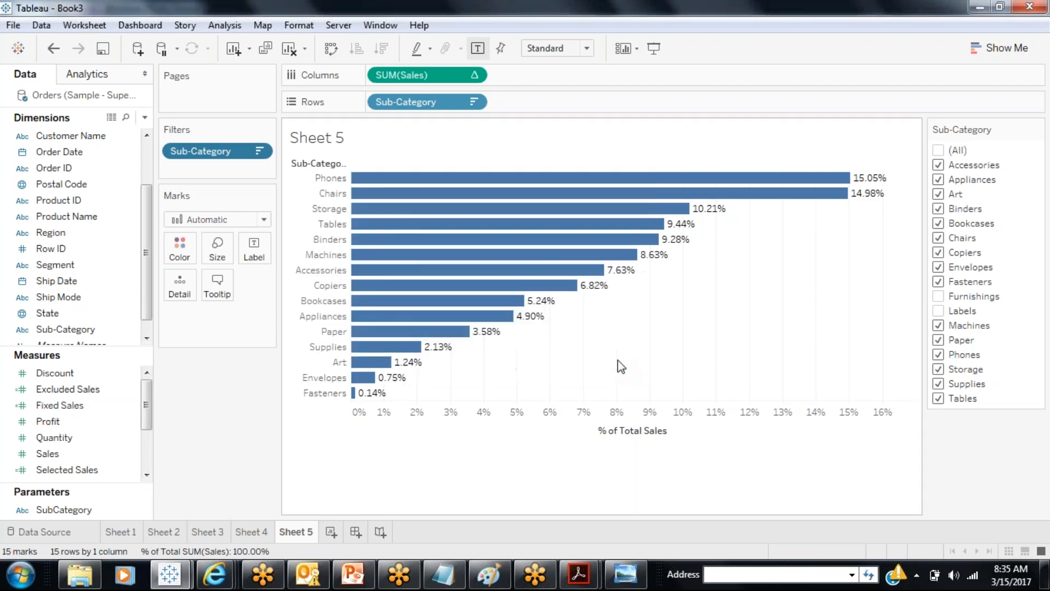
- Add Fixed Sales to the columns after Sales and format its pane numbers as Percentage
mouse_move(60, 405)
mouse_down()
mouse_move(77, 406)
mouse_move(502, 138)
mouse_move(576, 76)
mouse_move(495, 75)
mouse_up()
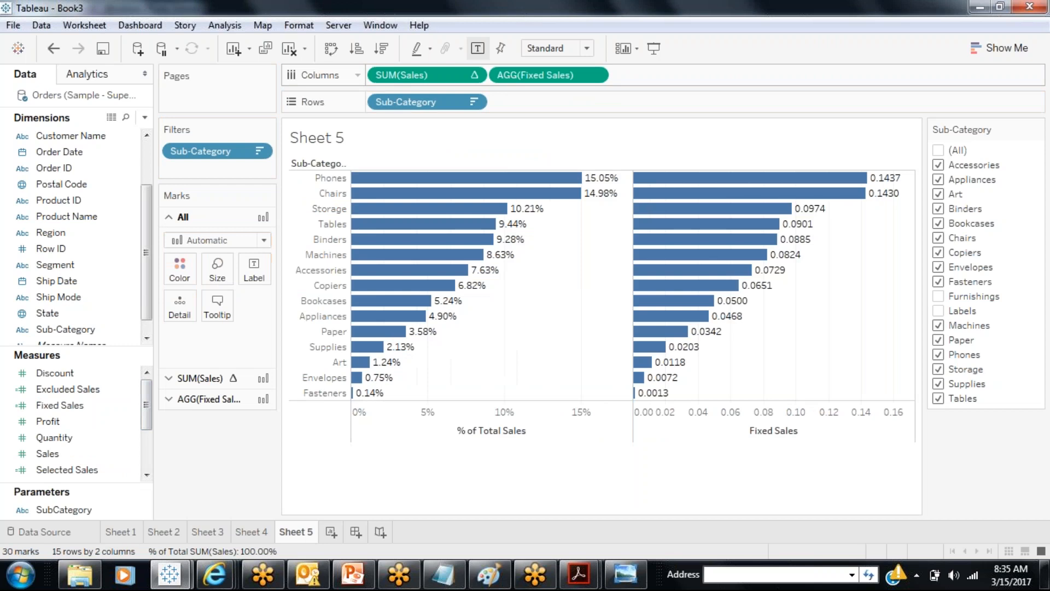
right_click(564, 77)
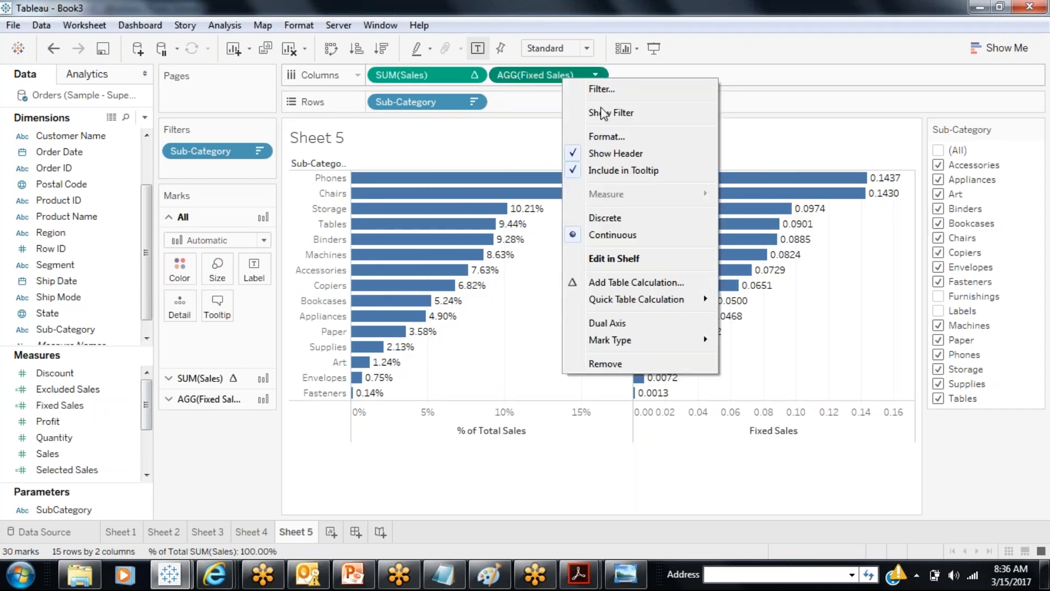
click(602, 137)
click(93, 128)
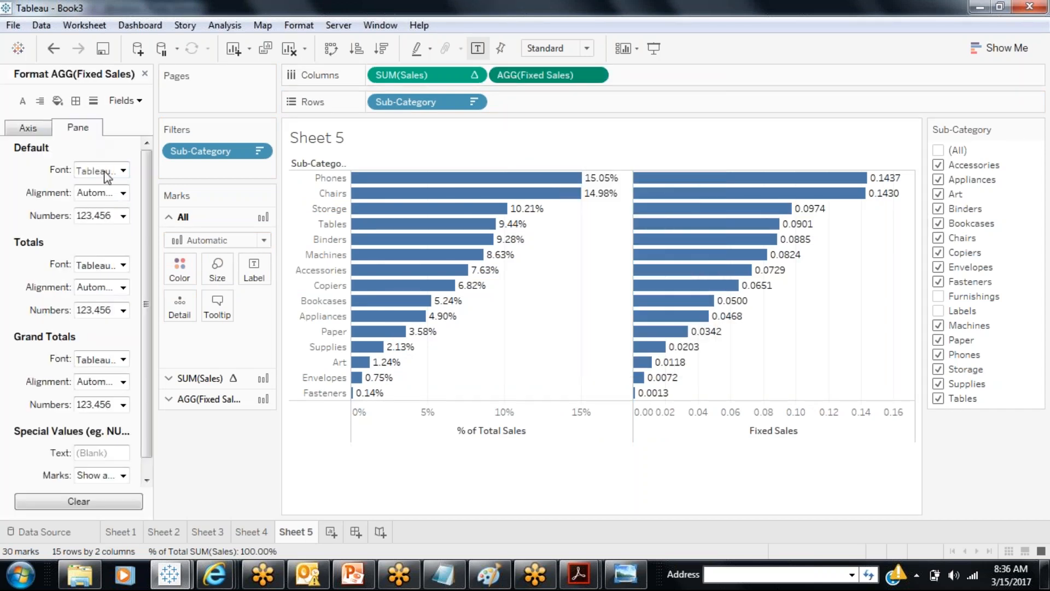
click(110, 216)
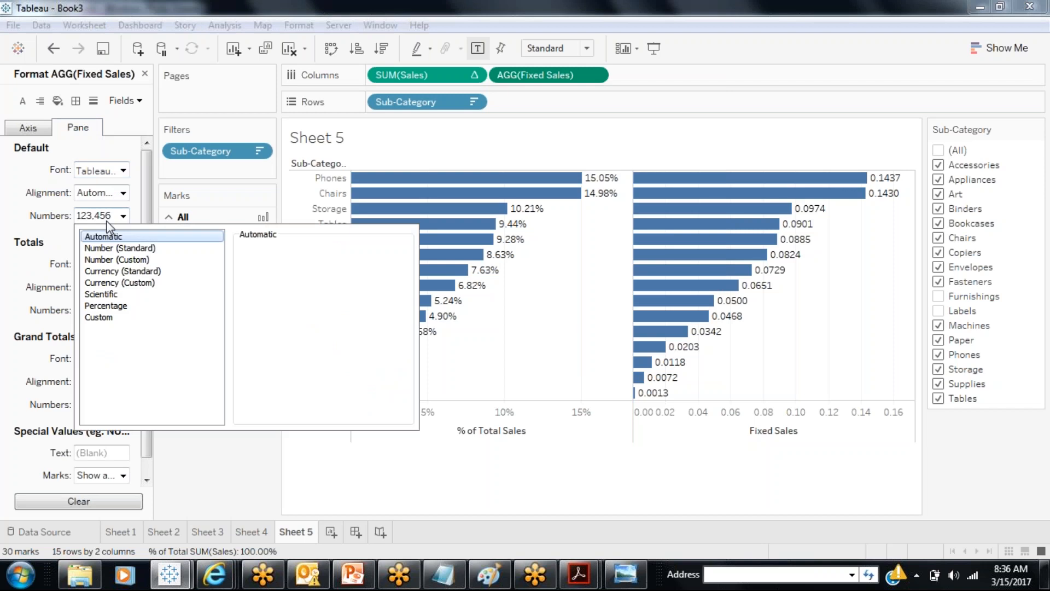
click(106, 305)
click(192, 457)
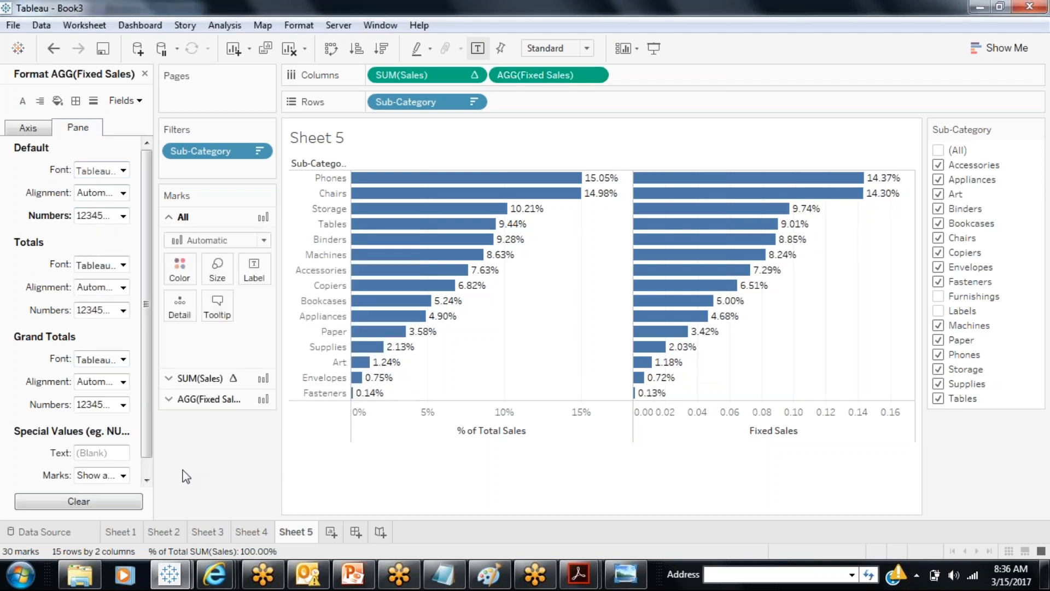
click(145, 73)
- Select all sub-categories in the filter, and exclude Envelopes, Fasteners, Labels and Binders to compare the two percentage charts
click(939, 150)
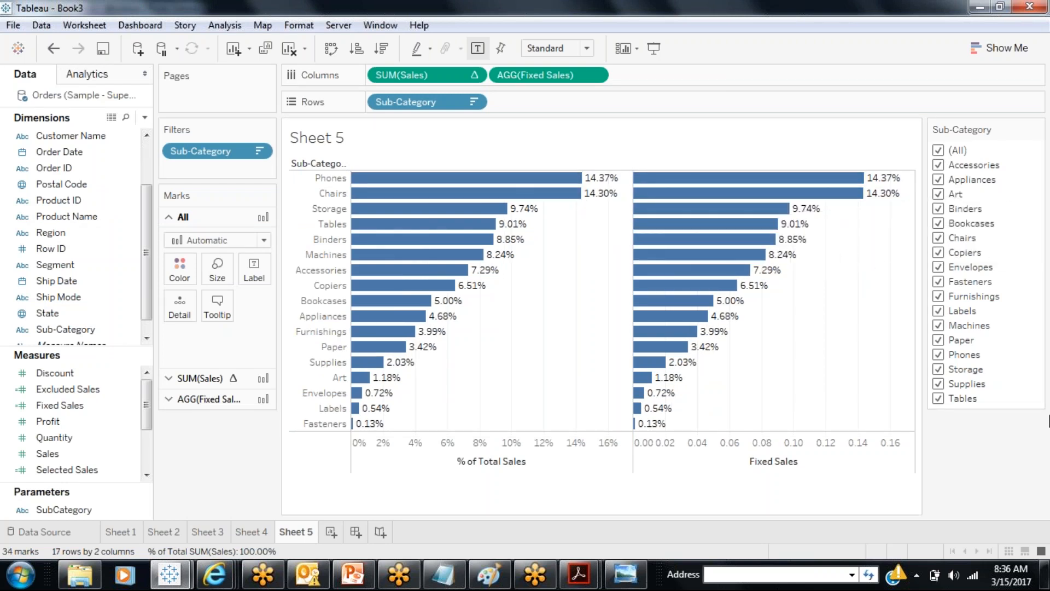
click(939, 268)
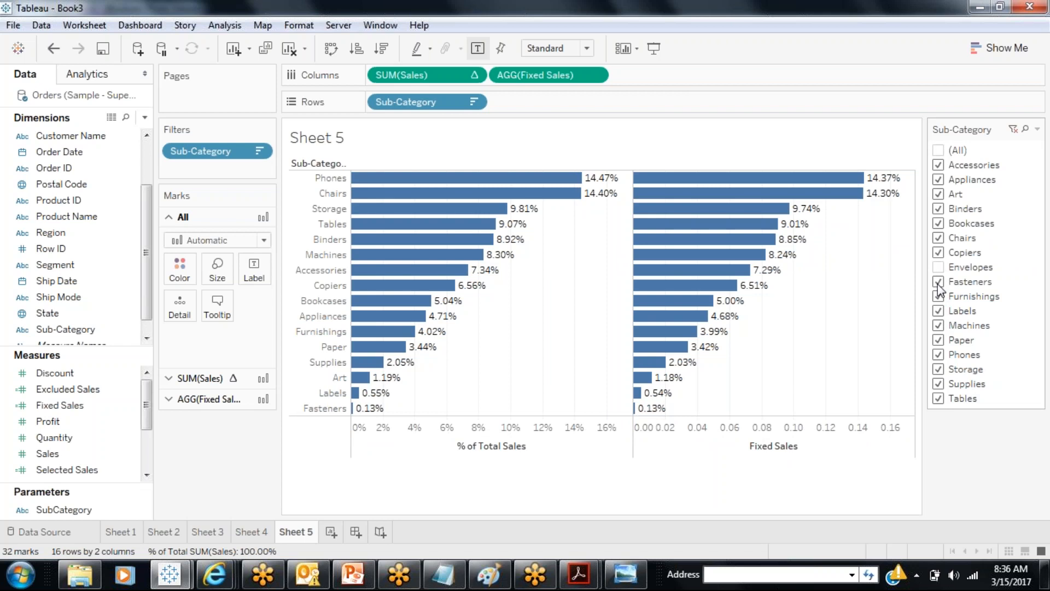
click(939, 284)
click(939, 311)
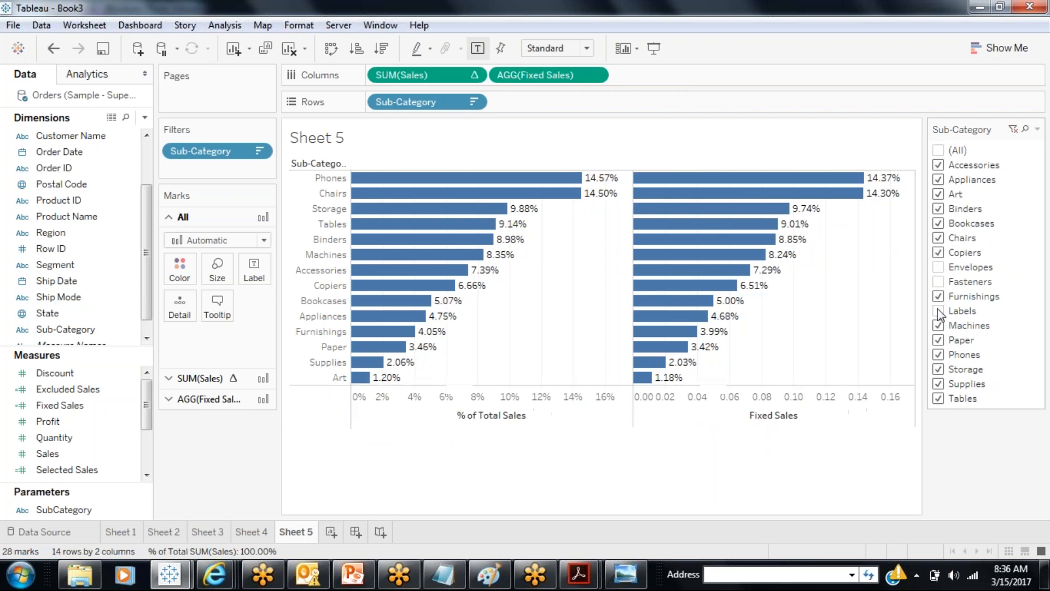
click(938, 209)
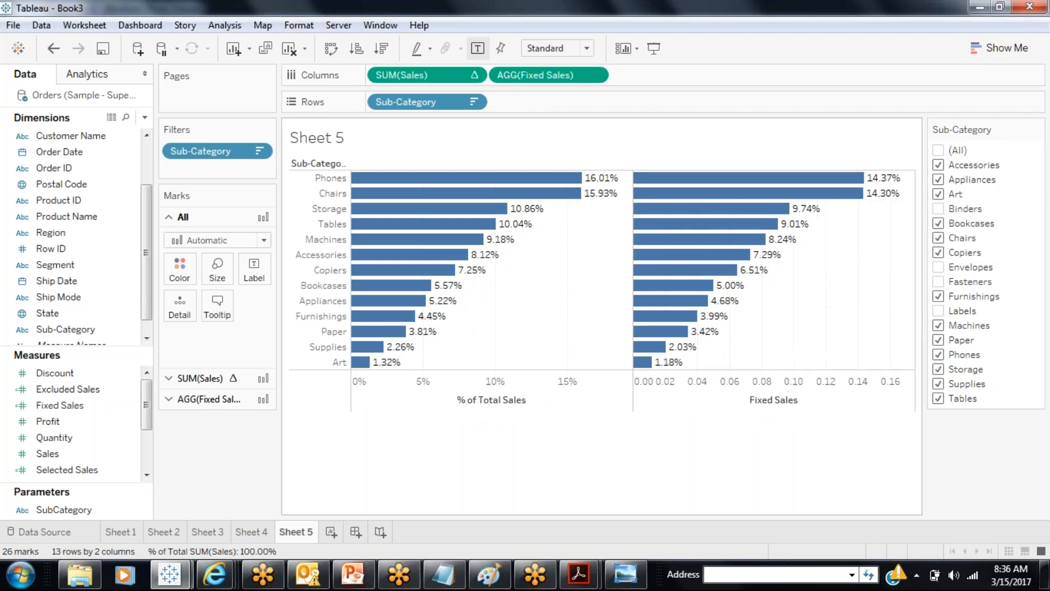
- Reselect all sub-categories in the filter and exclude only Phones
click(938, 150)
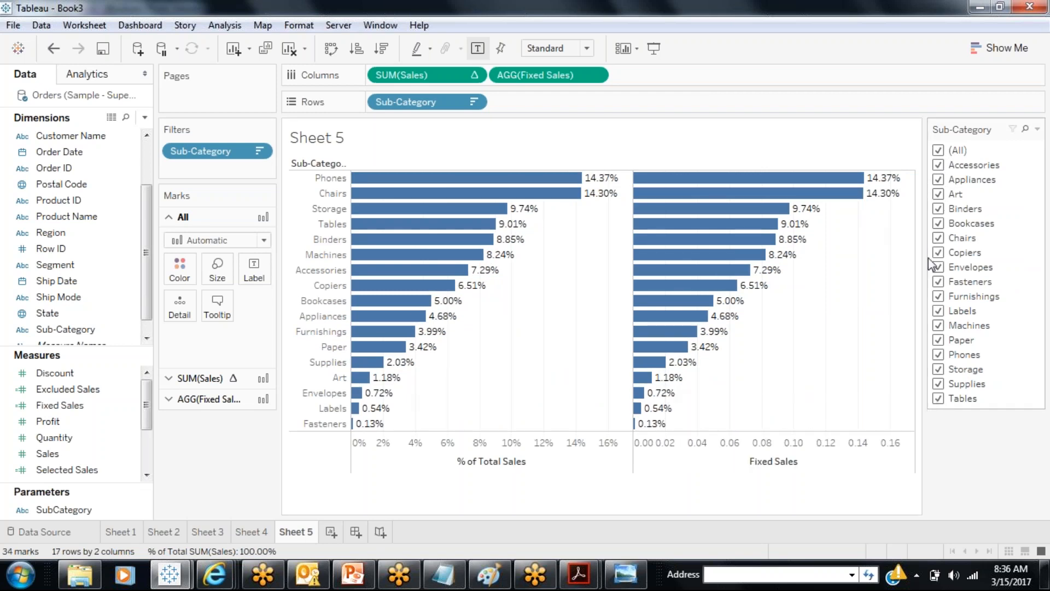
click(938, 355)
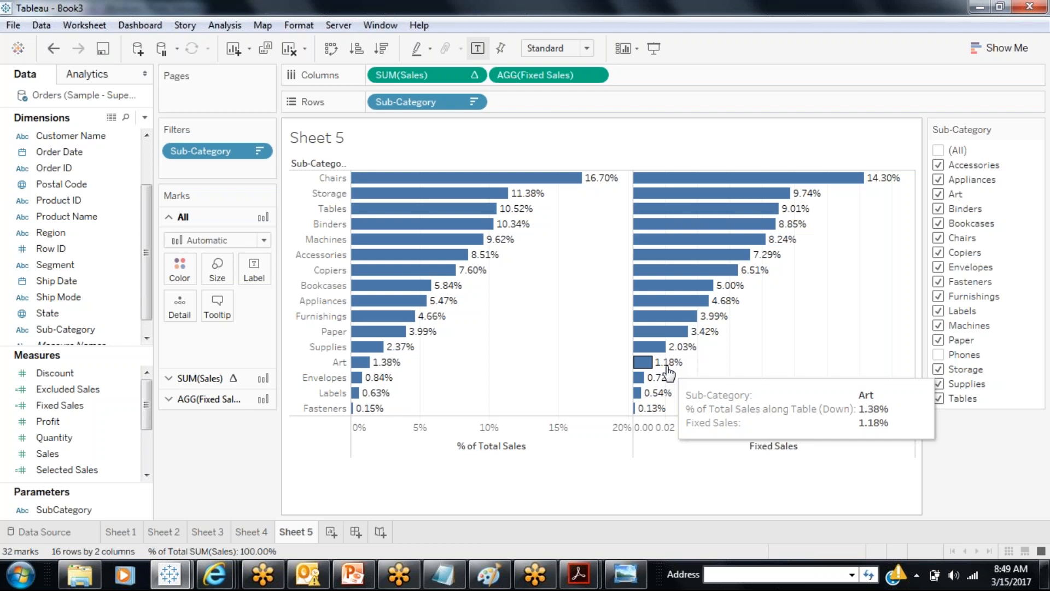
right_click(668, 368)
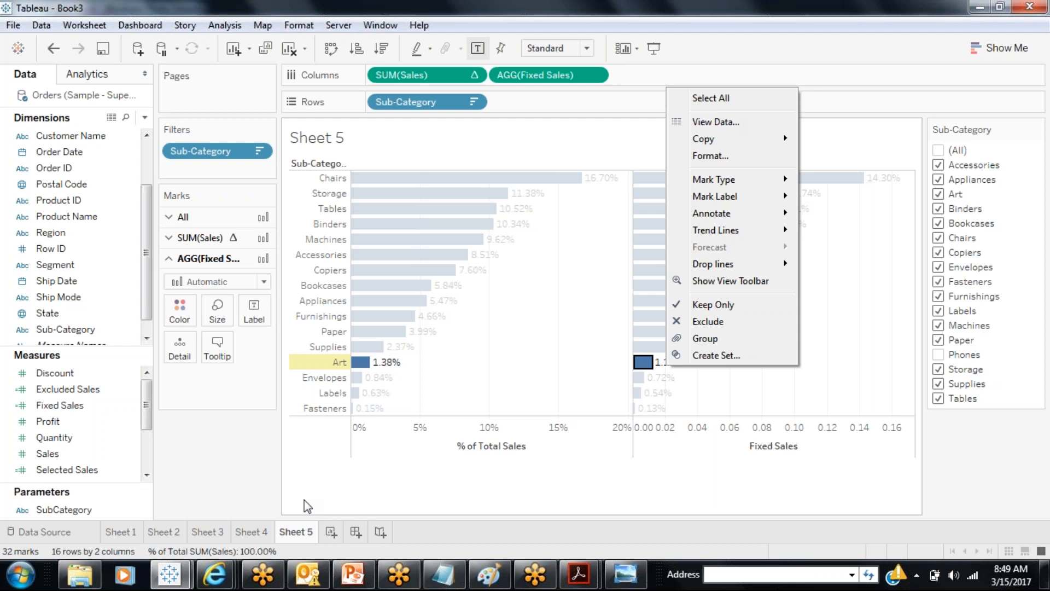
click(212, 506)
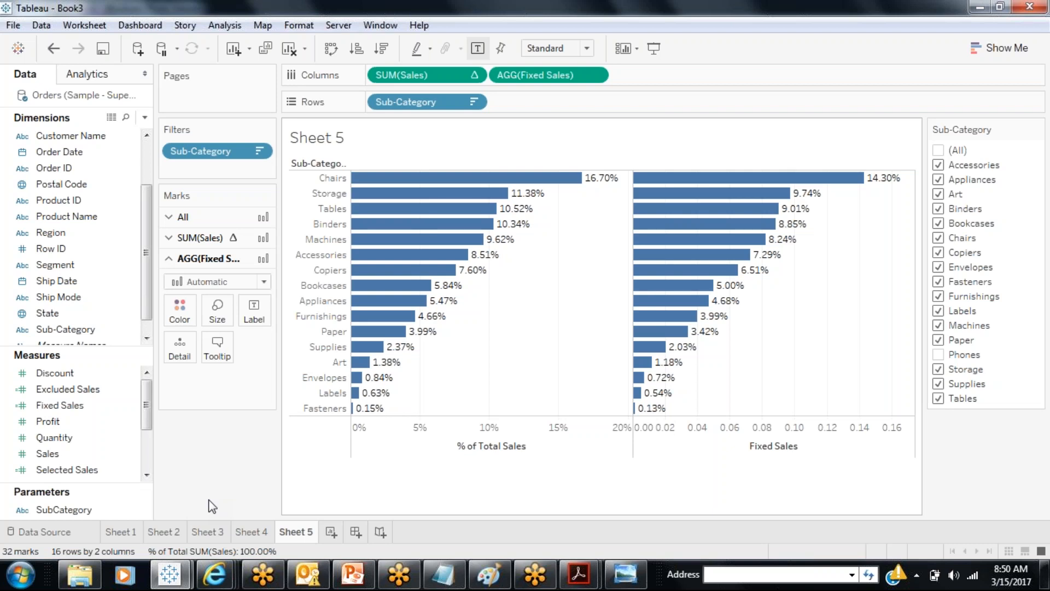
click(702, 28)
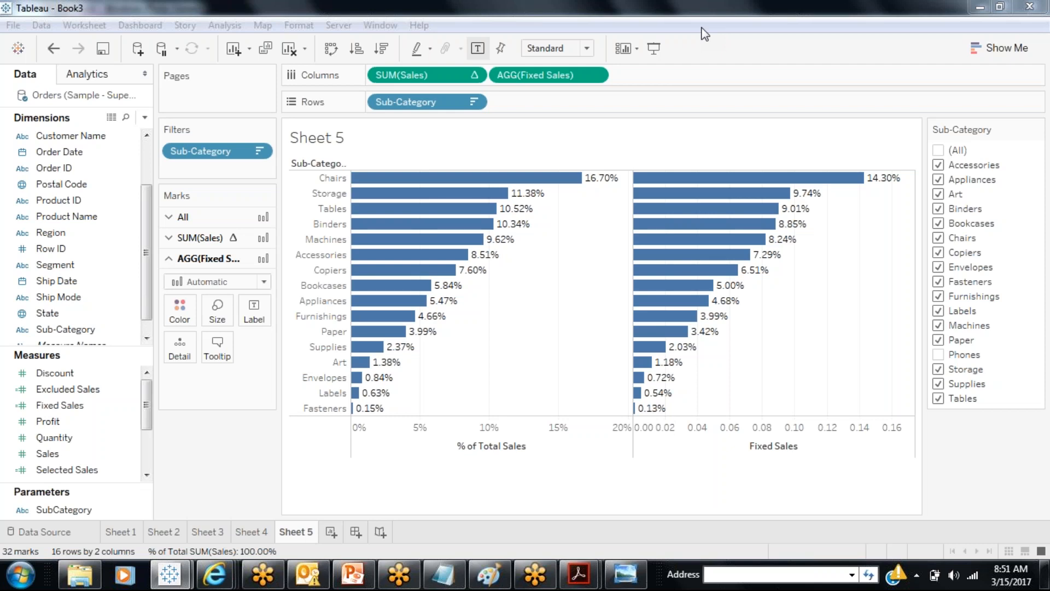
- Create another worksheet and build a treemap of Sales by Sub-Category with Show Me
click(1001, 48)
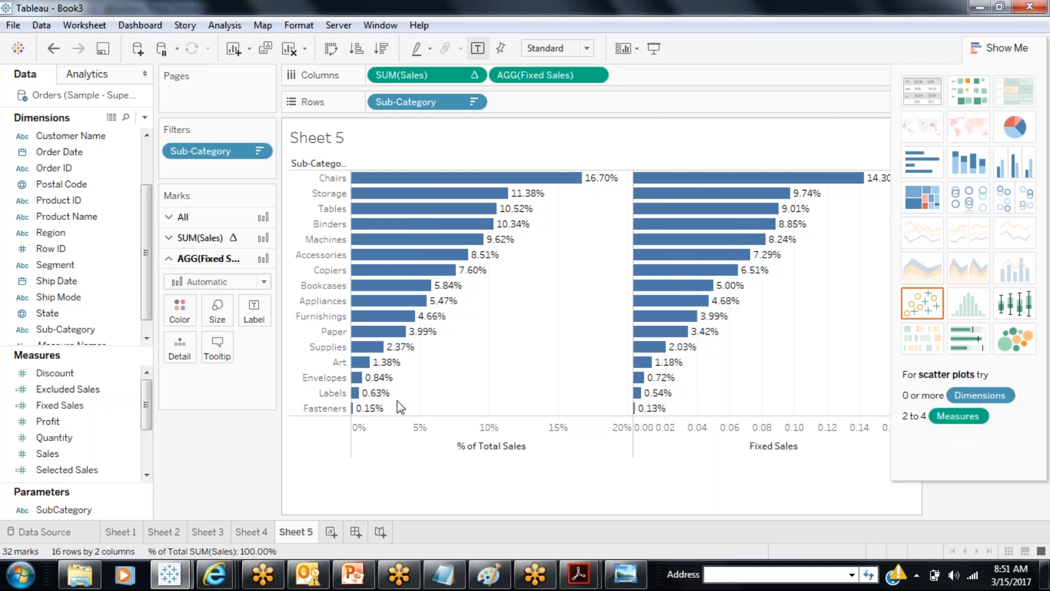
click(329, 531)
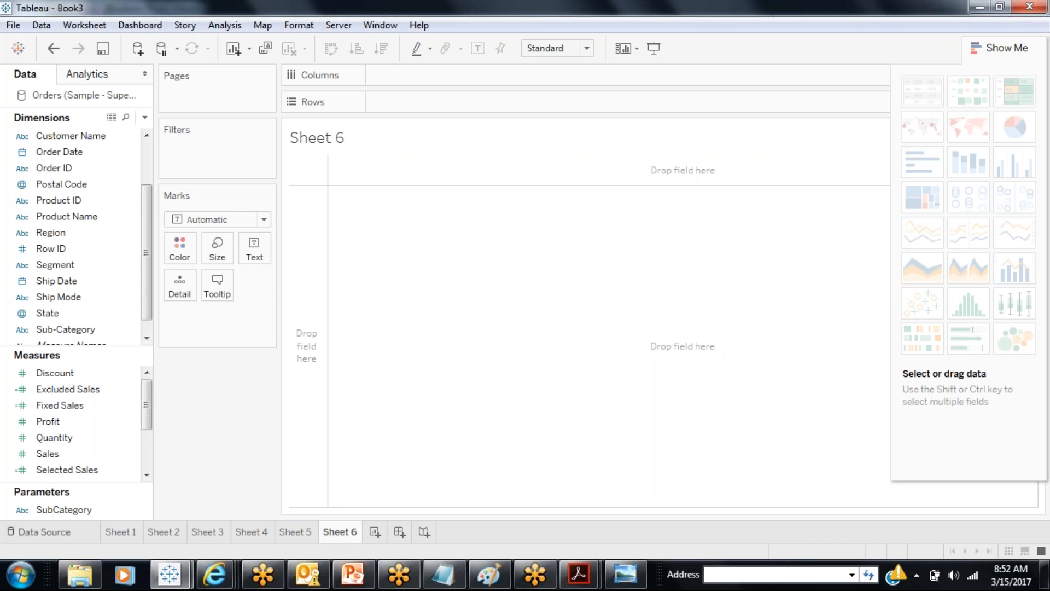
drag(148, 258, 148, 267)
click(101, 318)
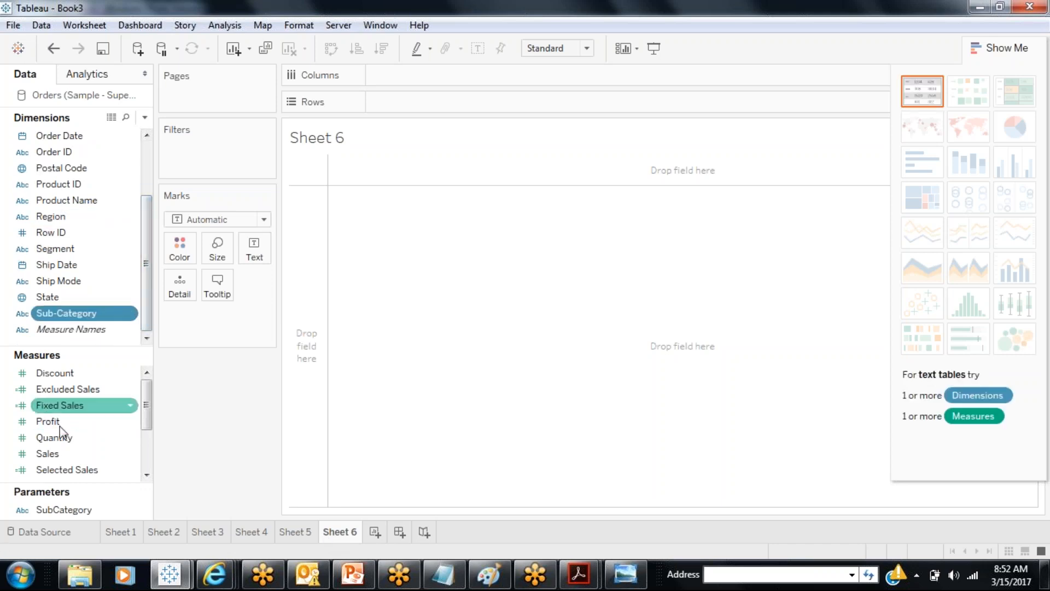
ctrl+click(49, 460)
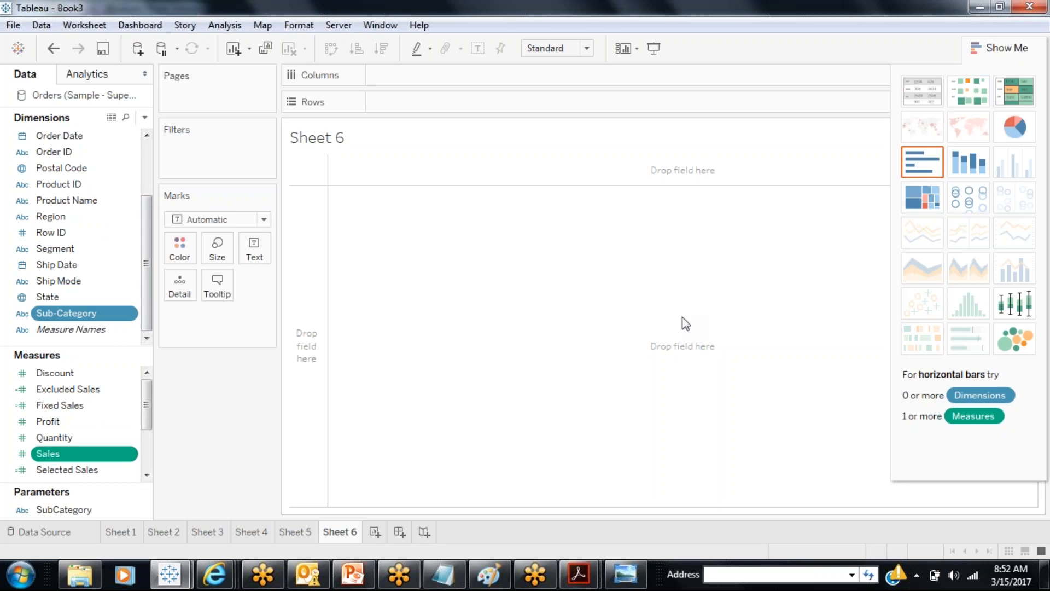
click(926, 198)
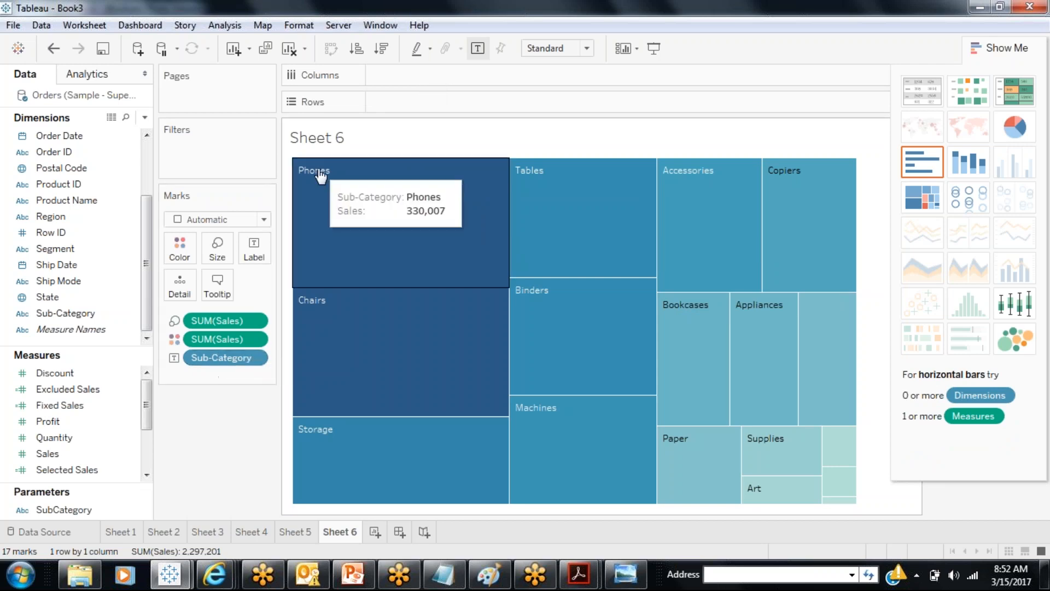
mouse_move(792, 217)
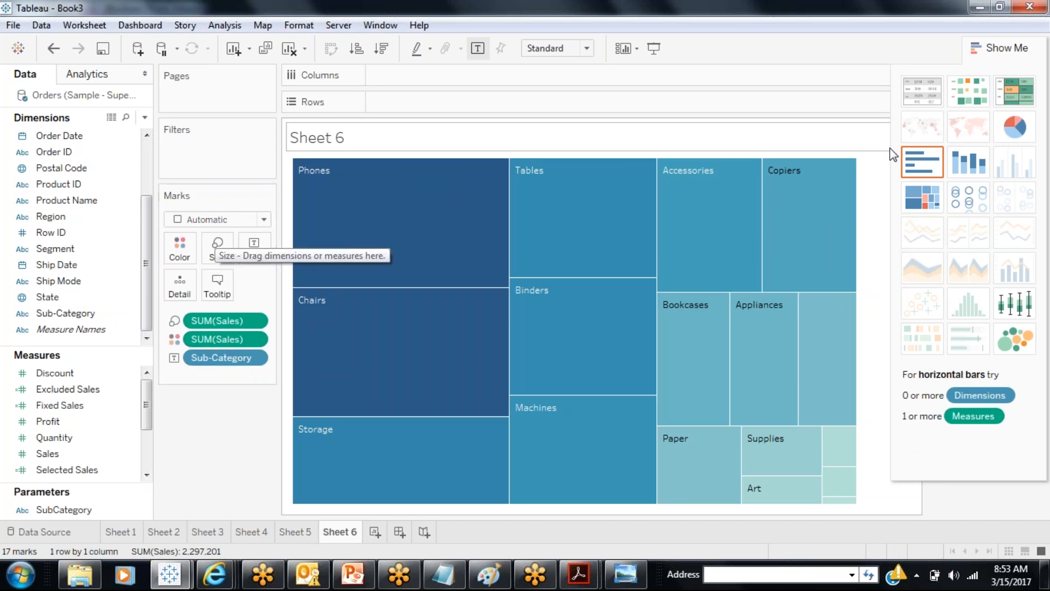
click(984, 48)
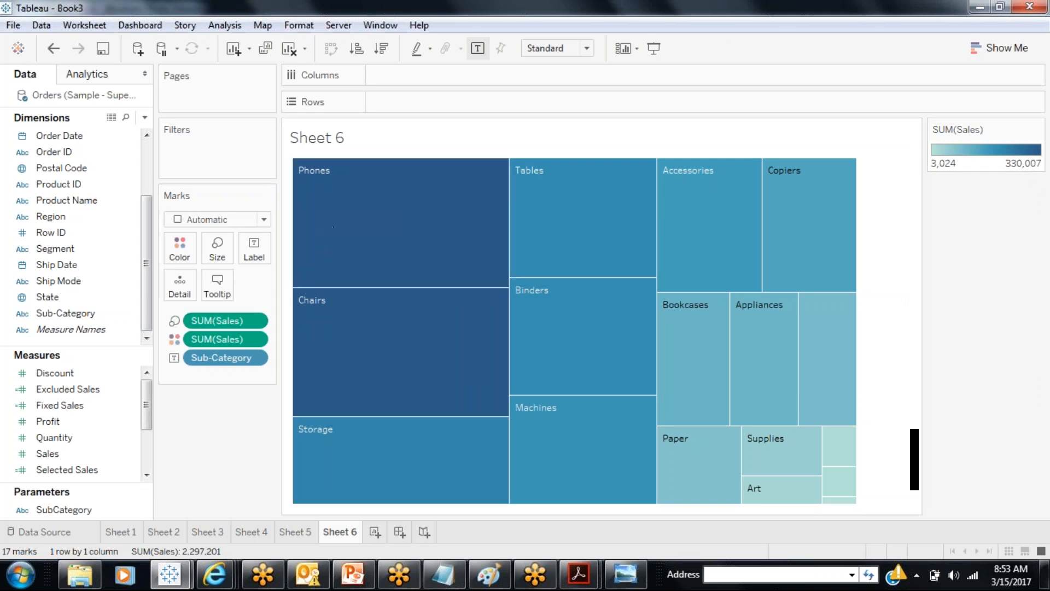
- Change the Sub-Category treemap's mark type to Circle so it displays as packed bubbles
mouse_move(365, 285)
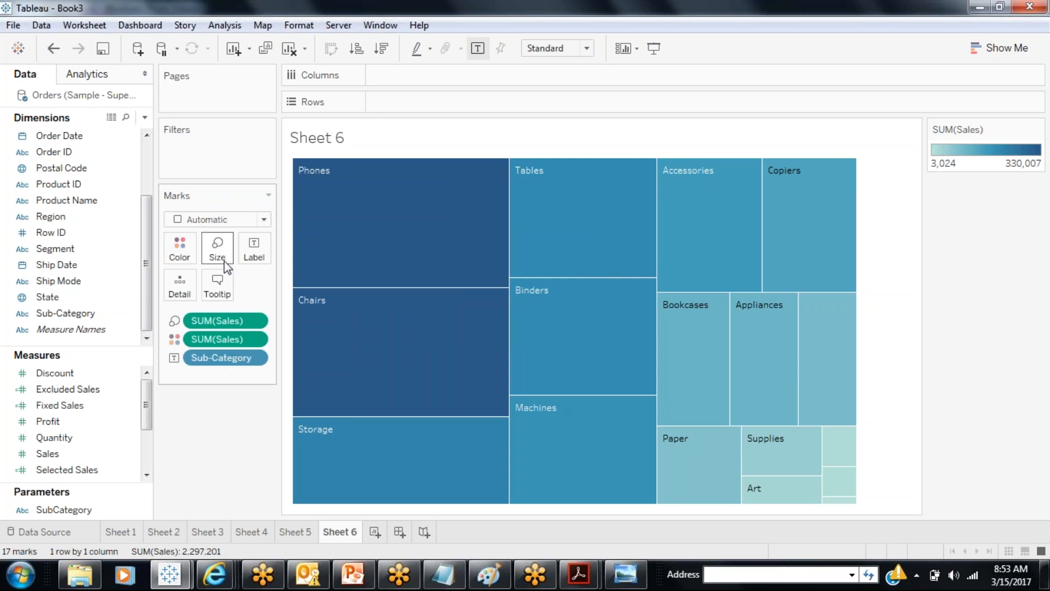
mouse_move(670, 398)
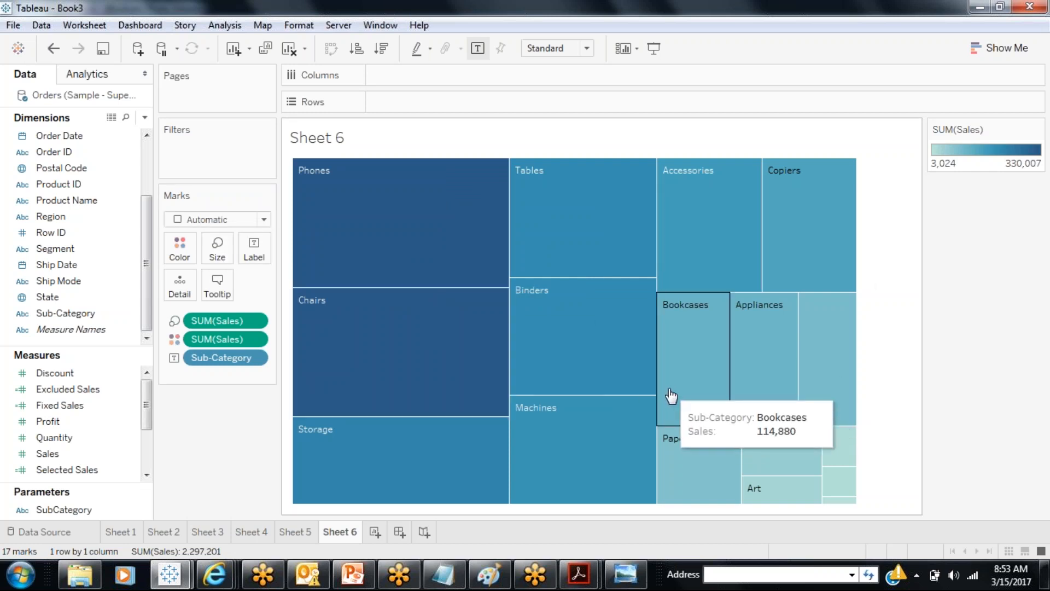
click(265, 221)
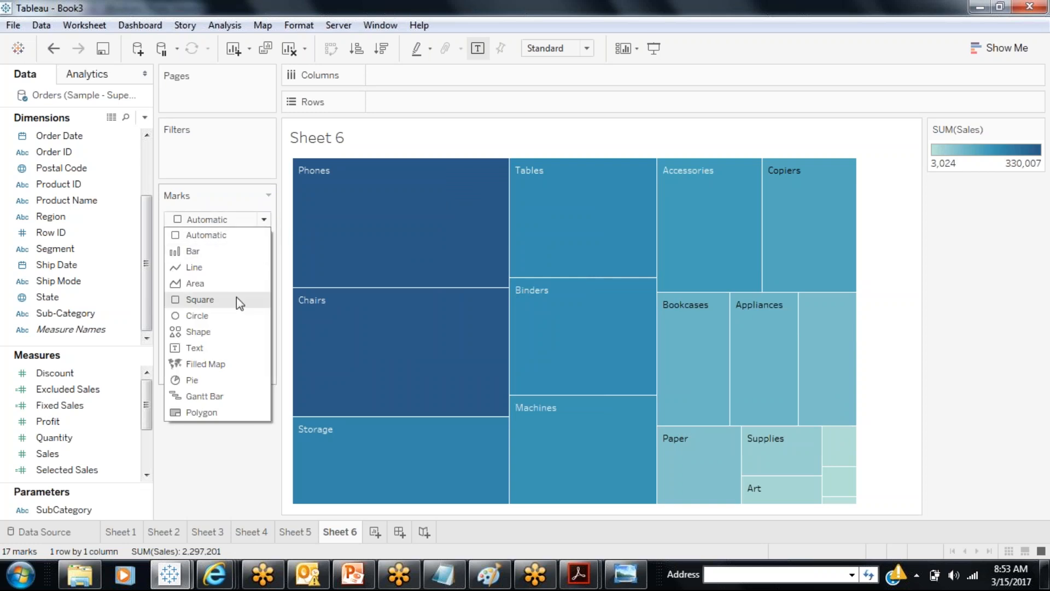
click(229, 314)
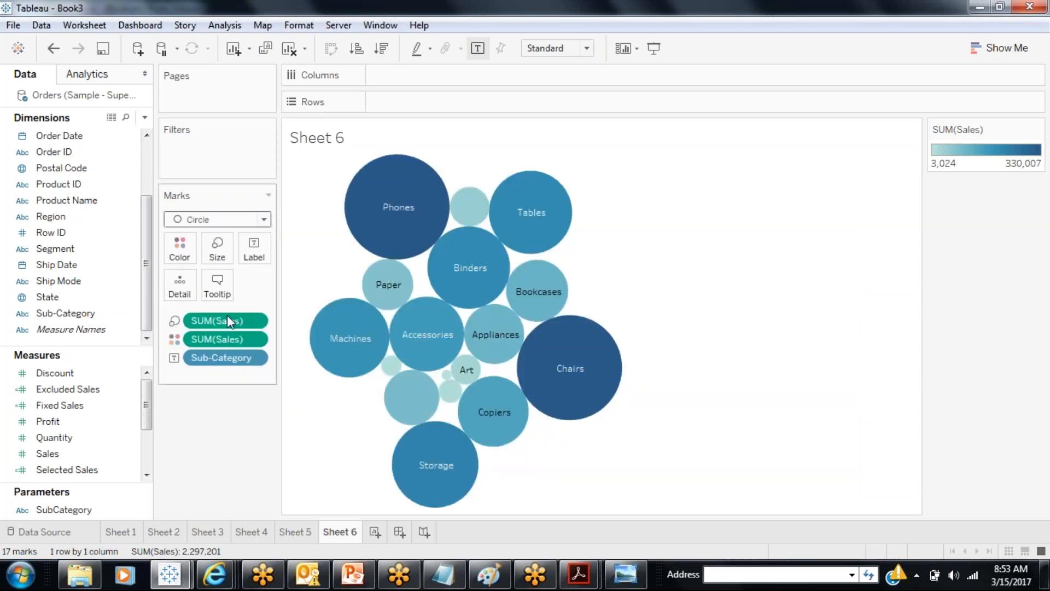
- Create another worksheet and build a packed bubbles chart of Sales by Sub-Category with Show Me
click(990, 55)
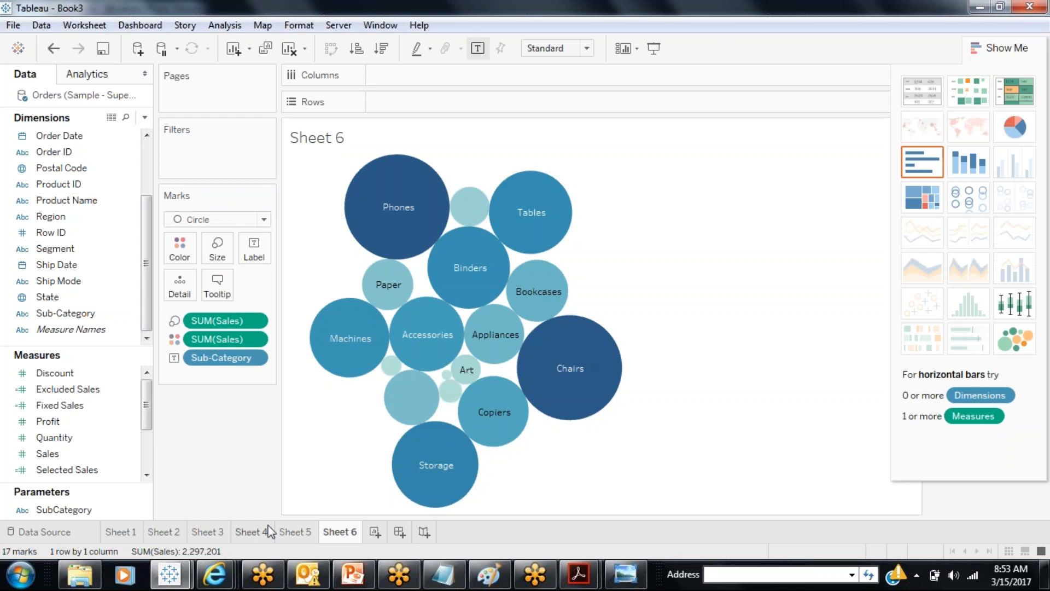
click(374, 533)
click(70, 316)
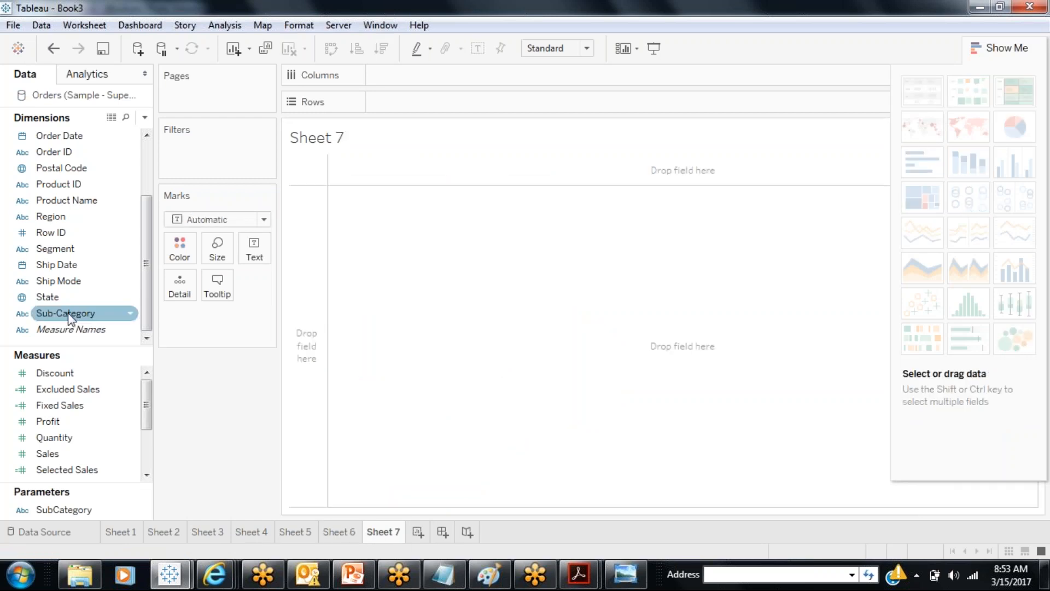
ctrl+click(82, 454)
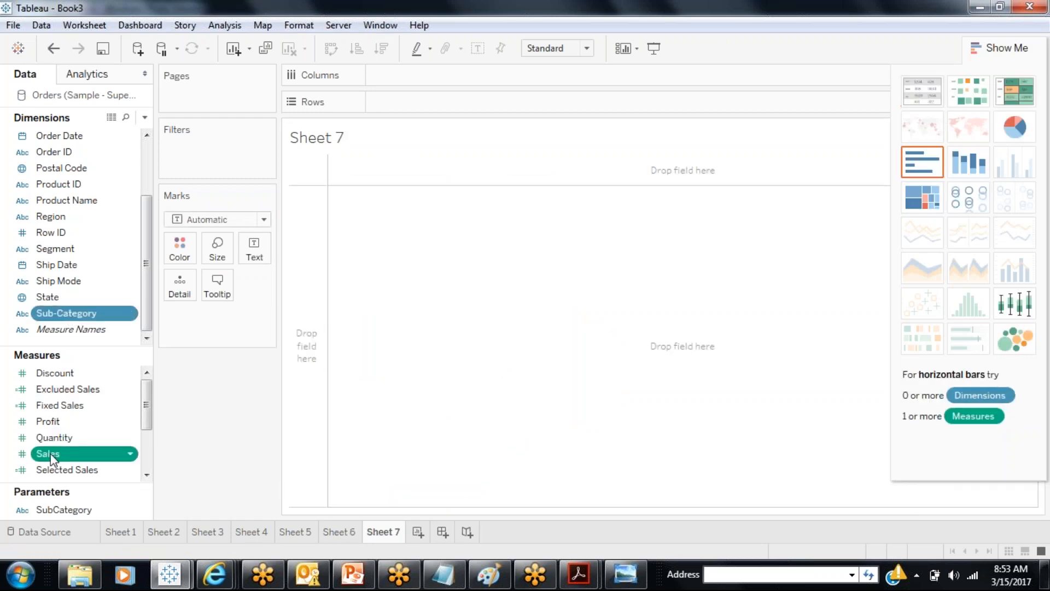
click(1014, 341)
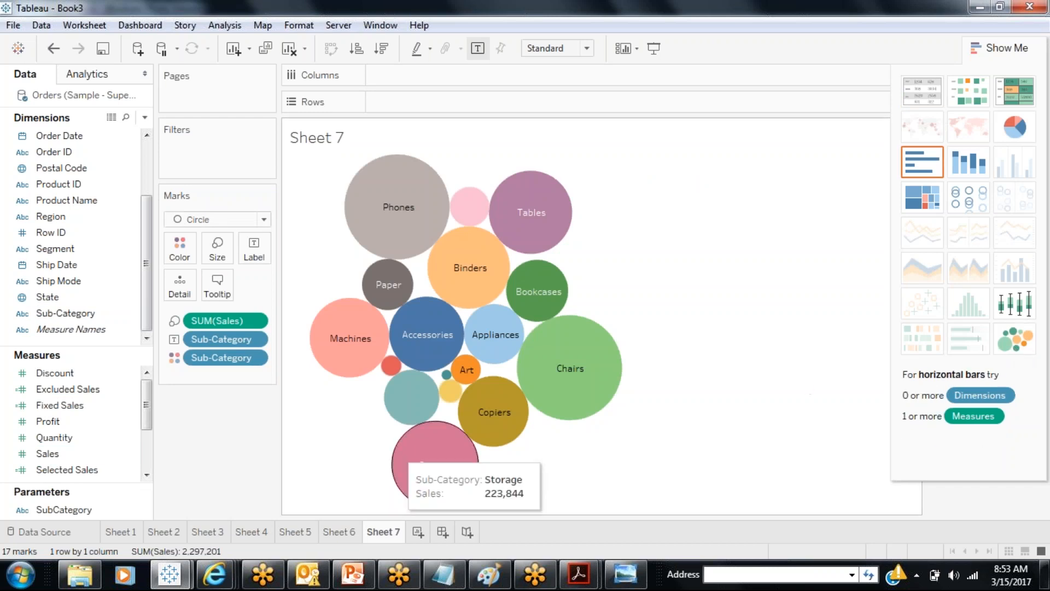
- Compare the bubble charts on Sheet 6 and Sheet 7, and color Sheet 6's bubbles by Sub-Category instead of Sales
click(340, 529)
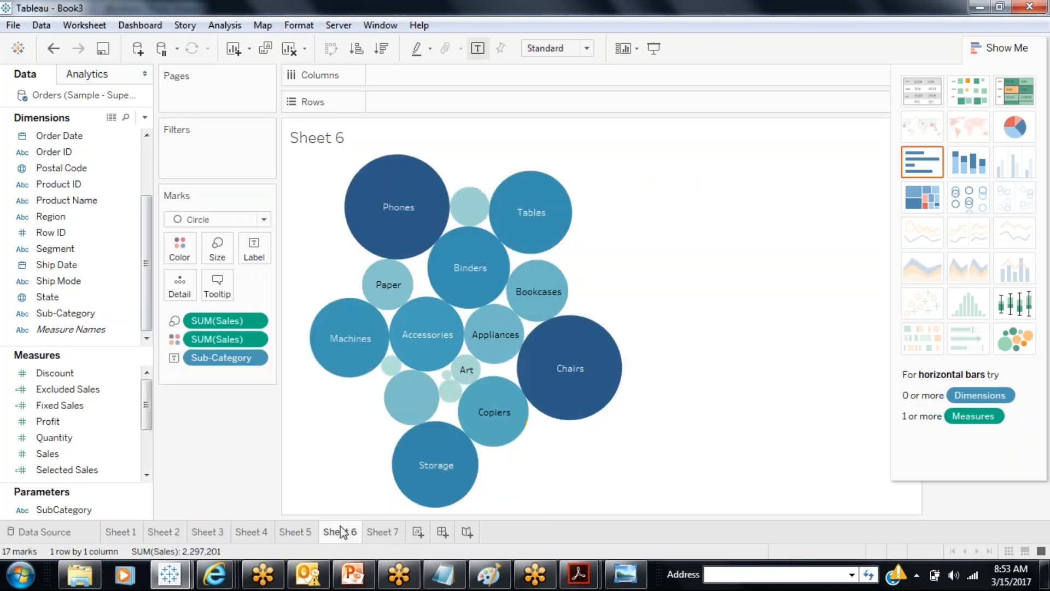
click(385, 533)
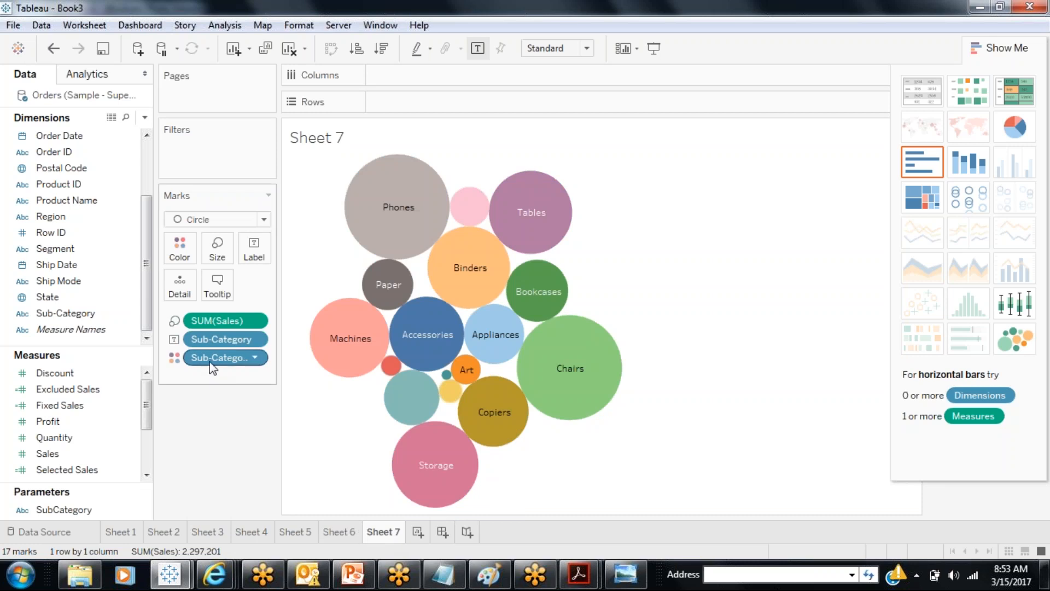
click(353, 534)
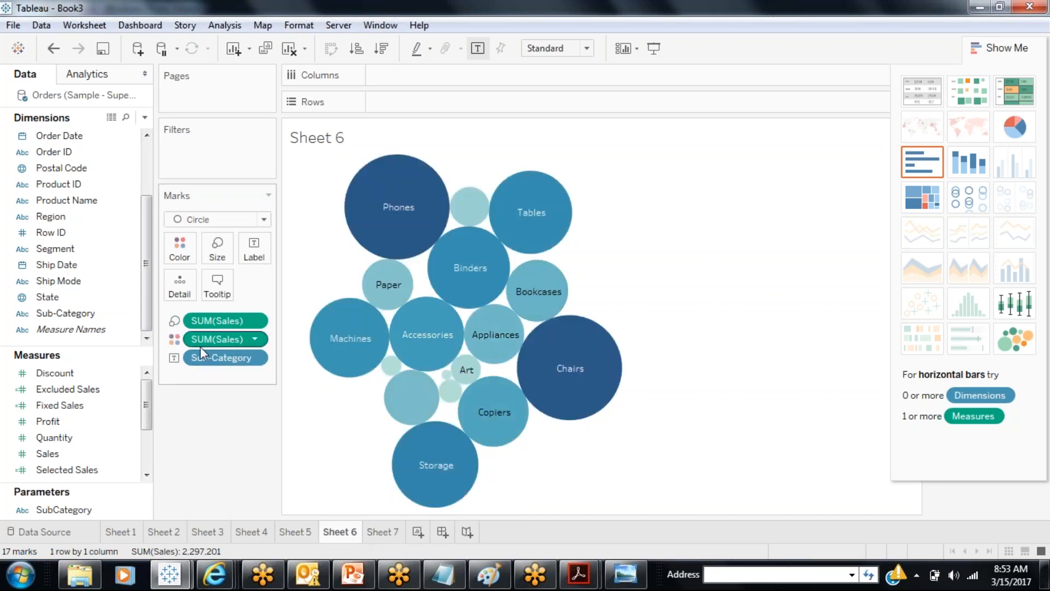
drag(120, 310, 217, 248)
key(ctrl+z)
drag(82, 313, 179, 247)
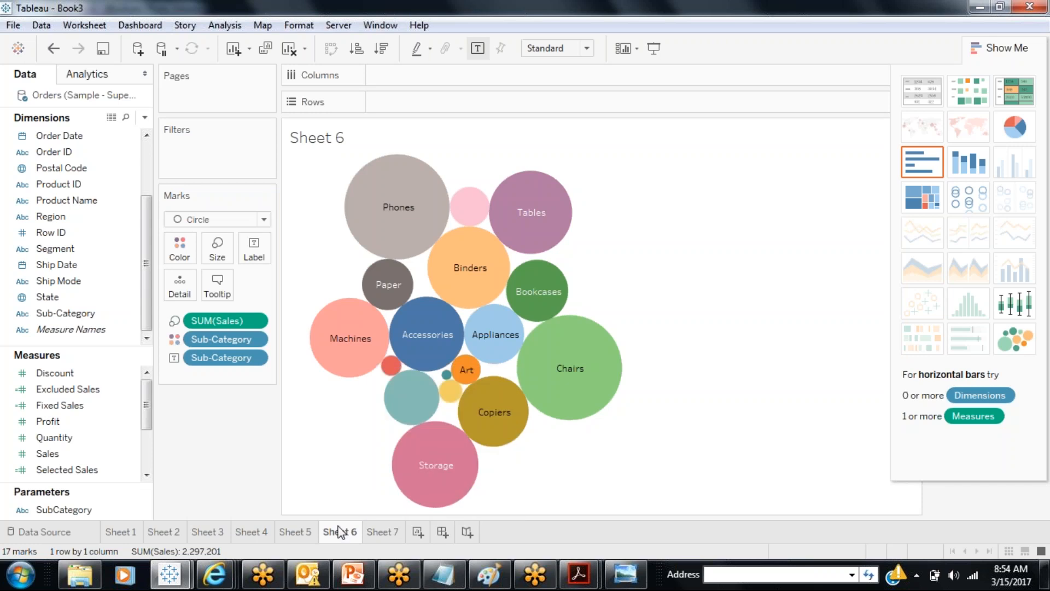
- Compare Sheet 7 with Sheet 6, and change Sheet 6's mark type to Square to show a treemap
click(370, 533)
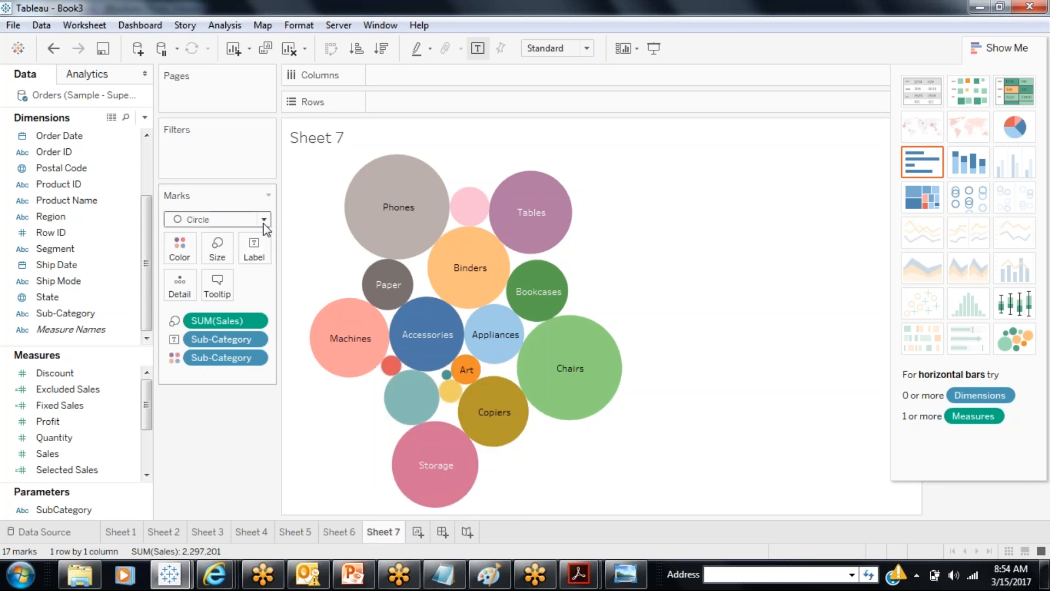
click(329, 532)
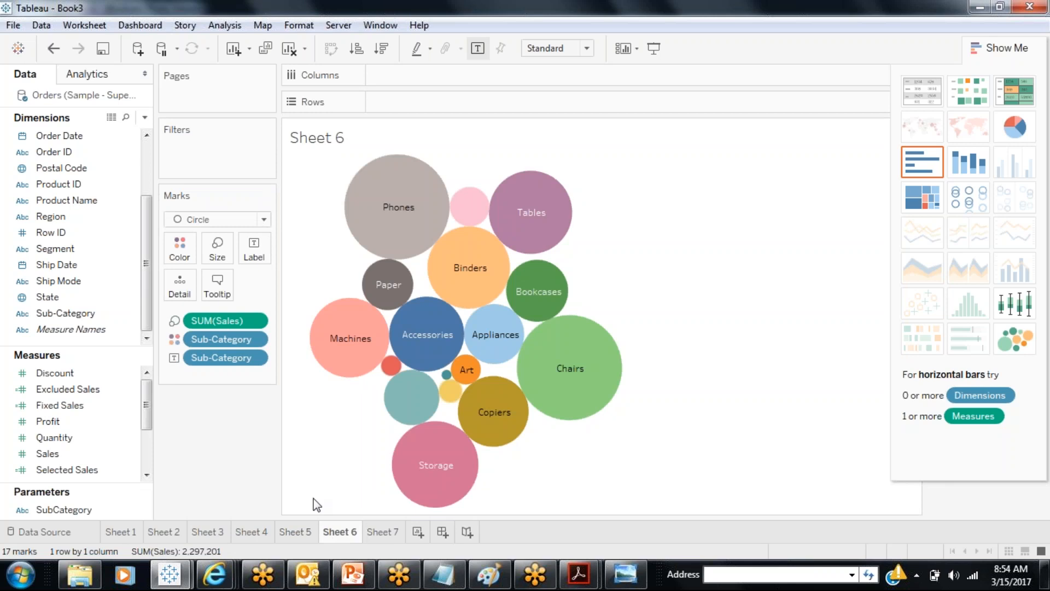
click(264, 220)
click(222, 312)
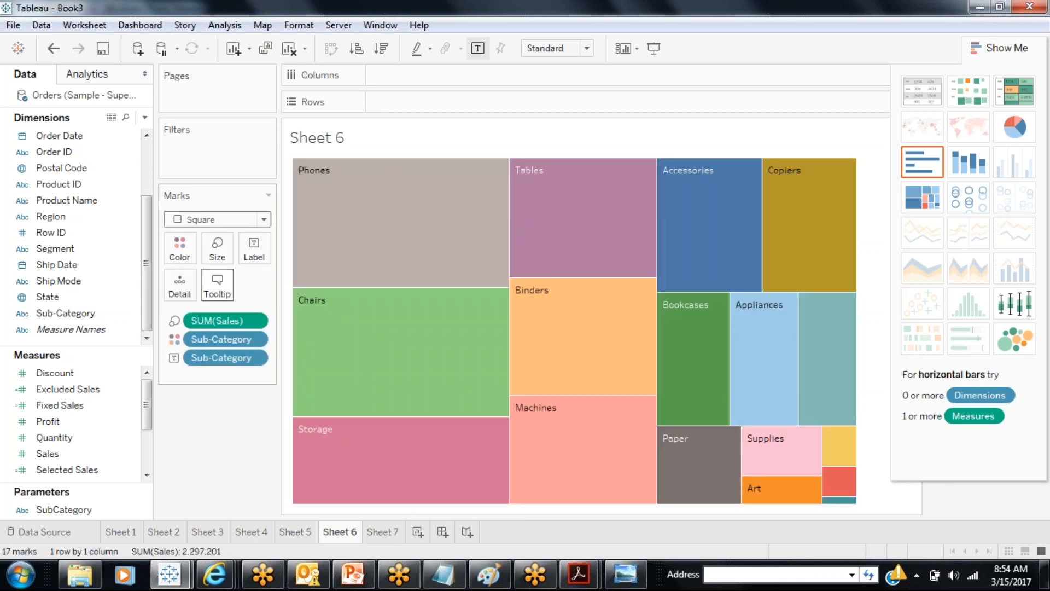
- Set Sheet 6's mark type to Circle and sort the sub-categories in descending order of Sales
click(224, 219)
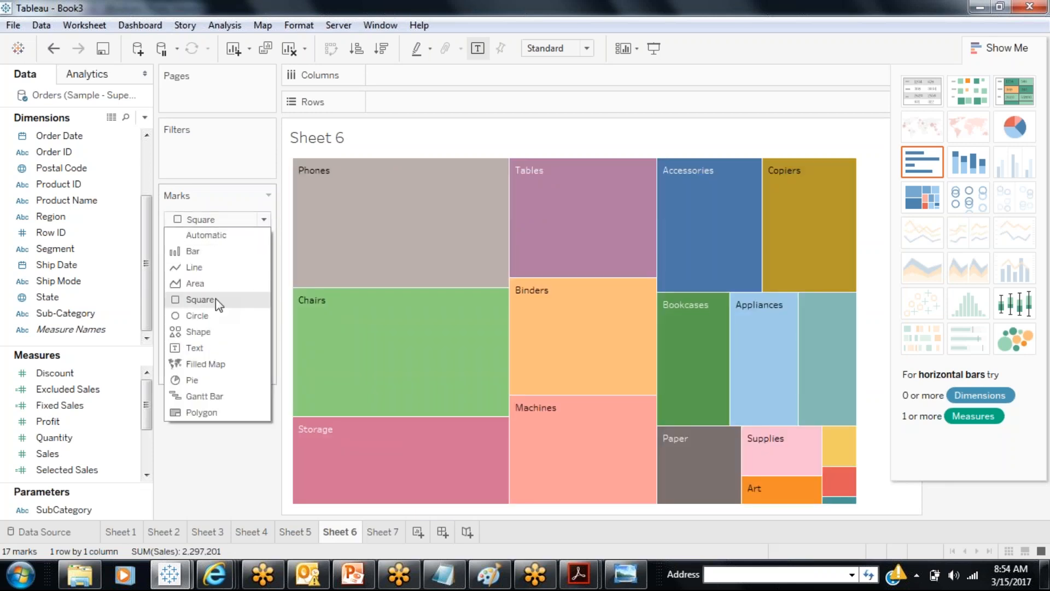
click(213, 316)
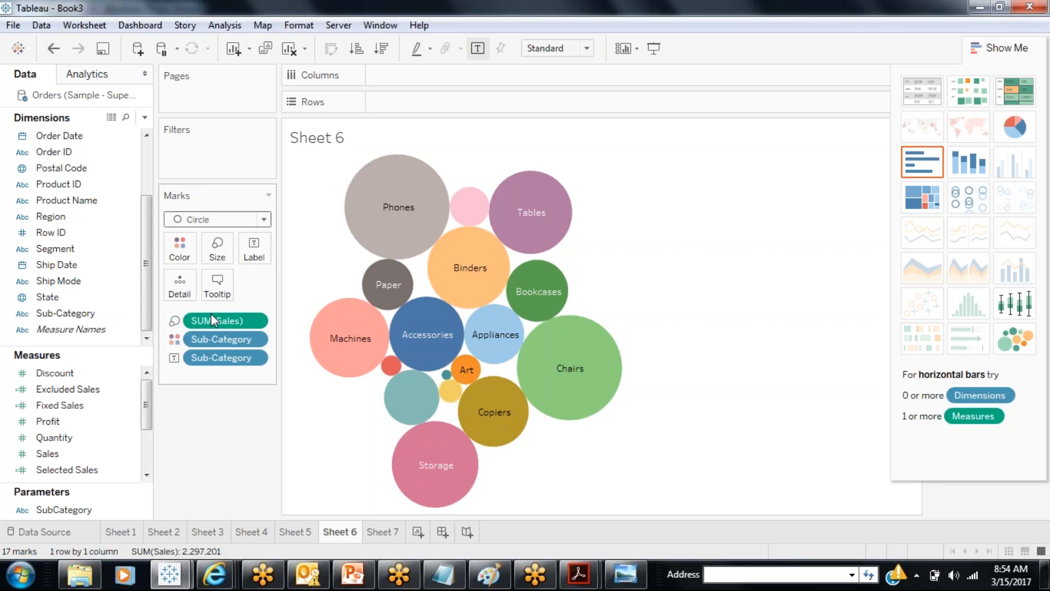
click(384, 52)
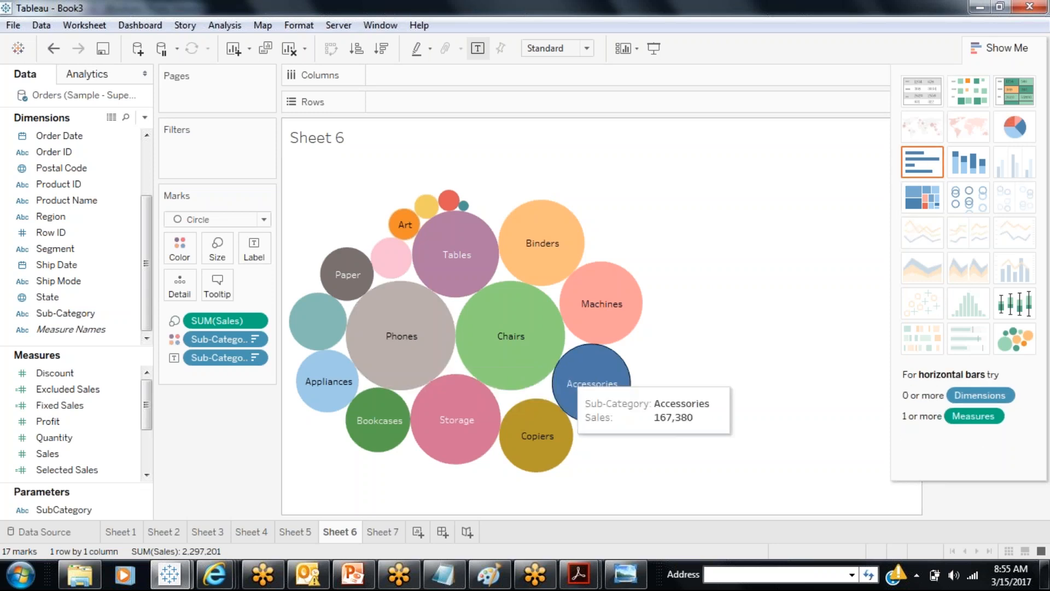
- Duplicate Sheet 6, turn the copy into a word cloud by setting its mark type to Text, and hide Show Me
click(306, 533)
click(334, 532)
right_click(335, 532)
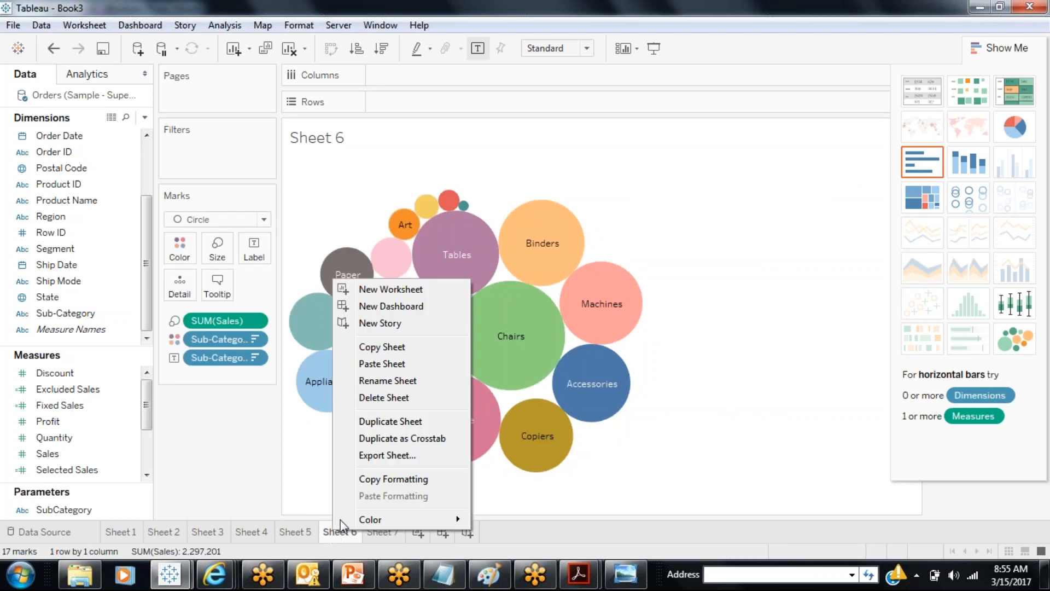
click(392, 422)
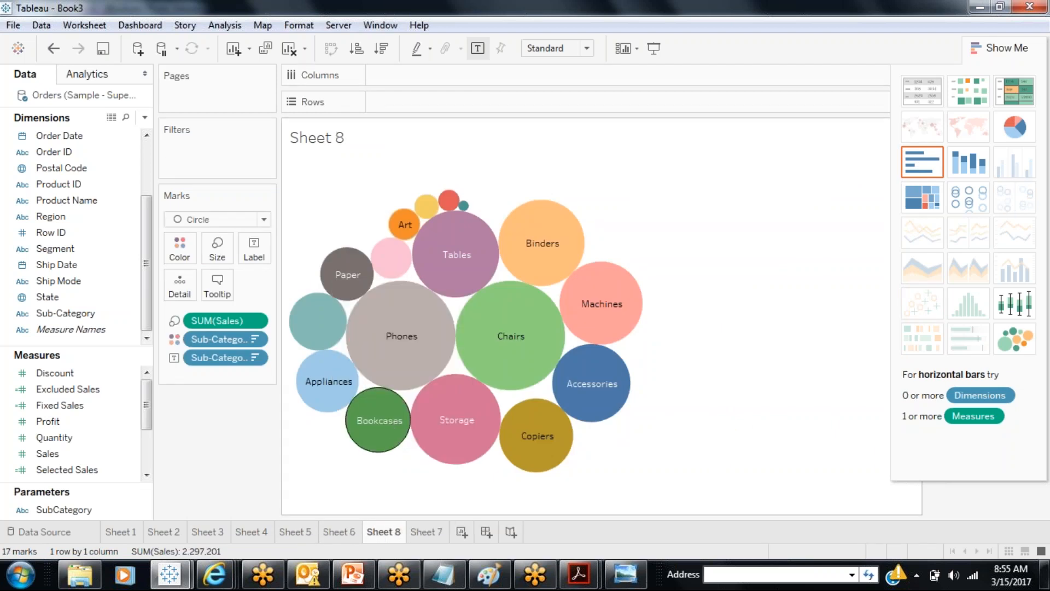
click(263, 219)
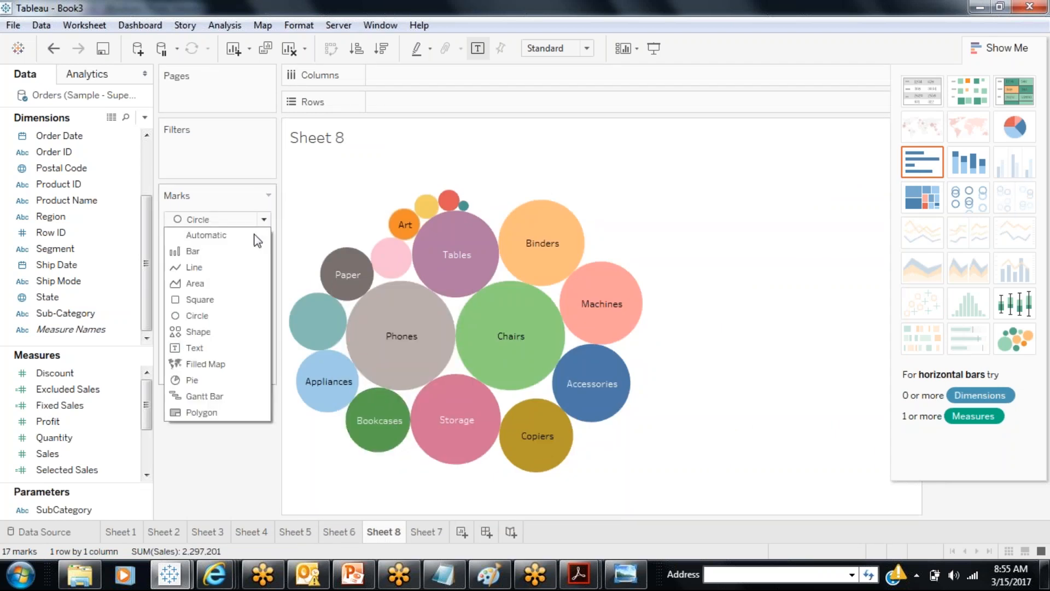
click(217, 348)
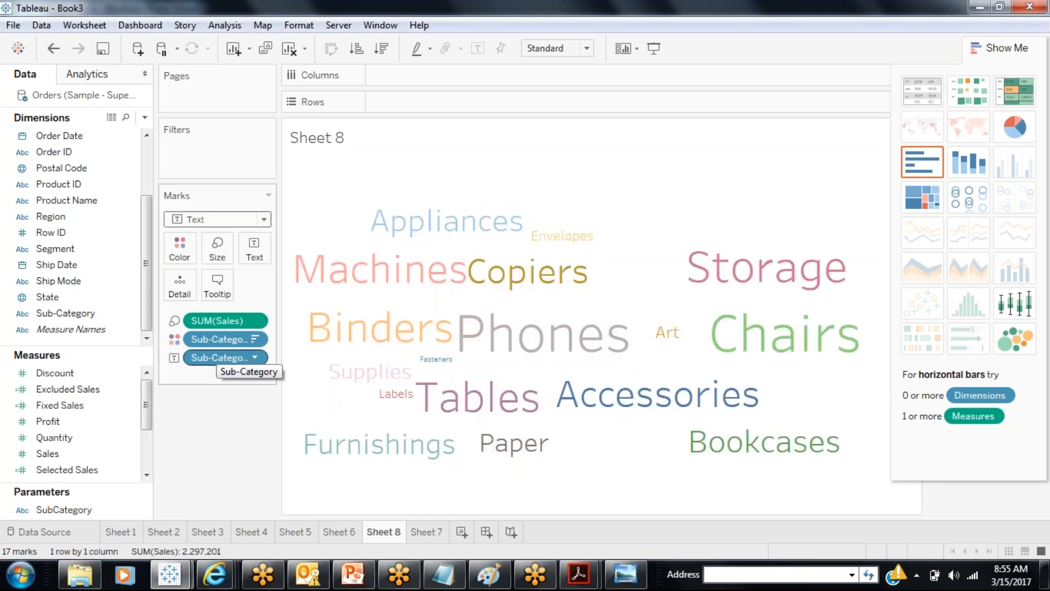
click(999, 48)
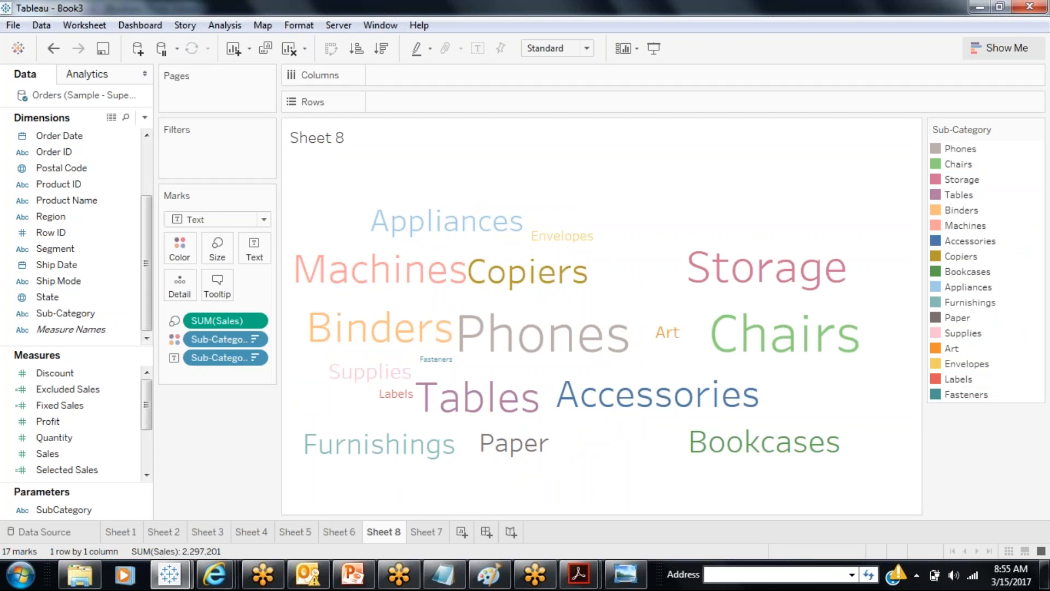
- Set Sheet 7's mark type to Square to make a treemap, and compare it with the charts on Sheets 8 and 6
click(340, 532)
click(391, 533)
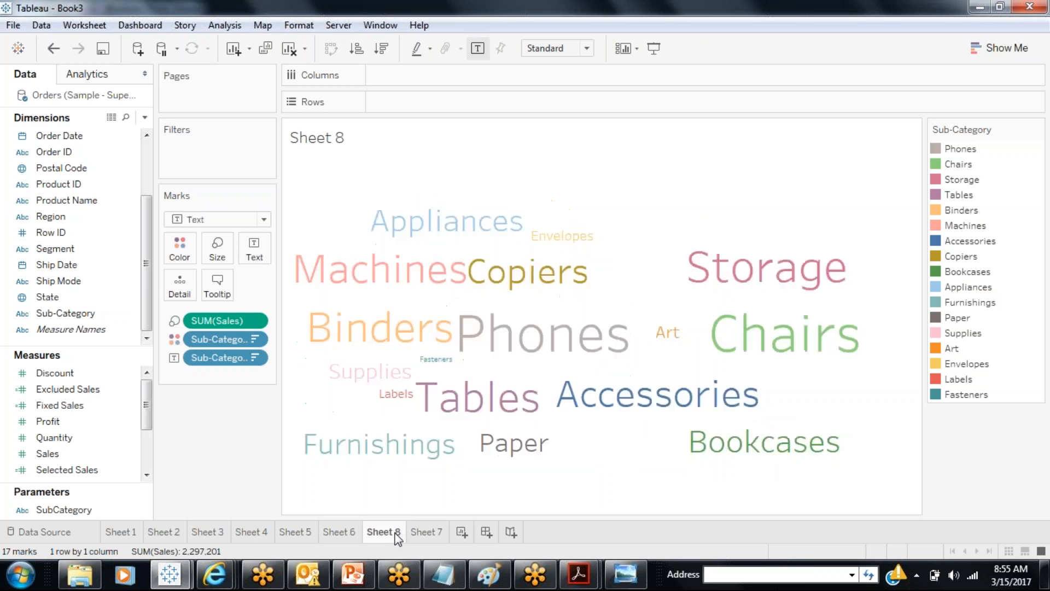
click(419, 536)
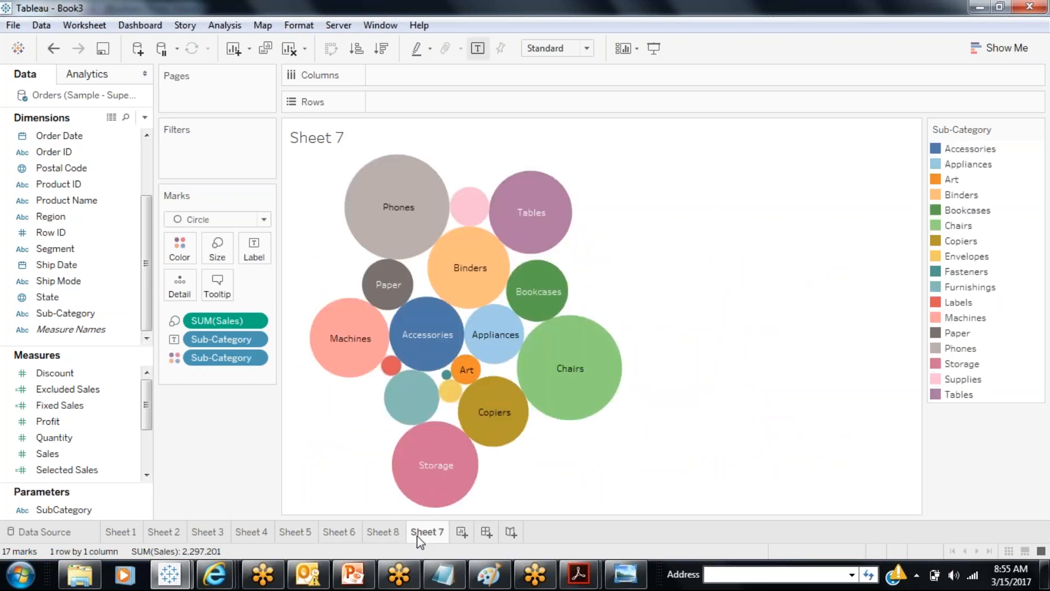
click(225, 219)
click(199, 299)
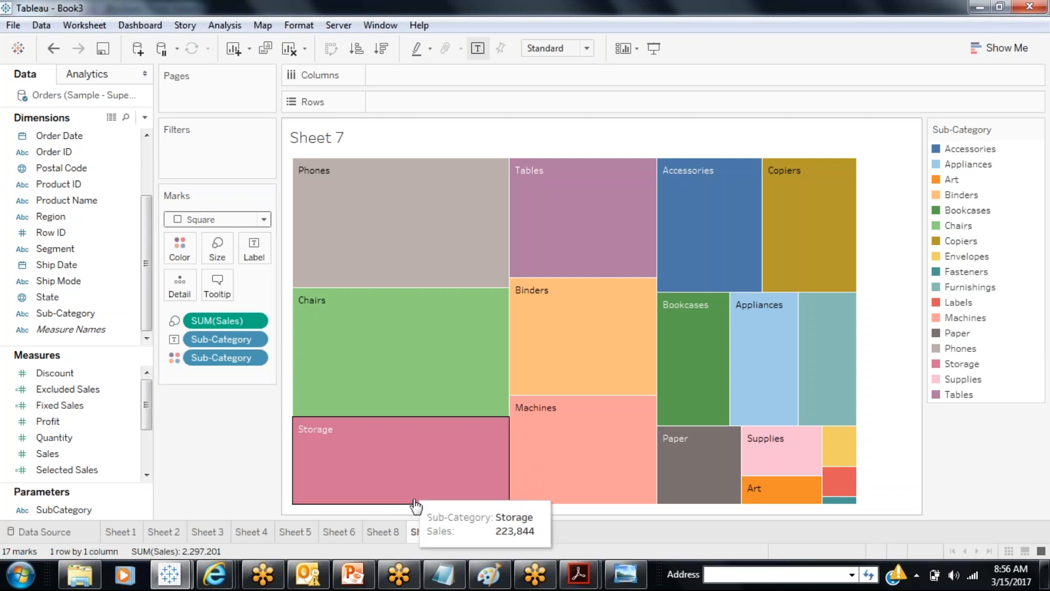
click(387, 533)
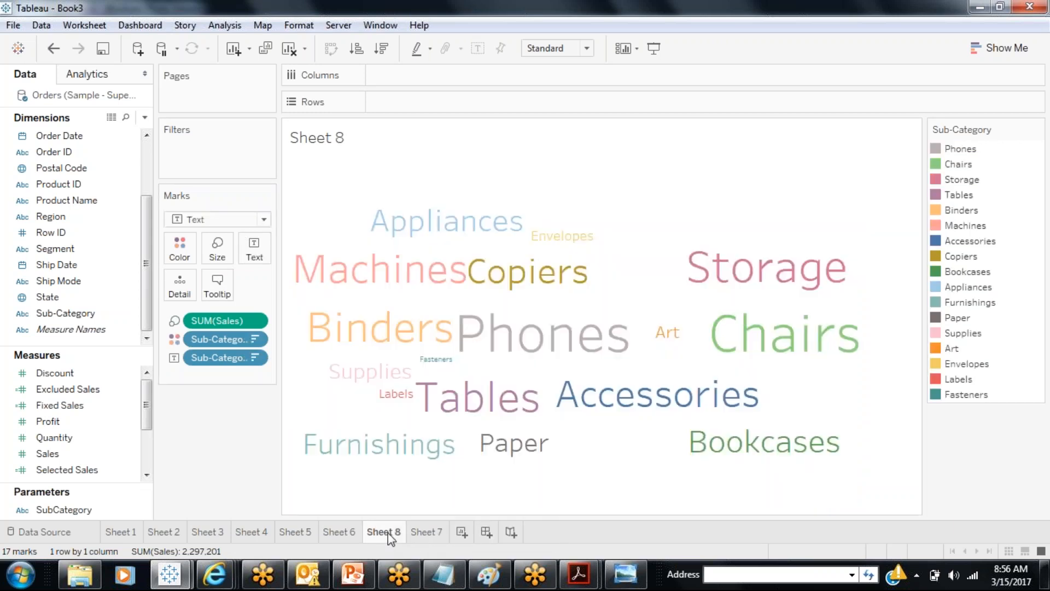
click(353, 533)
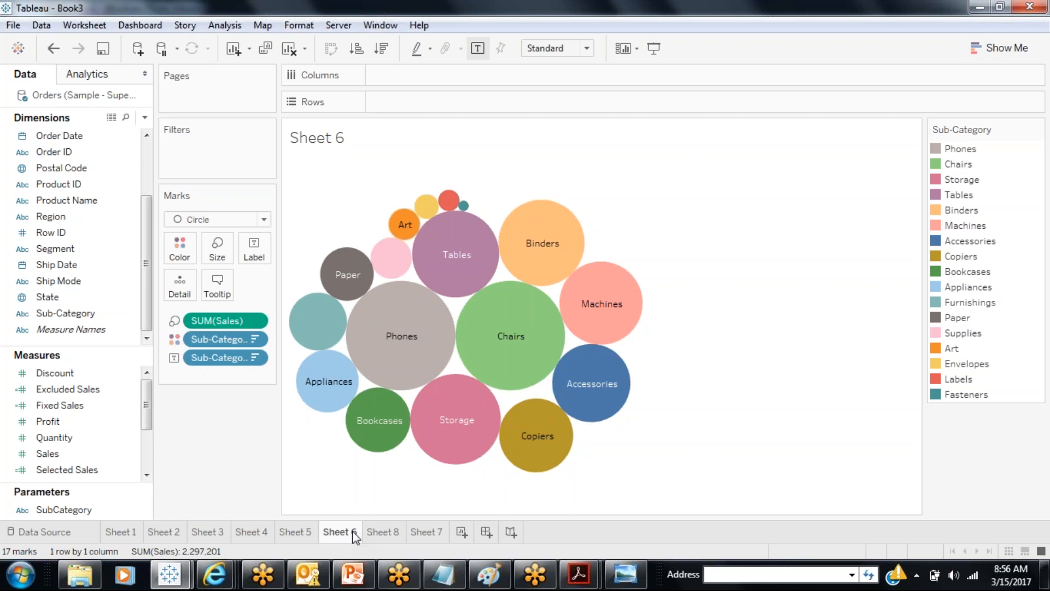
- Create another worksheet and build a horizontal bar chart with Sub-Category on rows and Sales on columns
click(462, 532)
drag(82, 330, 117, 277)
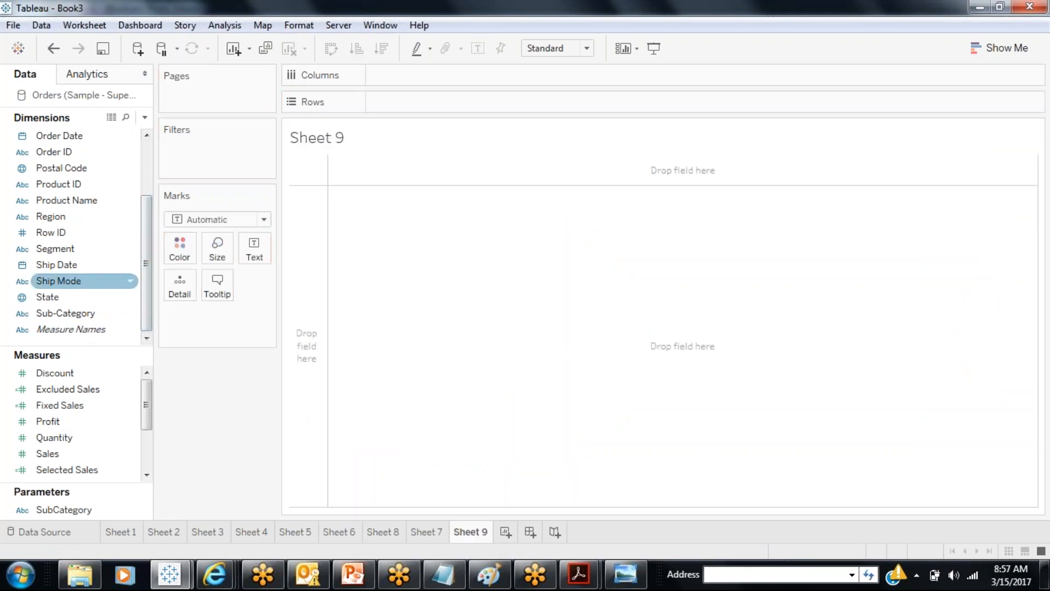
drag(82, 313, 424, 104)
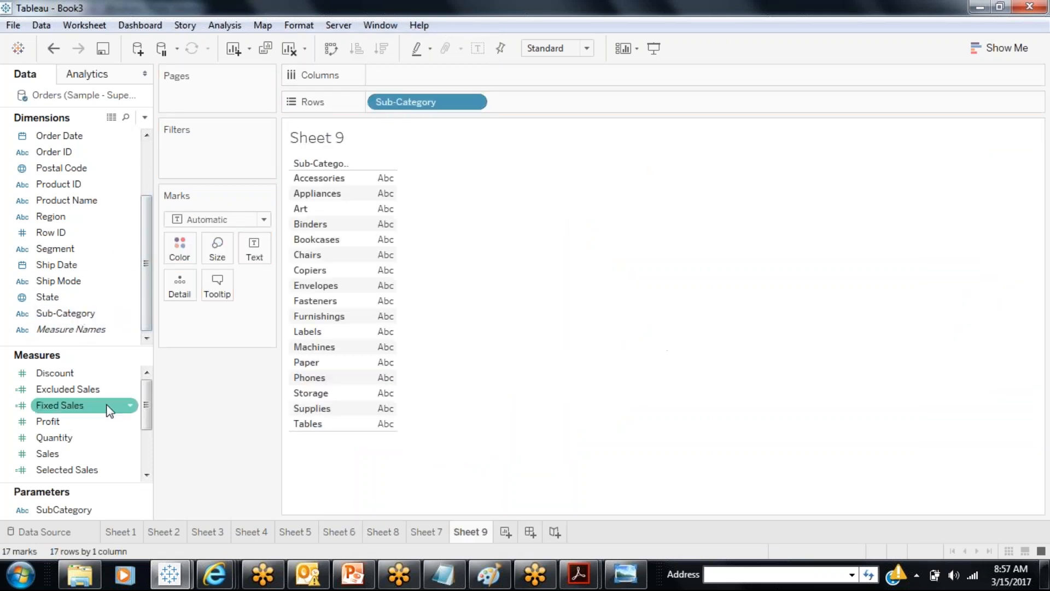
drag(83, 452, 443, 76)
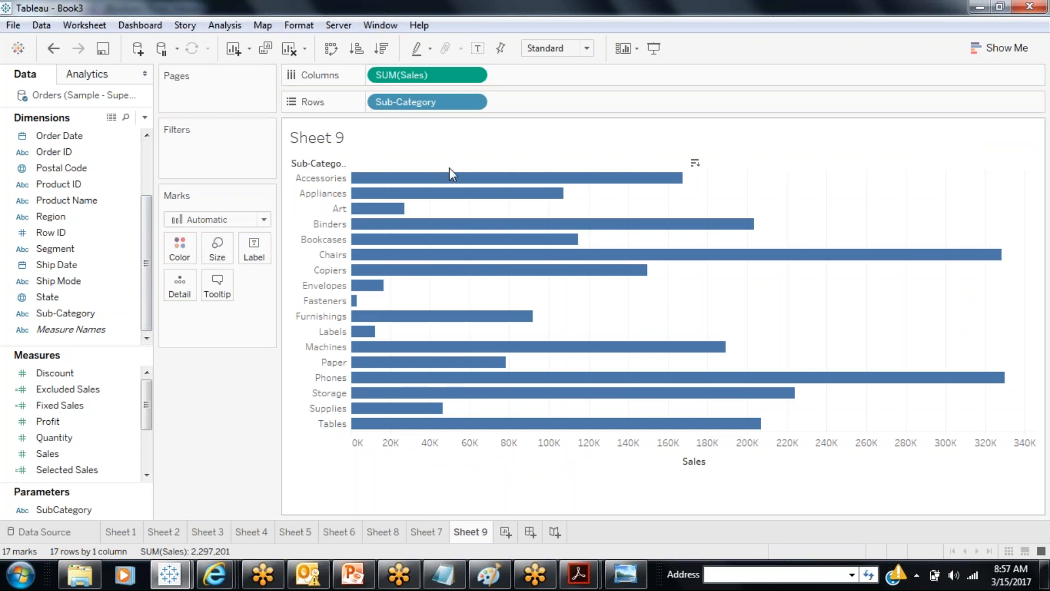
- Change the bar chart's mark type to Line and swap rows and columns, leaving Show Me hidden
click(997, 48)
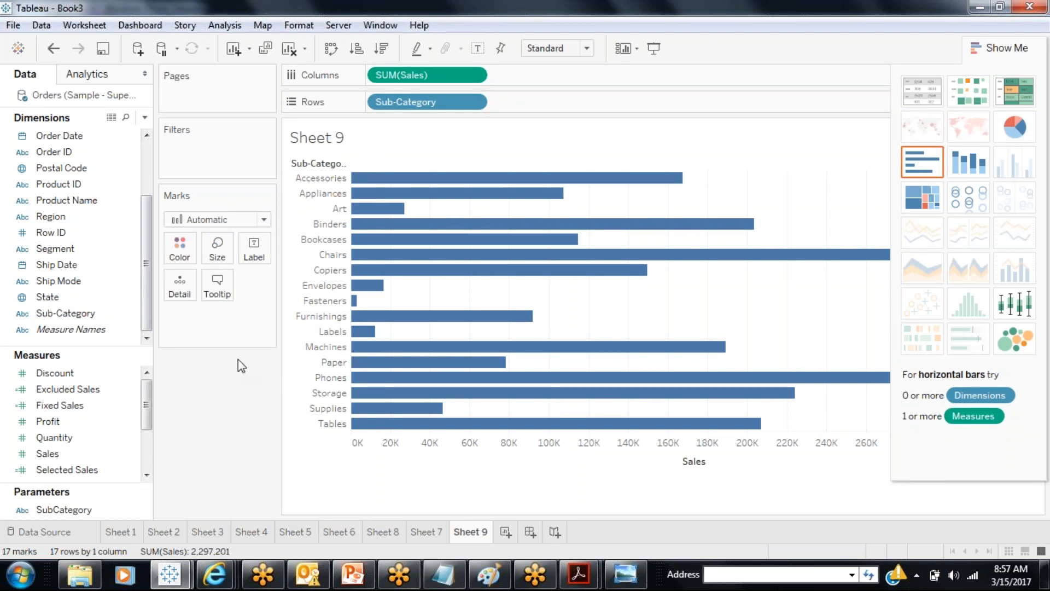
click(254, 220)
click(197, 267)
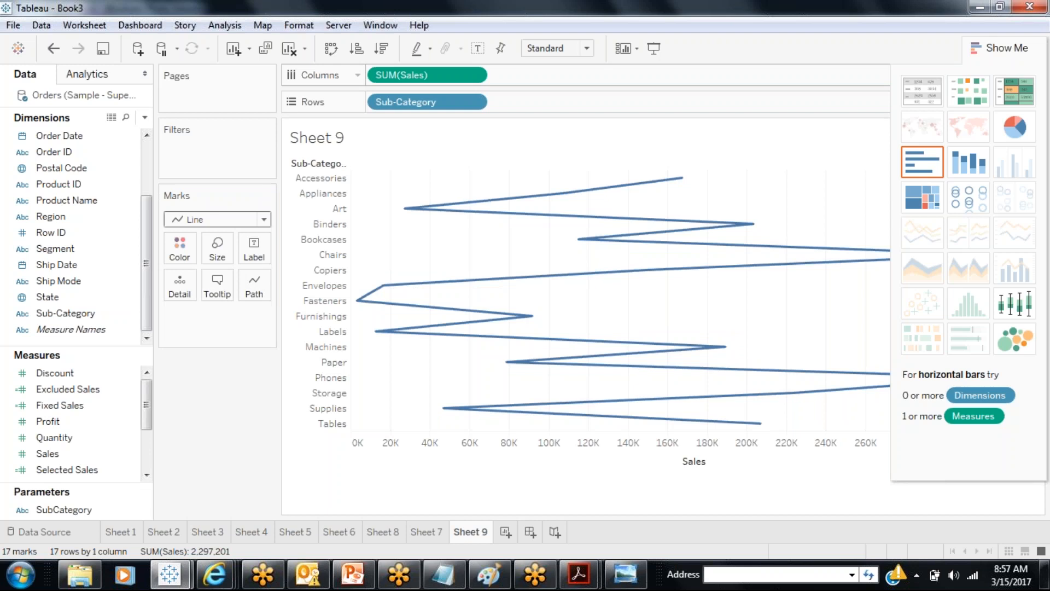
click(330, 50)
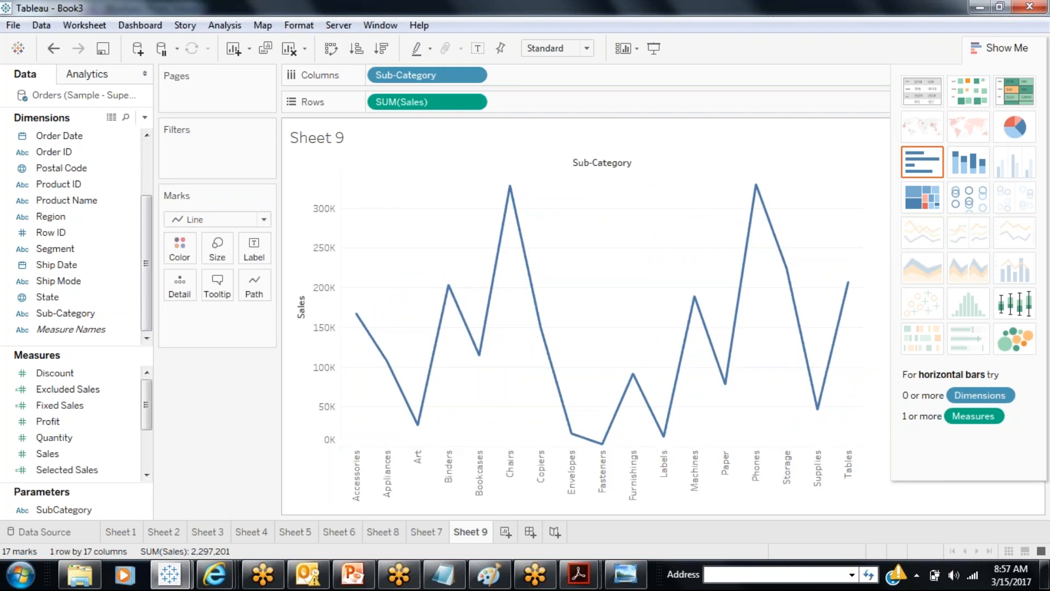
mouse_move(355, 327)
click(978, 54)
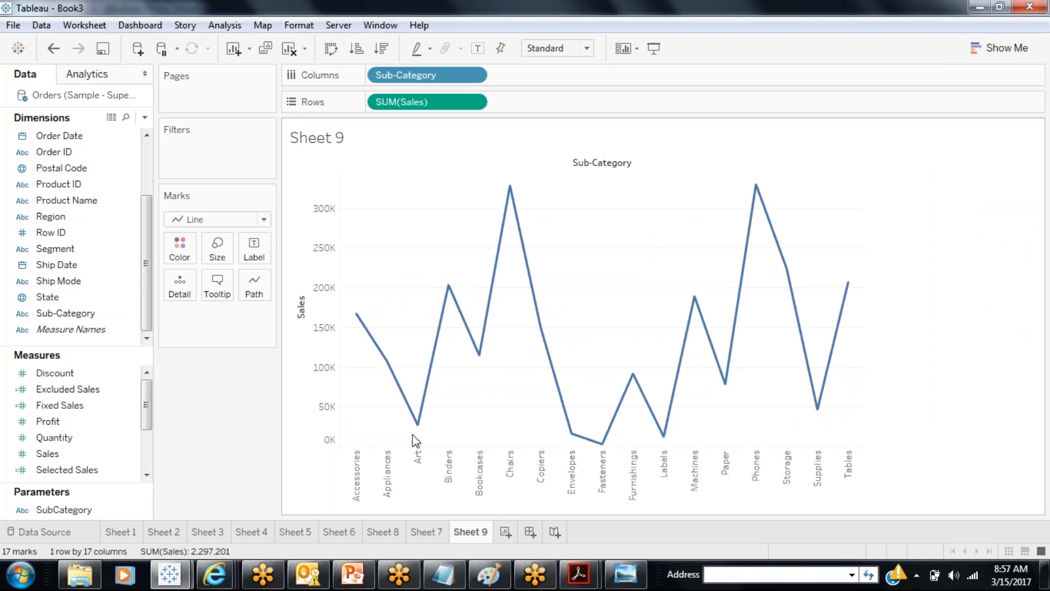
- Replace Sub-Category on columns with Ship Date as a continuous month, and inspect the first monthly points of the Sales line
mouse_move(359, 328)
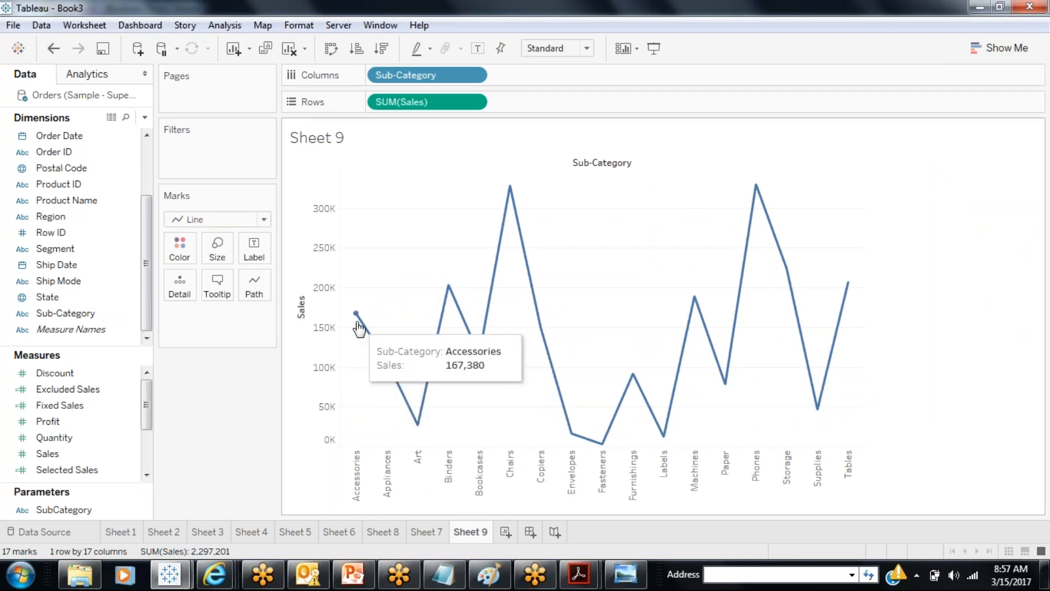
mouse_move(452, 289)
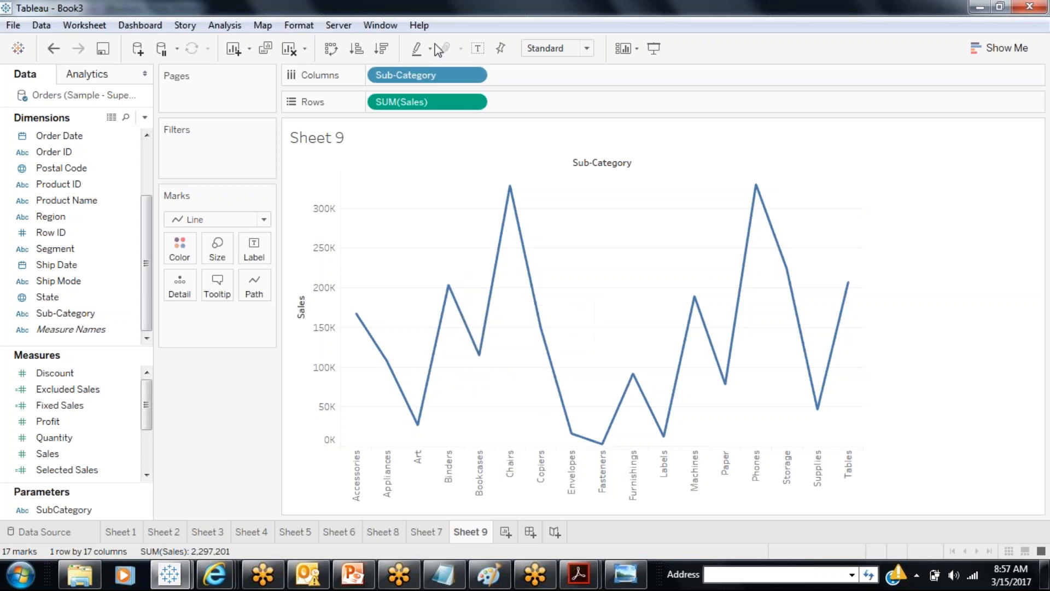
drag(424, 76, 150, 334)
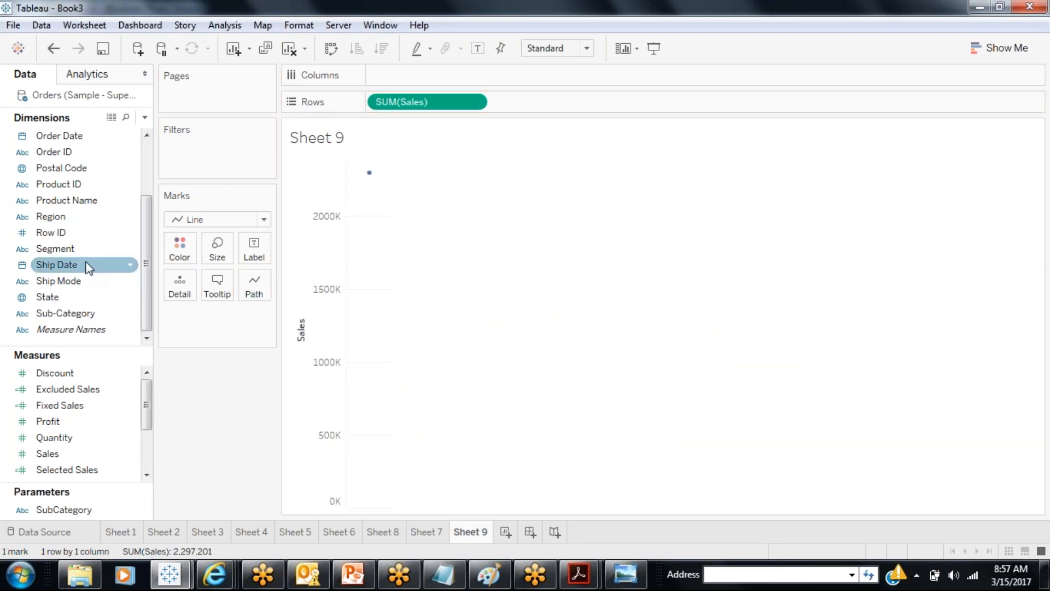
drag(55, 264, 432, 76)
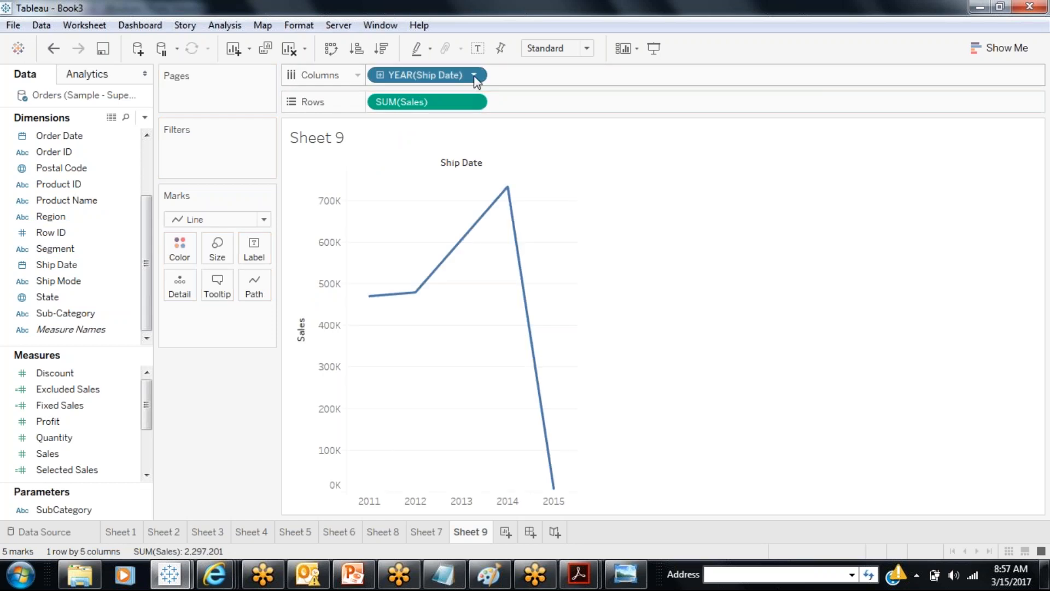
click(474, 74)
click(435, 376)
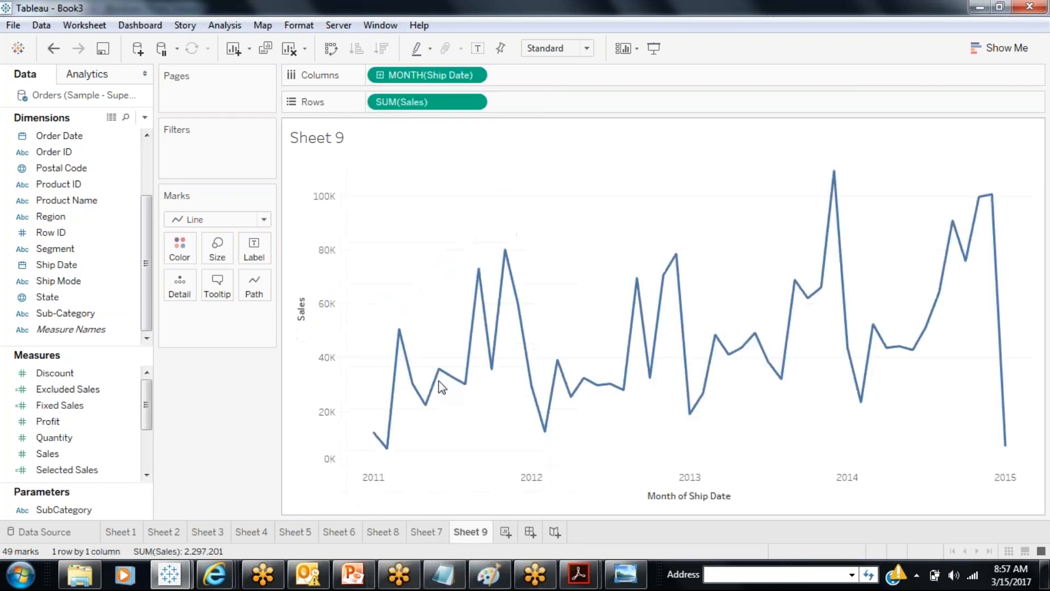
mouse_move(372, 442)
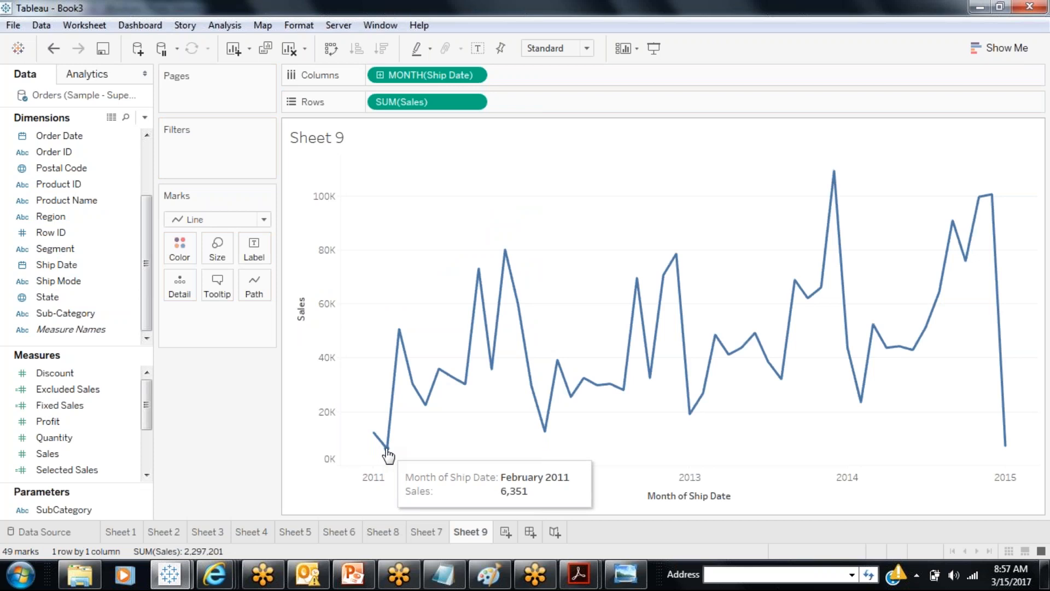
mouse_move(400, 329)
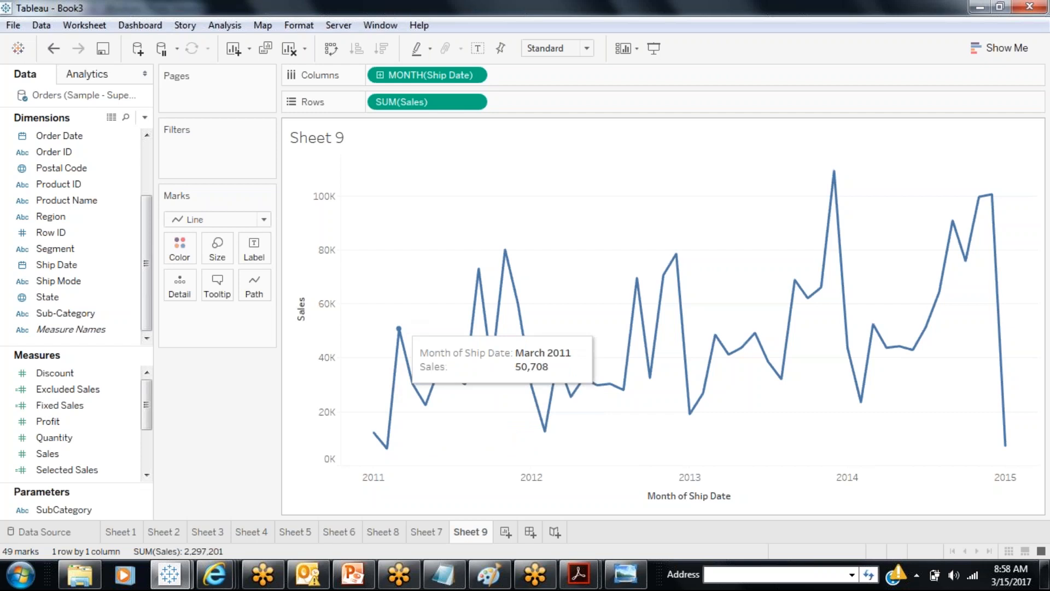
mouse_move(414, 391)
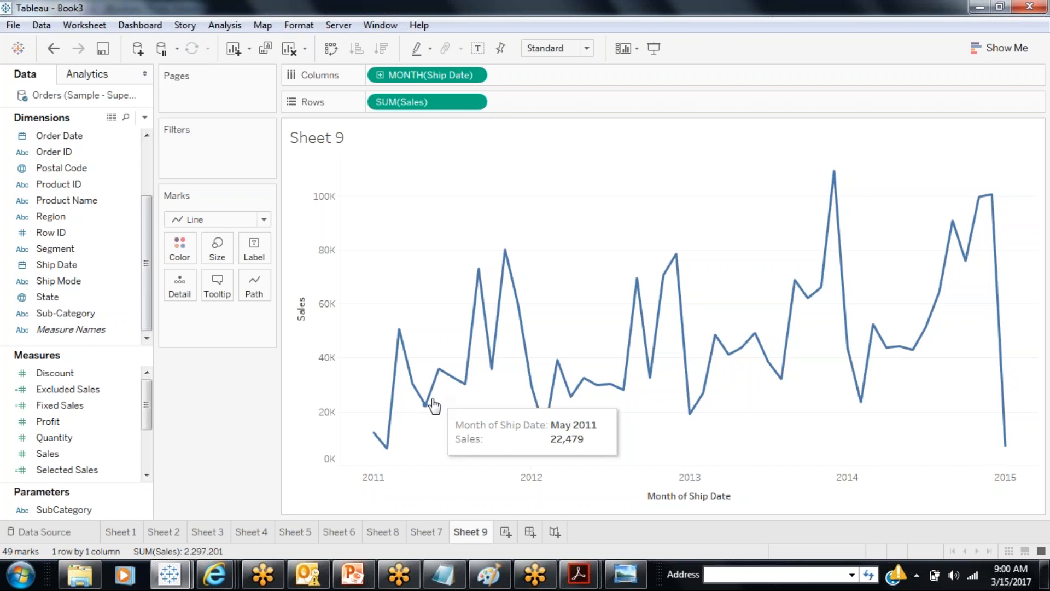
- Change the monthly Sales chart's mark type to Area and color it by Segment, leaving Show Me hidden
click(263, 219)
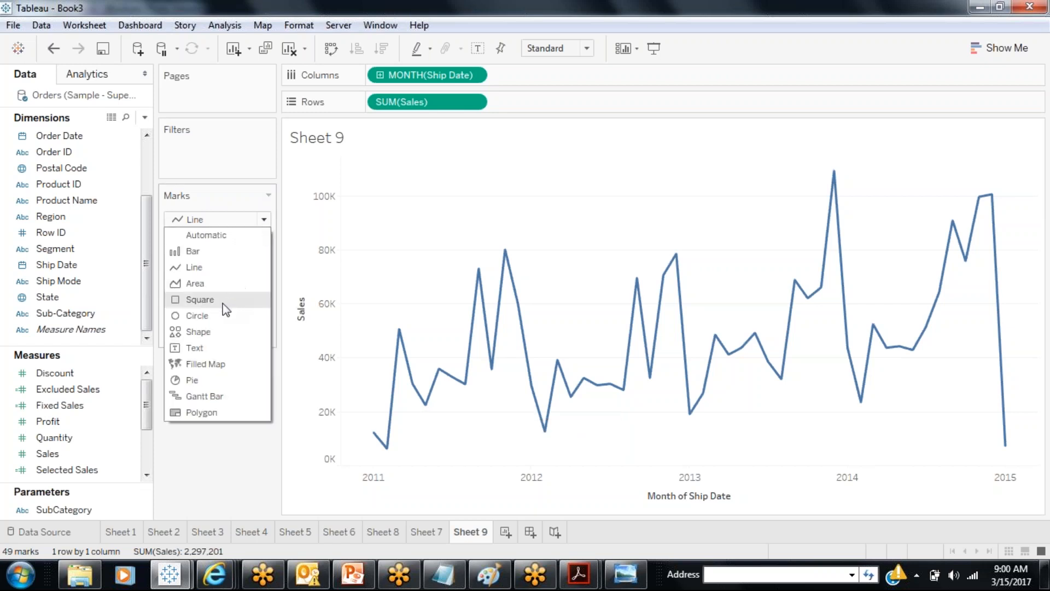
click(212, 284)
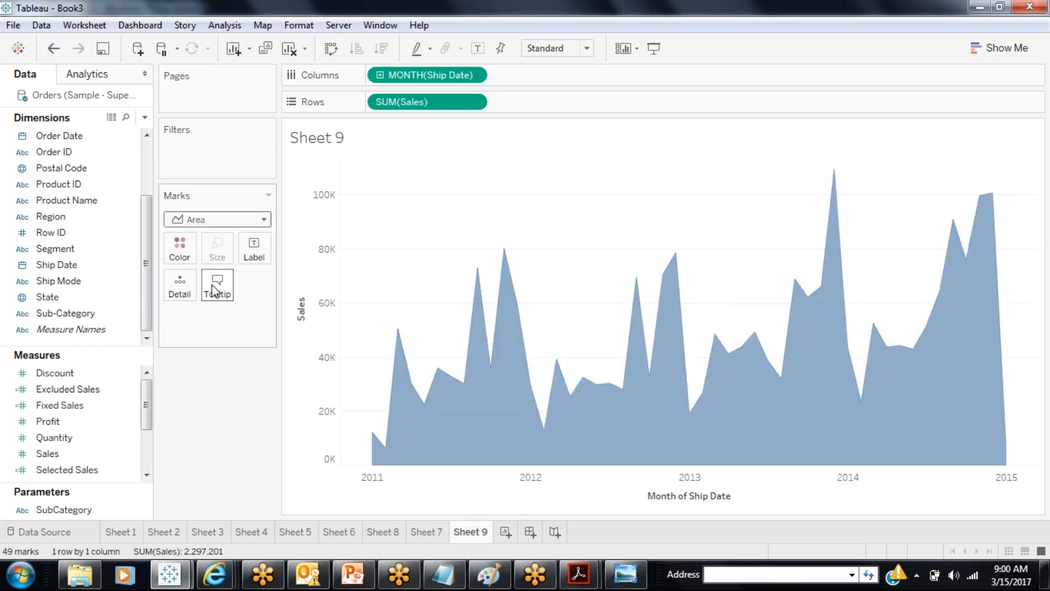
click(1007, 51)
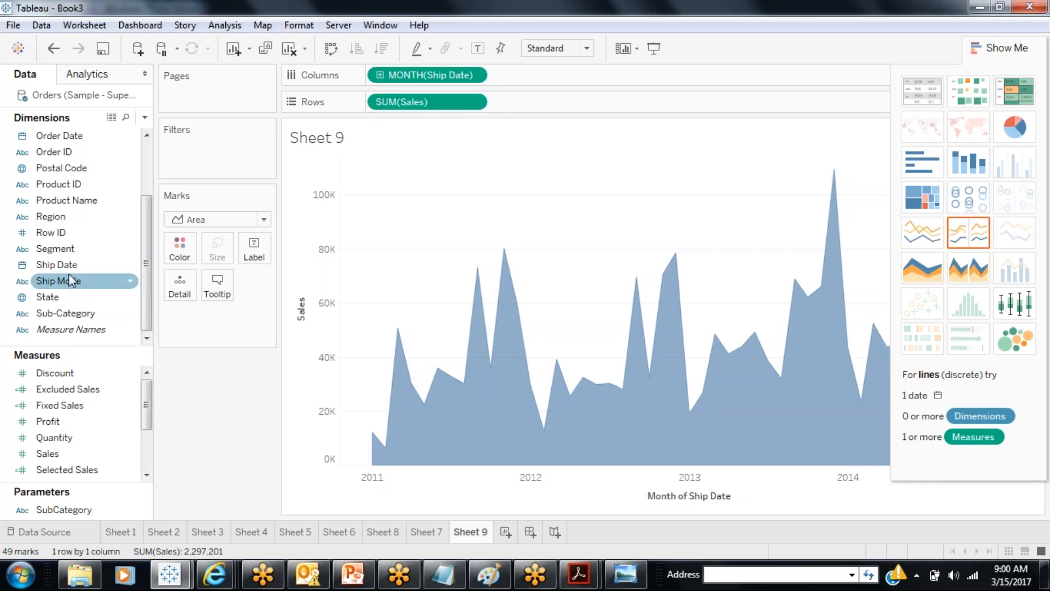
drag(61, 250, 180, 247)
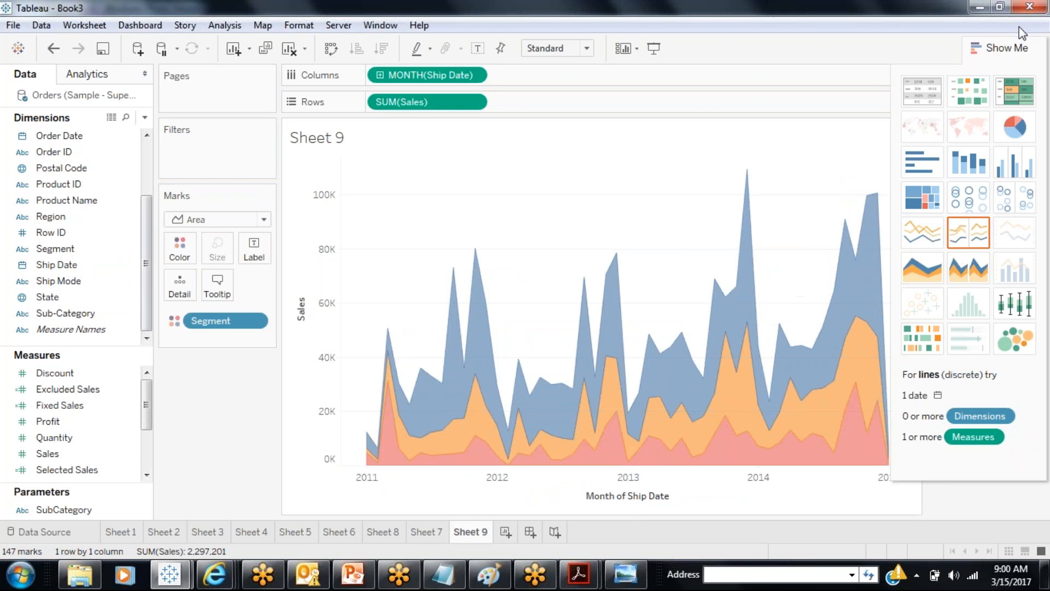
click(1018, 45)
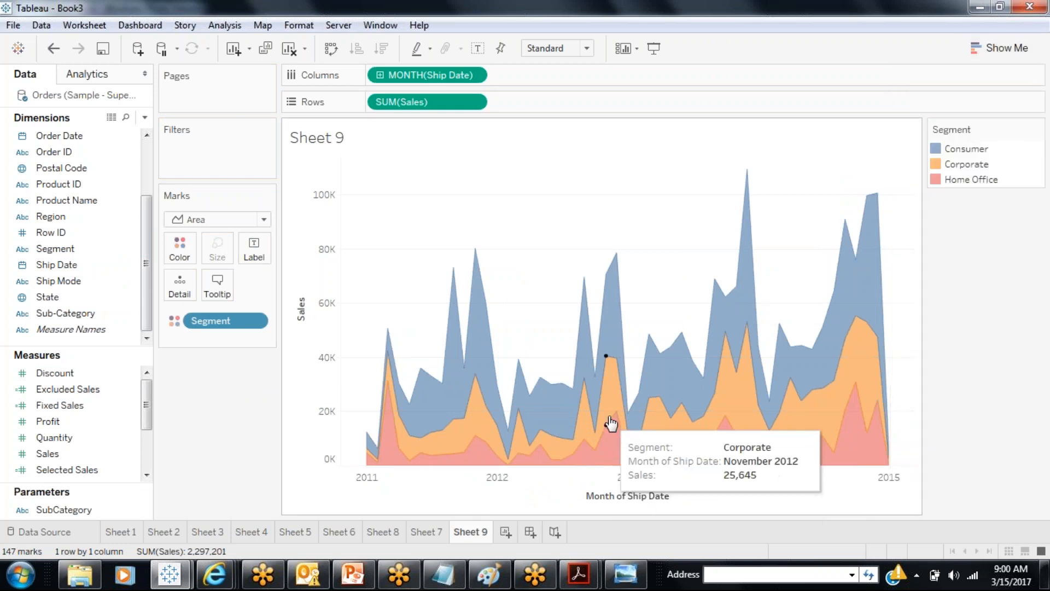